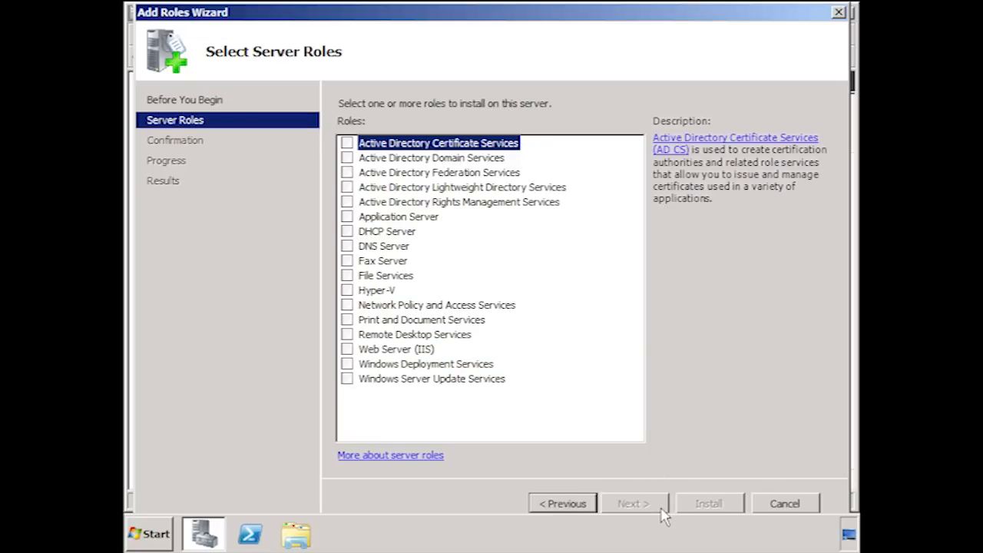
Select the Windows Server Update Services role with its required role services and continue to the Web Server (IIS) role services.
{"action": "left_click", "coordinate": [349, 380]}
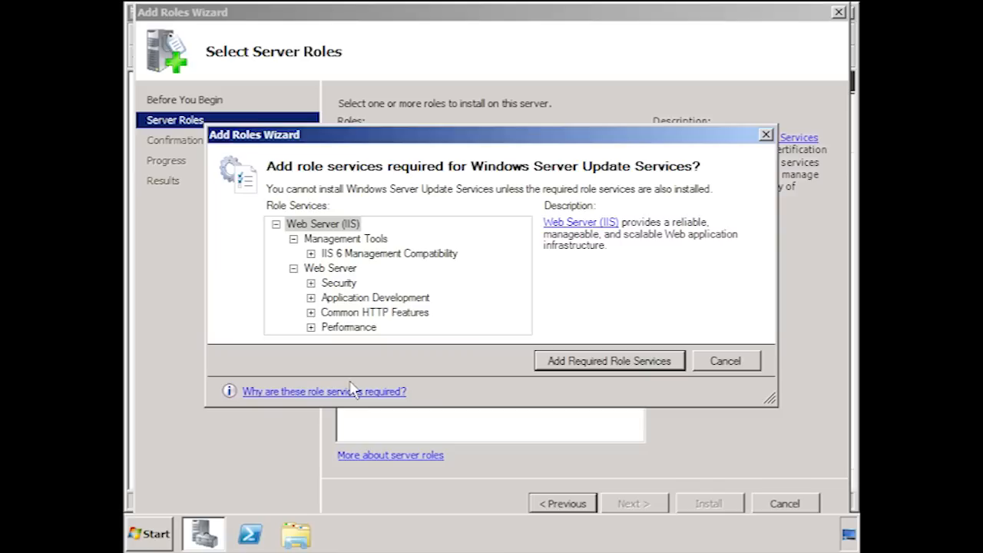
{"action": "left_click", "coordinate": [678, 363]}
{"action": "left_click", "coordinate": [665, 509]}
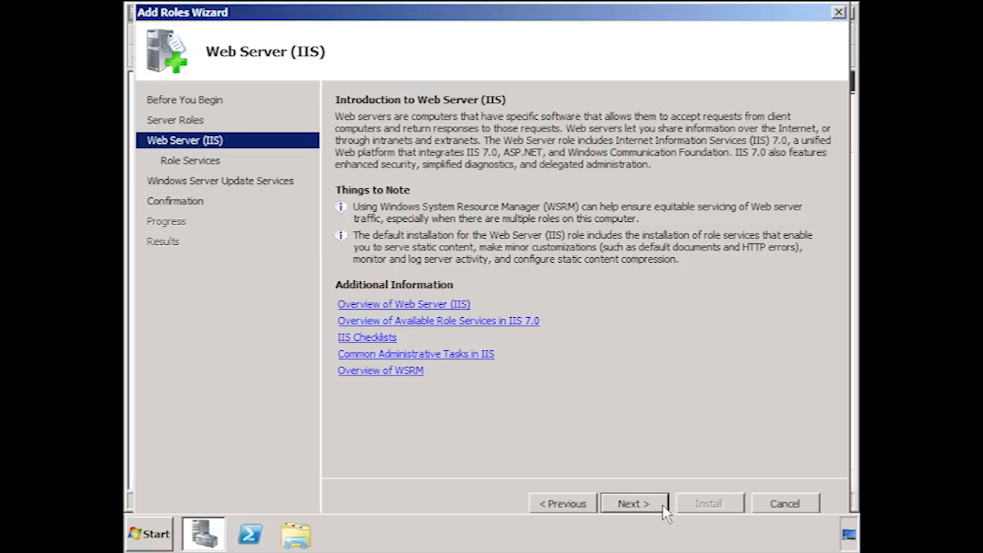
{"action": "left_click", "coordinate": [665, 509]}
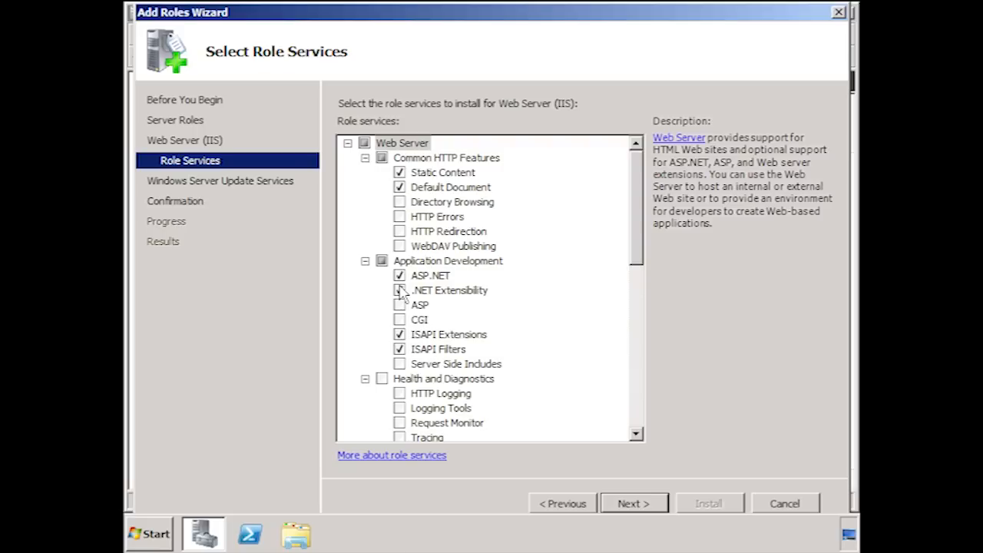
Review the preselected IIS role services, keep them as they are, and install the selected roles.
{"action": "left_click_drag", "start_coordinate": [636, 189], "coordinate": [636, 308]}
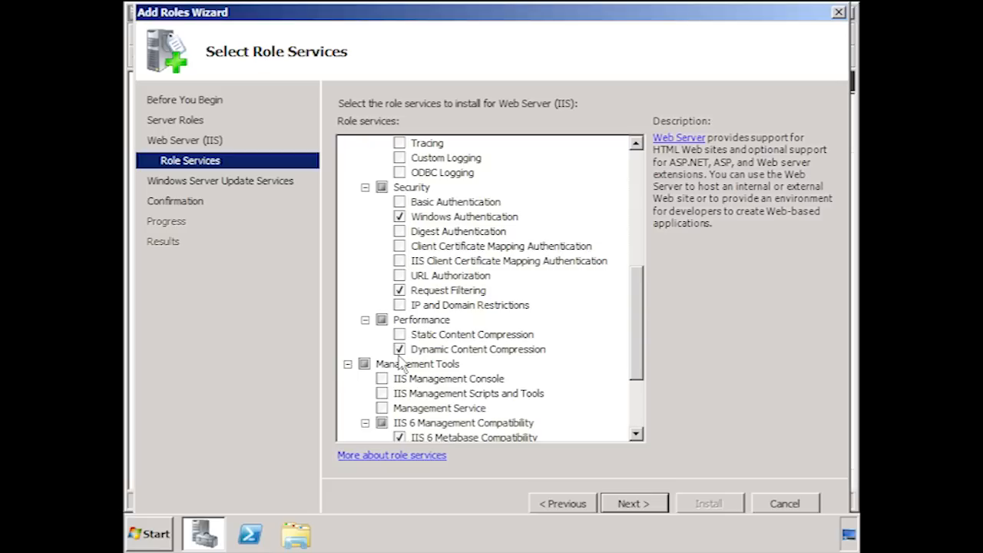
{"action": "left_click_drag", "start_coordinate": [639, 305], "coordinate": [639, 398]}
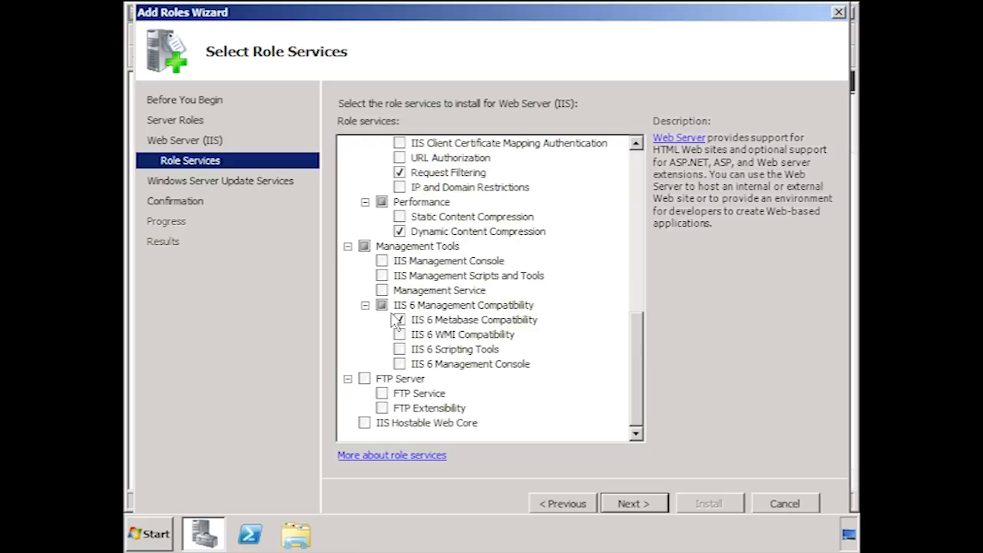
{"action": "left_click", "coordinate": [662, 504]}
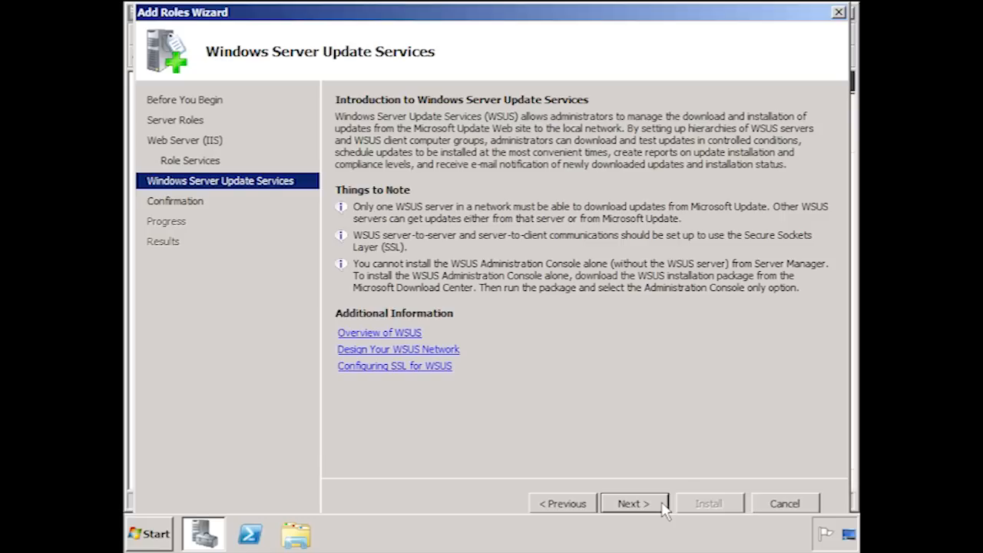
{"action": "left_click", "coordinate": [664, 504]}
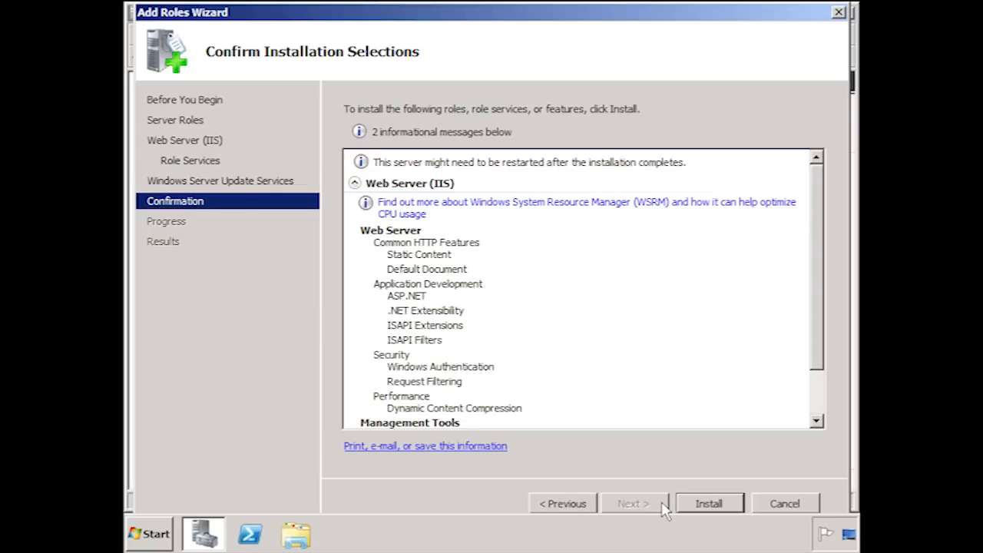
{"action": "left_click", "coordinate": [733, 512]}
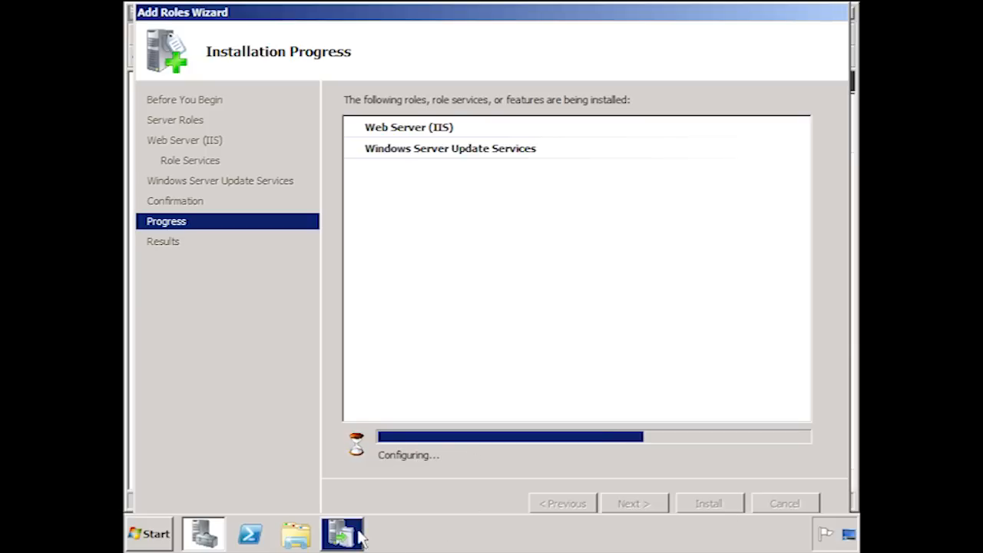
Bring up the WSUS 3.0 SP2 Setup Wizard, accept the license agreement, and continue to the update source settings.
{"action": "left_click", "coordinate": [346, 535]}
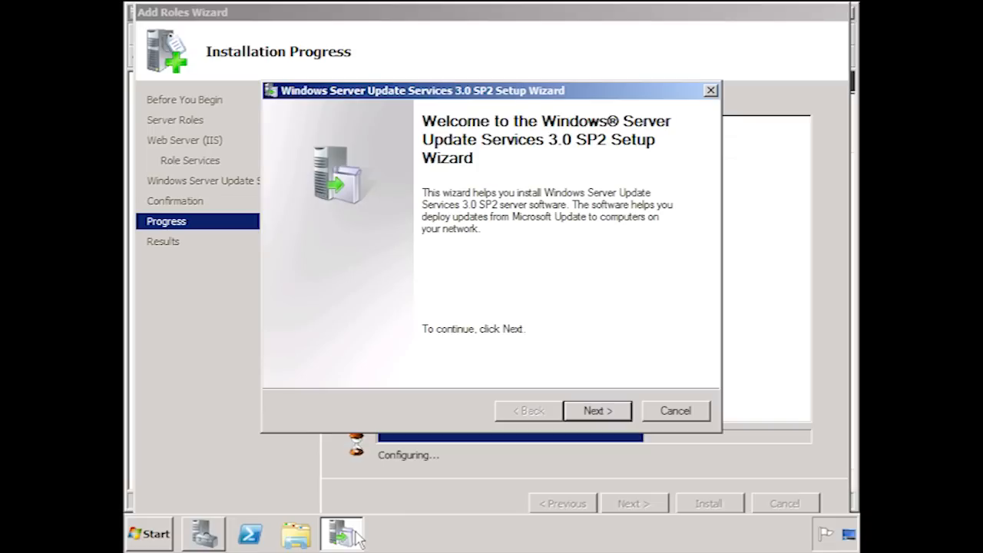
{"action": "left_click", "coordinate": [621, 411]}
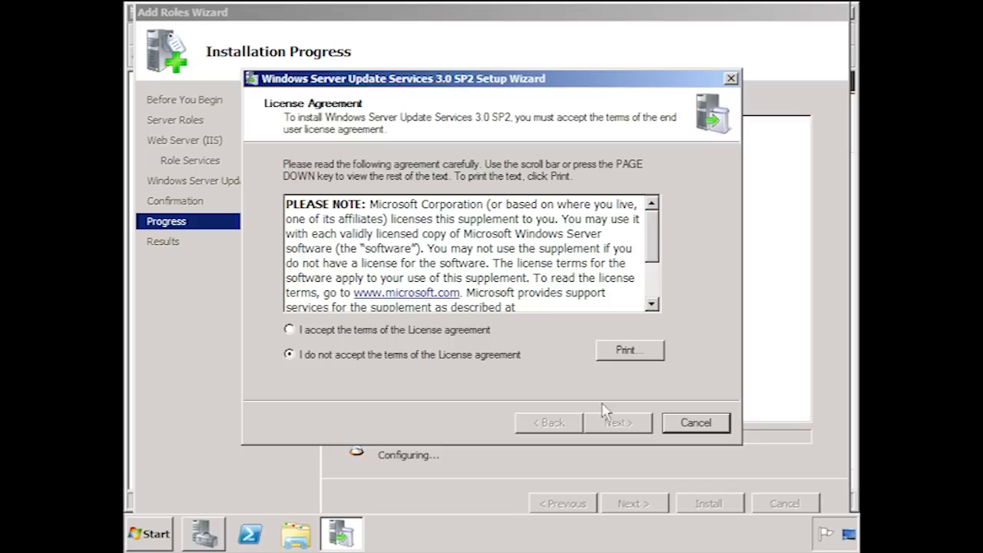
{"action": "left_click", "coordinate": [289, 330]}
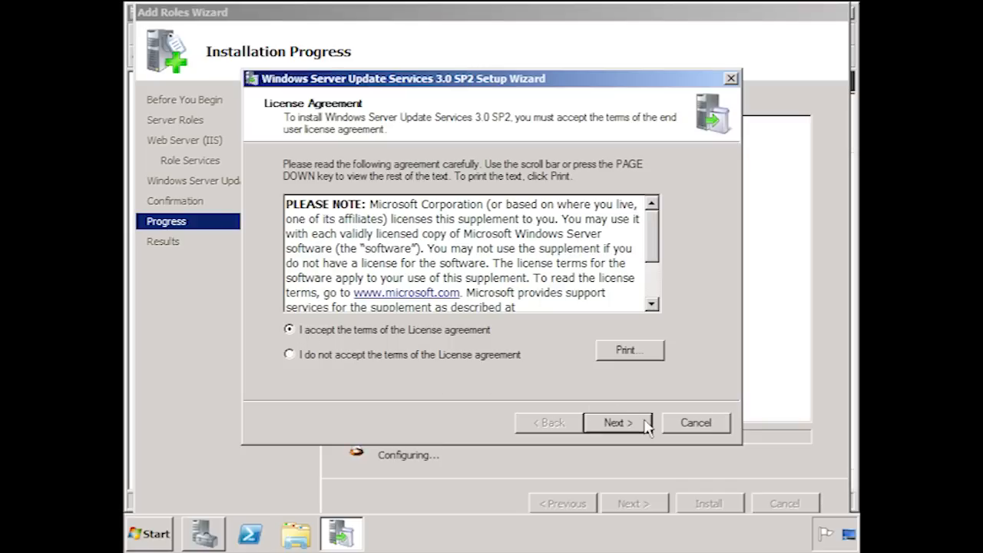
{"action": "left_click", "coordinate": [619, 423]}
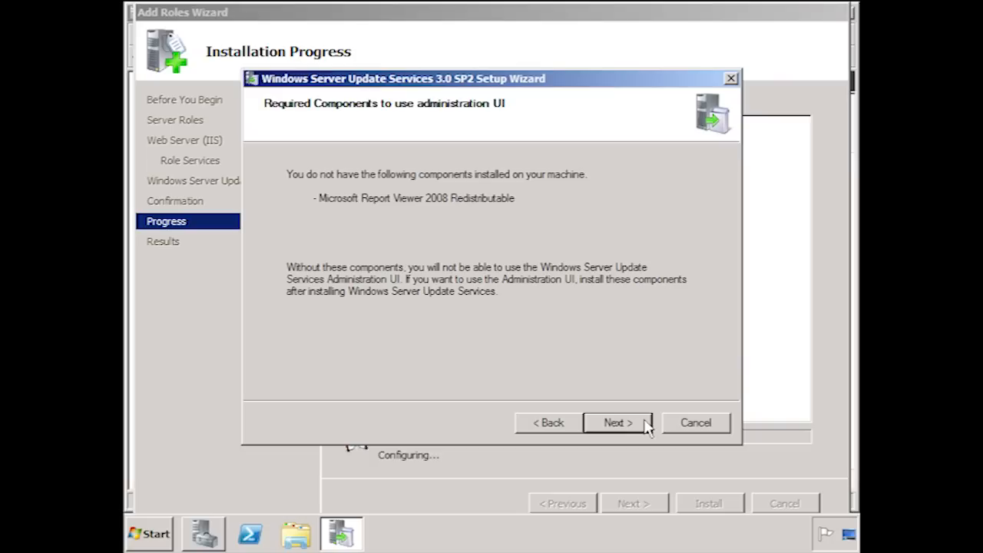
{"action": "left_click", "coordinate": [646, 424]}
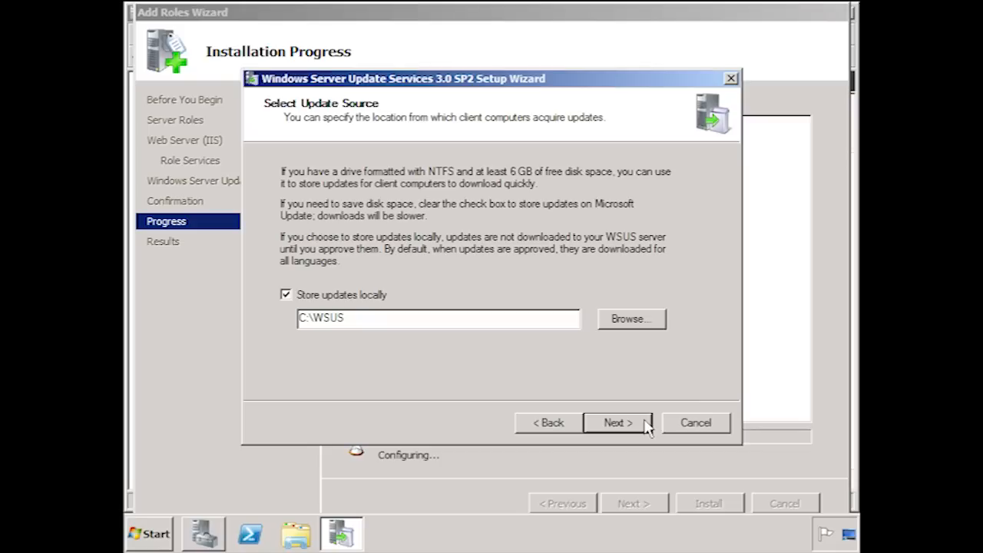
Install WSUS 3.0 SP2 with local updates and Windows Internal Database in C:\WSUS, using the existing IIS Default Web site.
{"action": "left_click", "coordinate": [619, 423]}
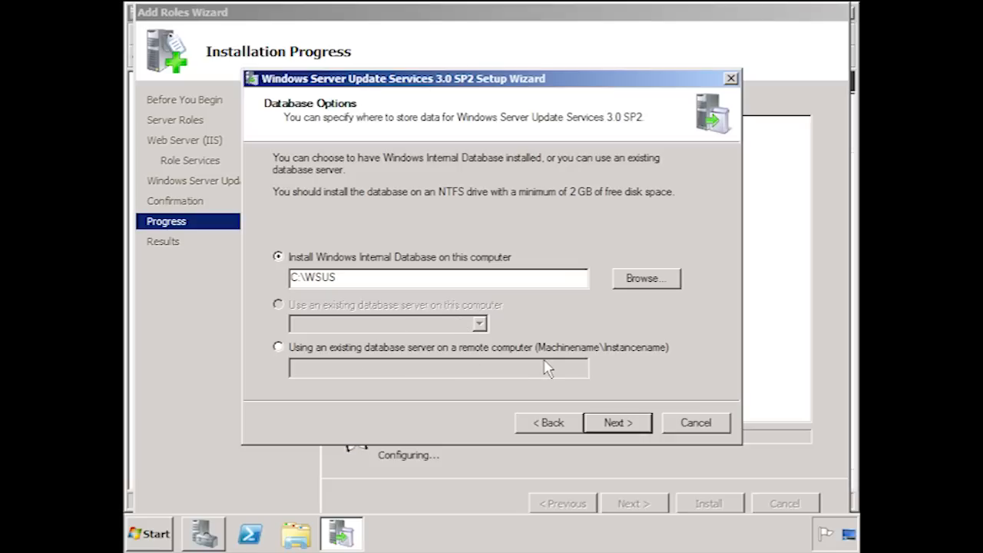
{"action": "left_click", "coordinate": [644, 432]}
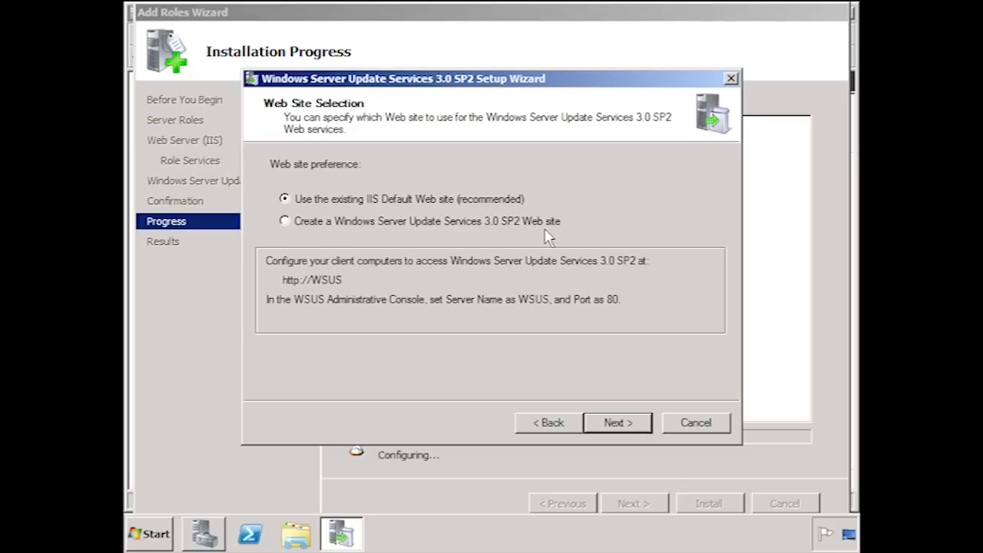
{"action": "left_click", "coordinate": [642, 431]}
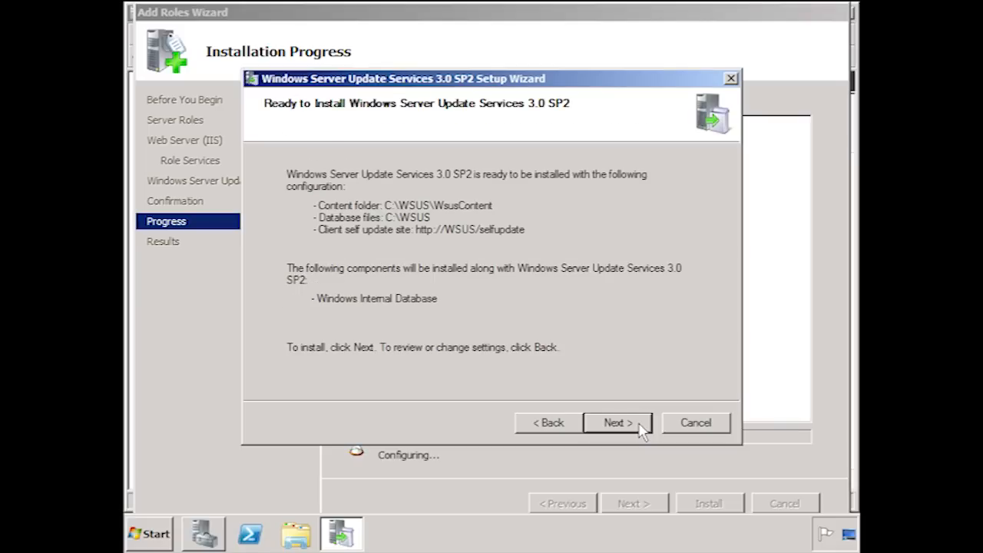
{"action": "left_click", "coordinate": [618, 423]}
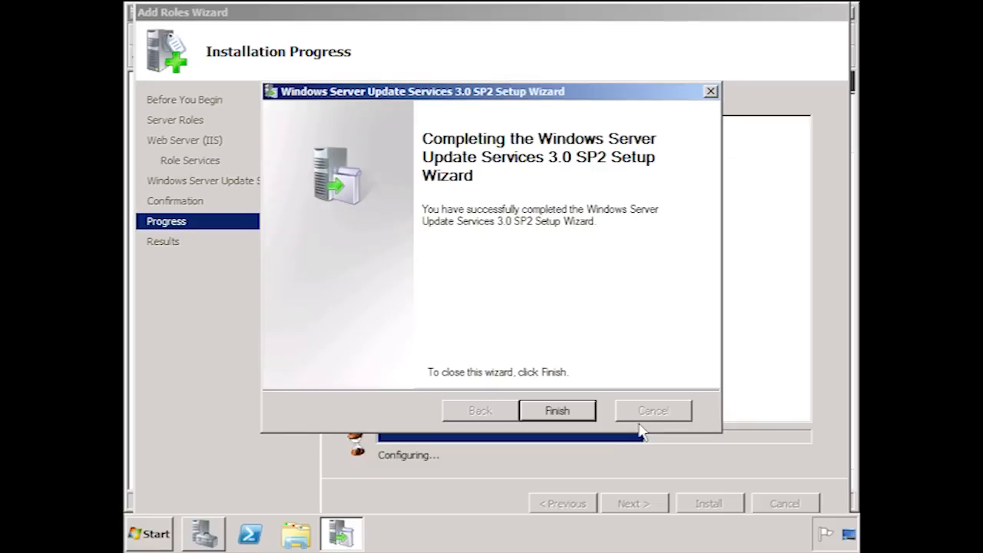
Finish the WSUS setup, then close the Add Roles Wizard and Server Manager.
{"action": "left_click", "coordinate": [578, 419]}
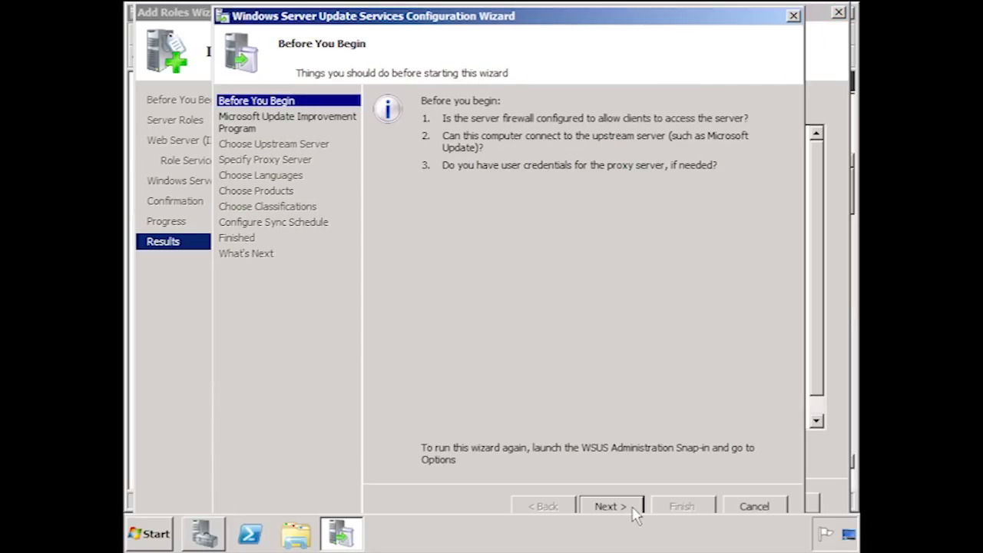
{"action": "left_click", "coordinate": [180, 345]}
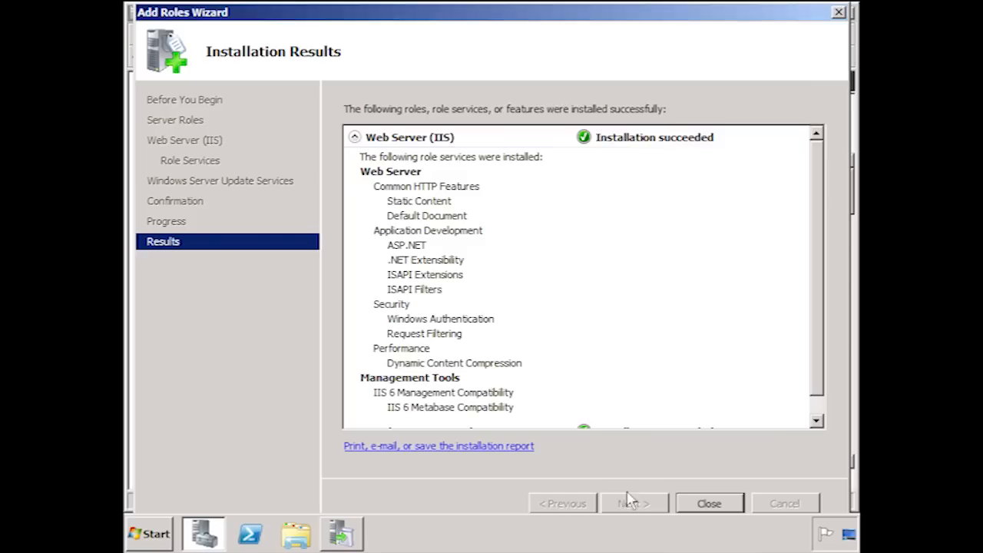
{"action": "left_click", "coordinate": [734, 511]}
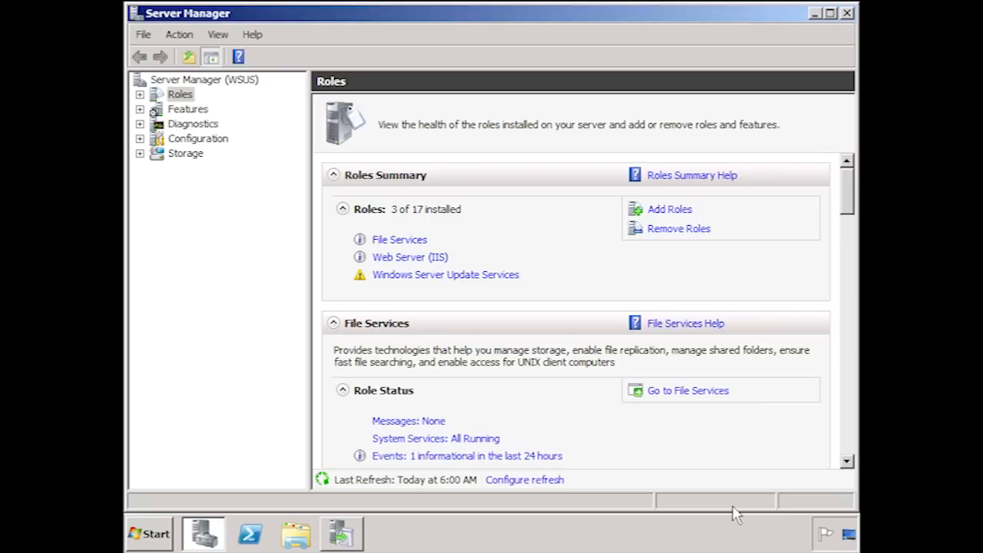
{"action": "left_click", "coordinate": [847, 13]}
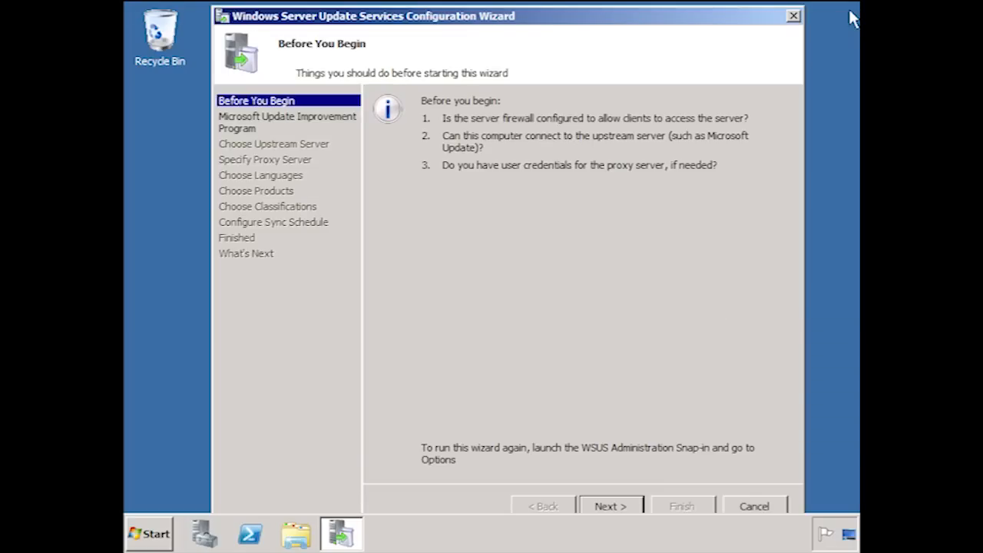
Opt out of the Microsoft Update Improvement Program in the WSUS configuration and continue to the upstream server choice.
{"action": "left_click", "coordinate": [626, 512]}
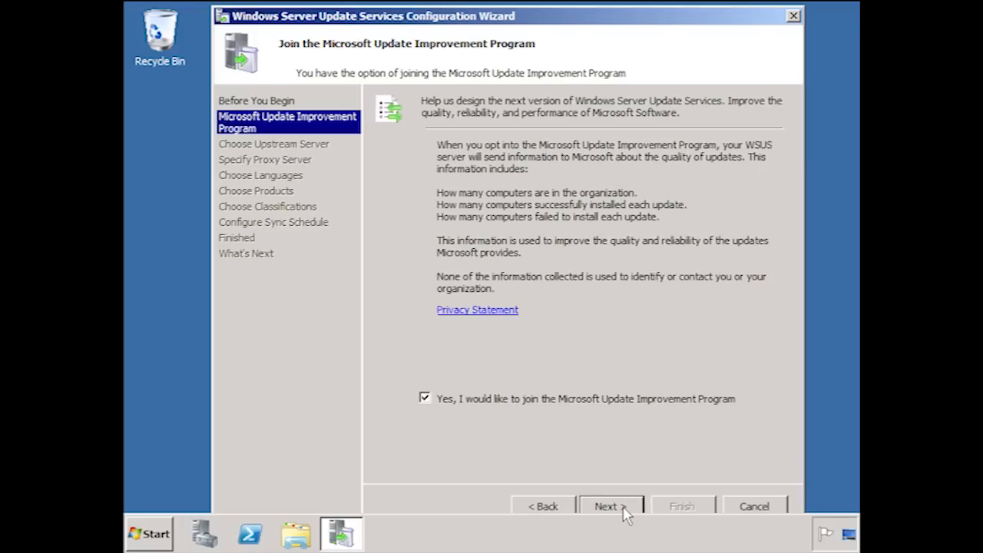
{"action": "left_click", "coordinate": [426, 401]}
{"action": "left_click", "coordinate": [641, 512]}
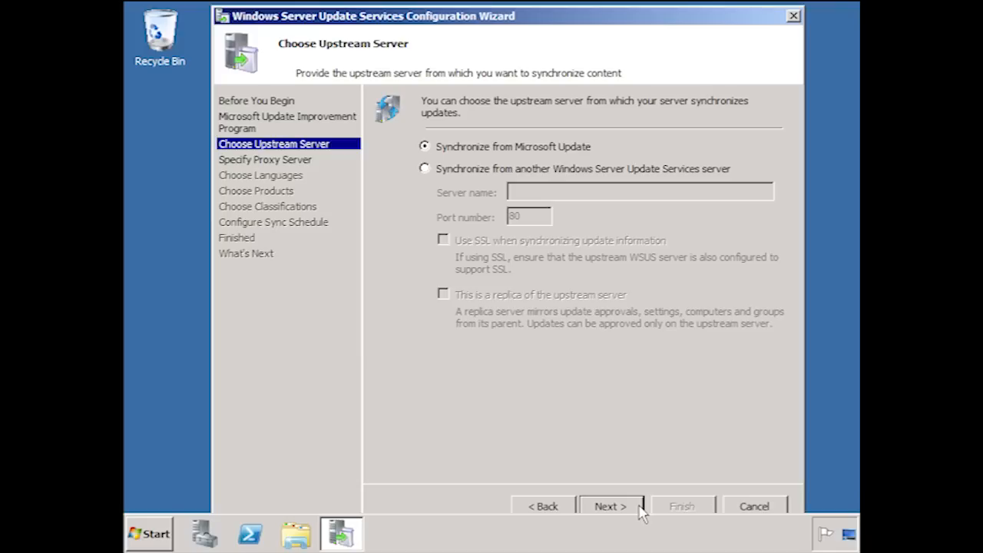
{"action": "left_click", "coordinate": [426, 170]}
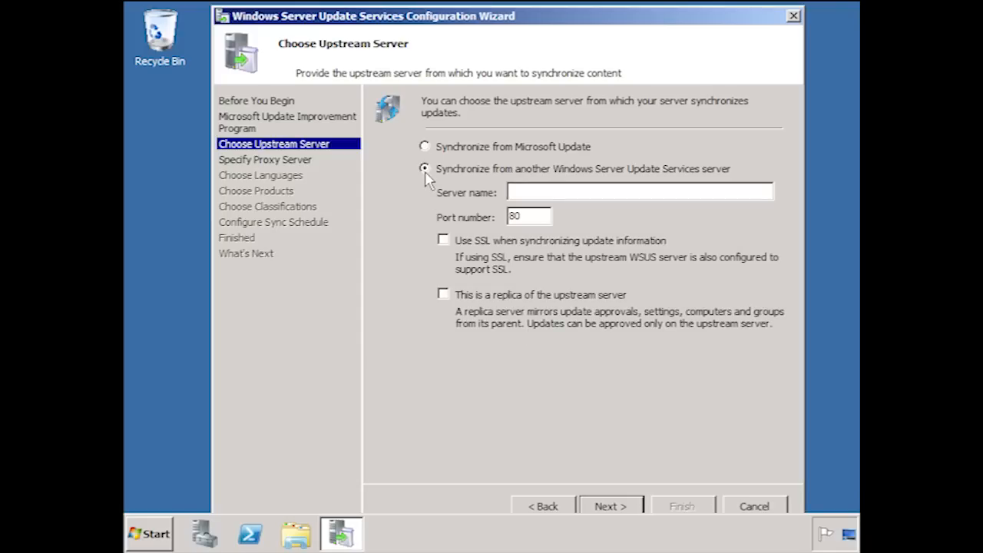
{"action": "left_click", "coordinate": [444, 243]}
{"action": "left_click", "coordinate": [447, 248]}
{"action": "left_click", "coordinate": [444, 296]}
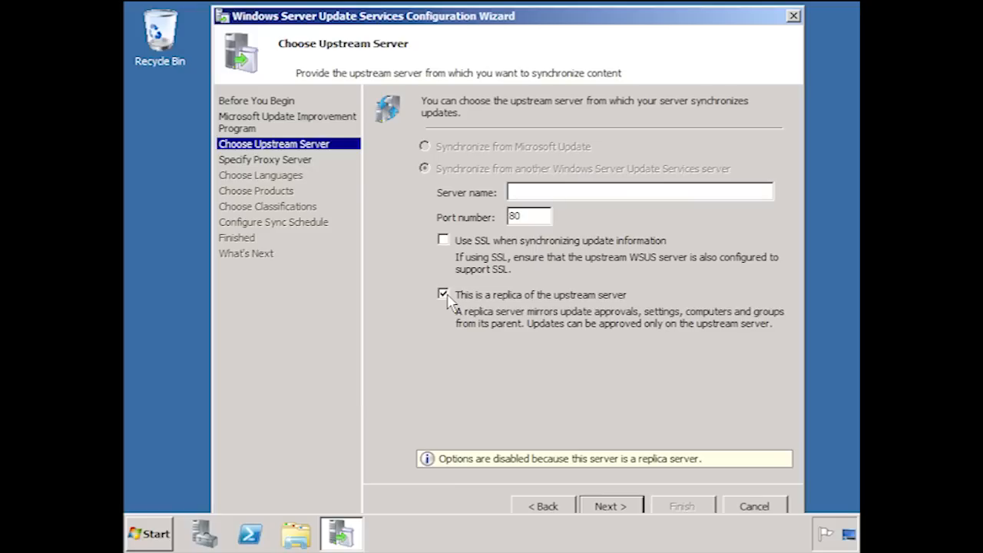
{"action": "left_click", "coordinate": [444, 295]}
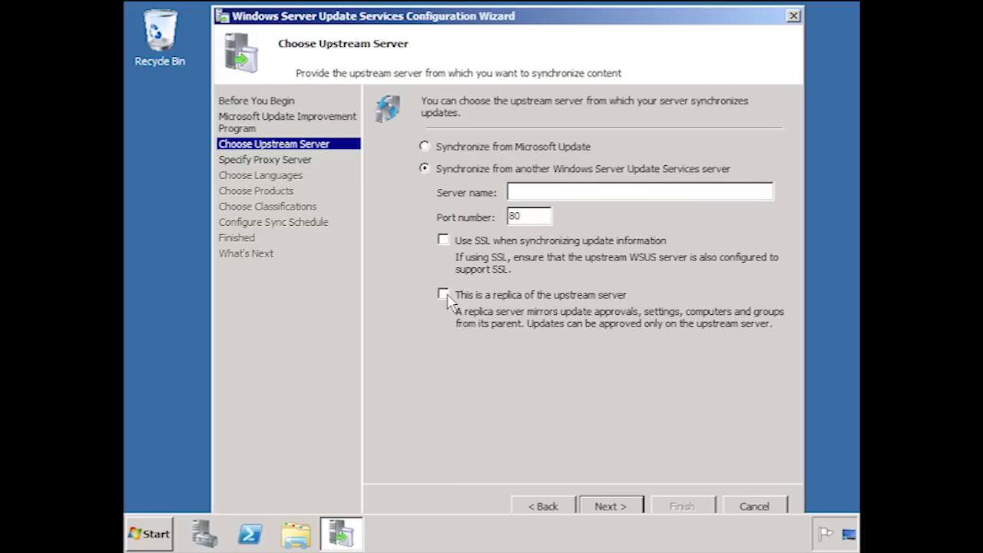
{"action": "left_click", "coordinate": [426, 147]}
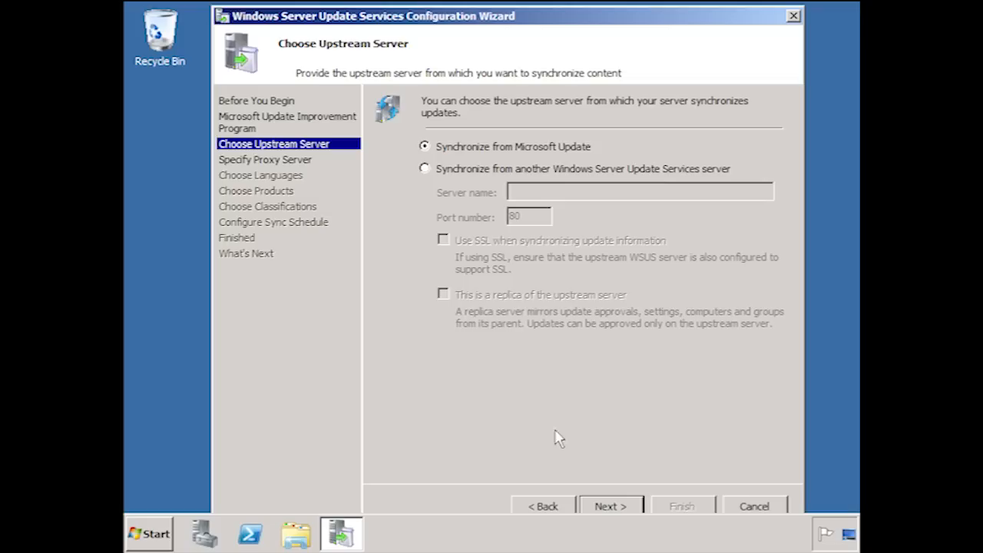
Keep synchronization from Microsoft Update without a proxy server, connect to download the update information, and continue to the language selection.
{"action": "left_click", "coordinate": [634, 505]}
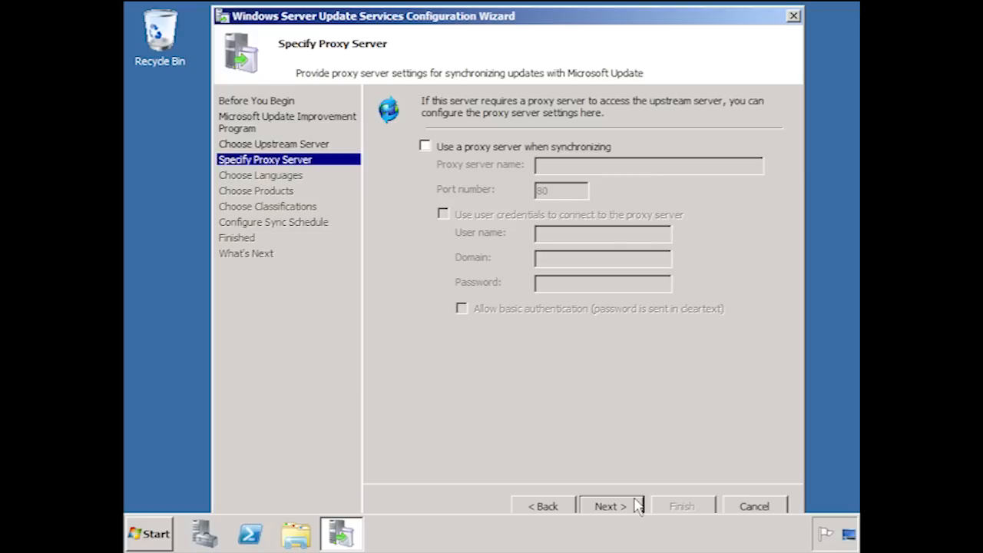
{"action": "left_click", "coordinate": [610, 507]}
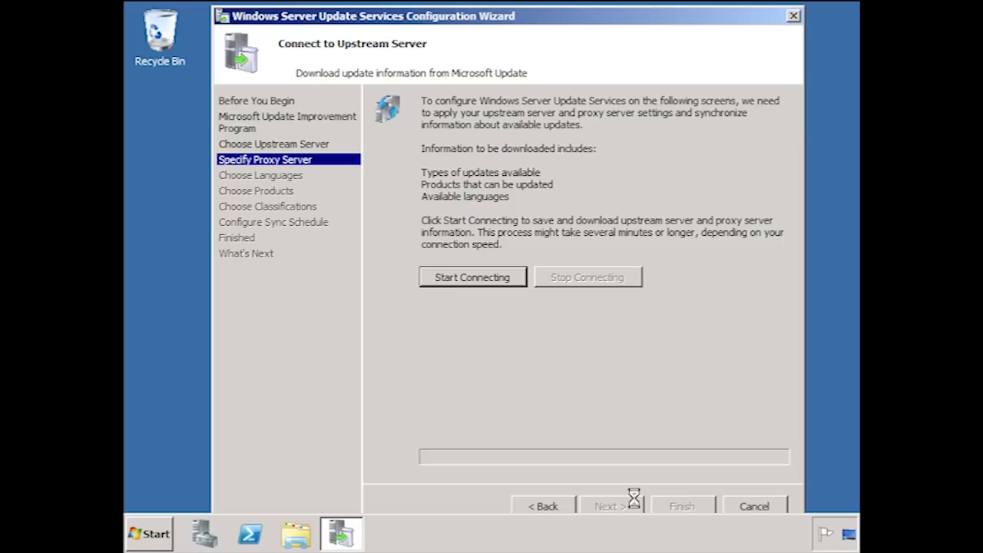
{"action": "left_click", "coordinate": [522, 281]}
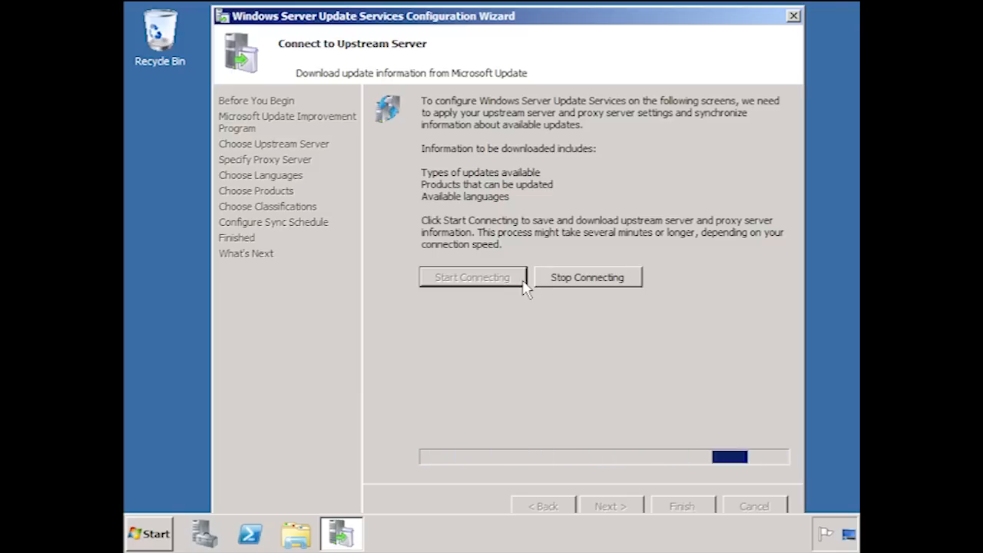
{"action": "left_click", "coordinate": [630, 508]}
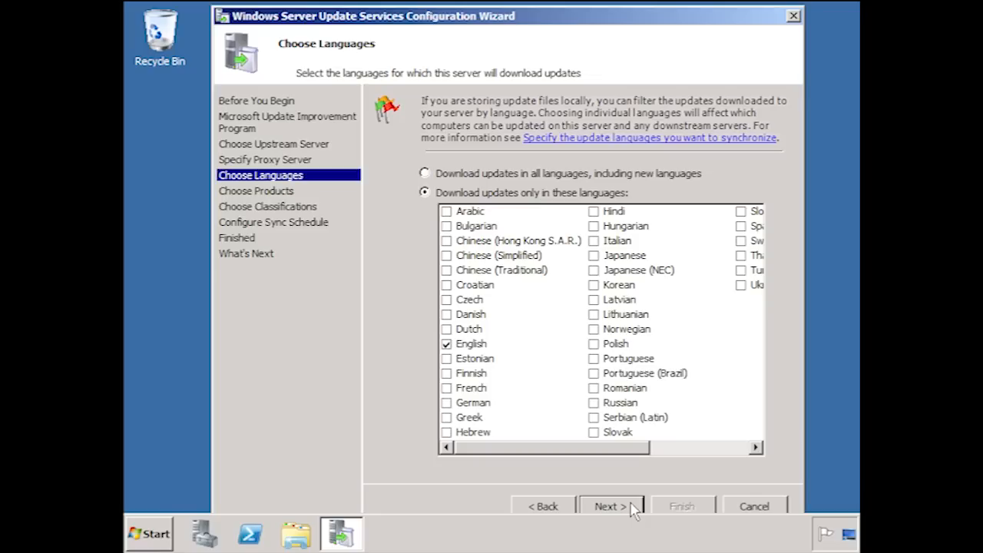
Restrict update downloads to English only and continue to the product selection.
{"action": "left_click", "coordinate": [425, 173]}
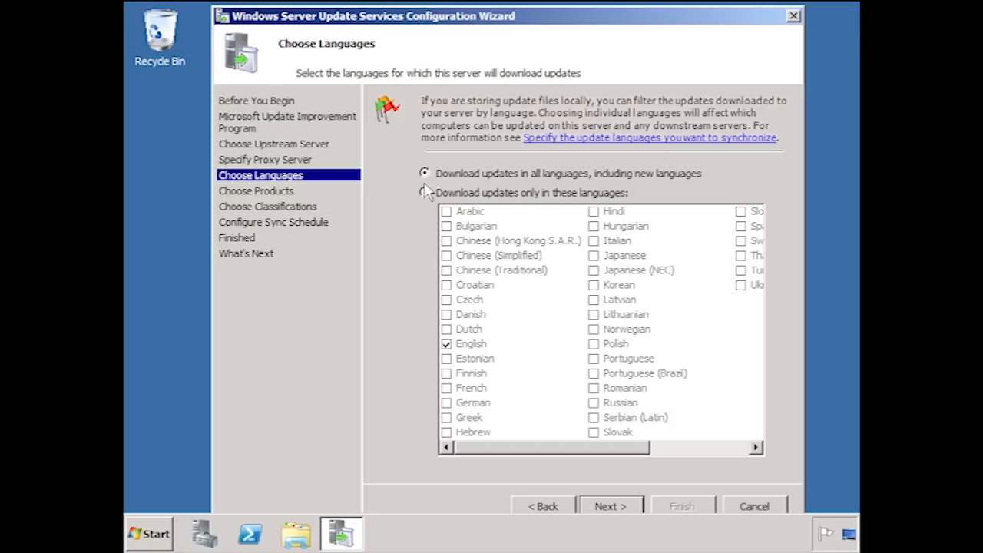
{"action": "left_click", "coordinate": [425, 193]}
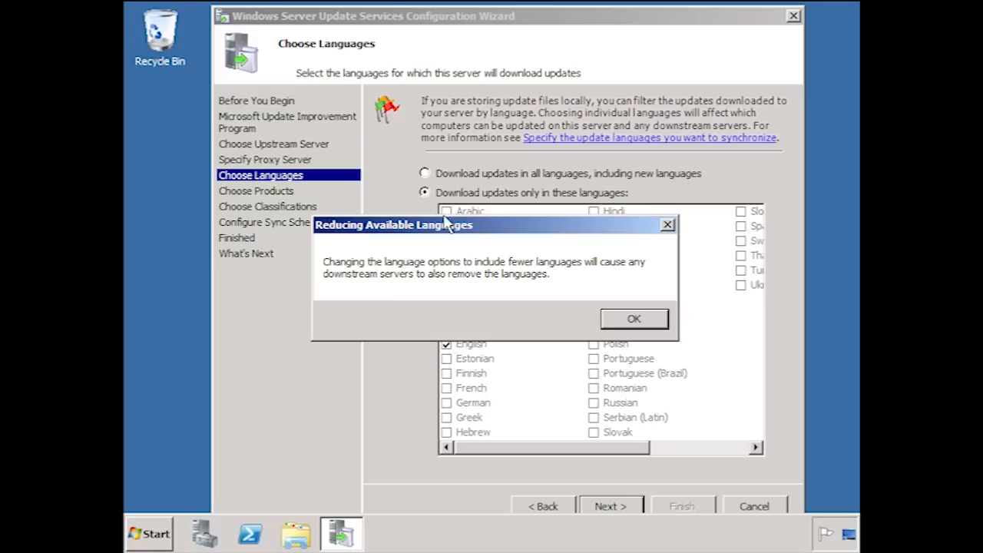
{"action": "left_click", "coordinate": [657, 323]}
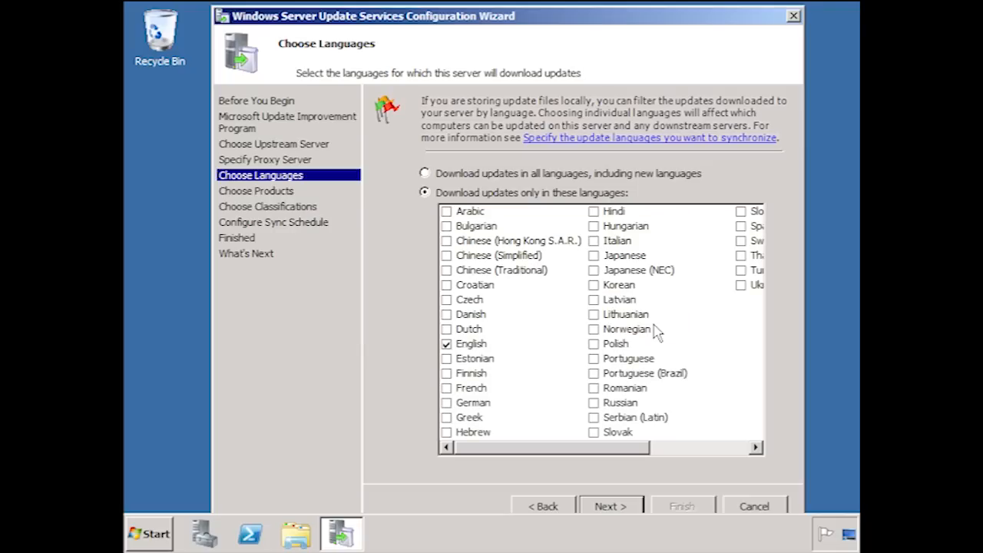
{"action": "left_click", "coordinate": [632, 507]}
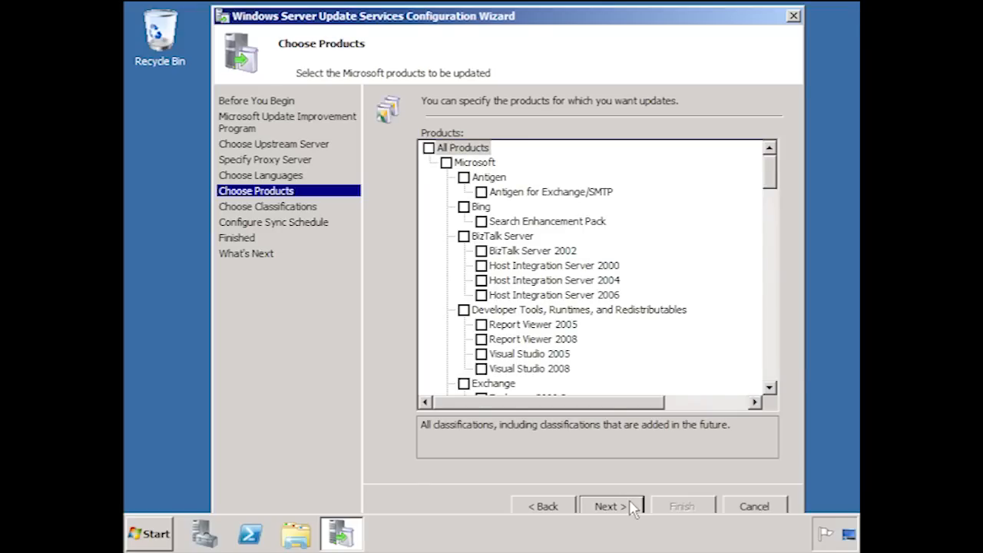
Add Office Communications Server And Office Communicator to the products to update, keep Office and Windows selected, and continue to the classifications.
{"action": "left_click_drag", "start_coordinate": [771, 389], "coordinate": [773, 390]}
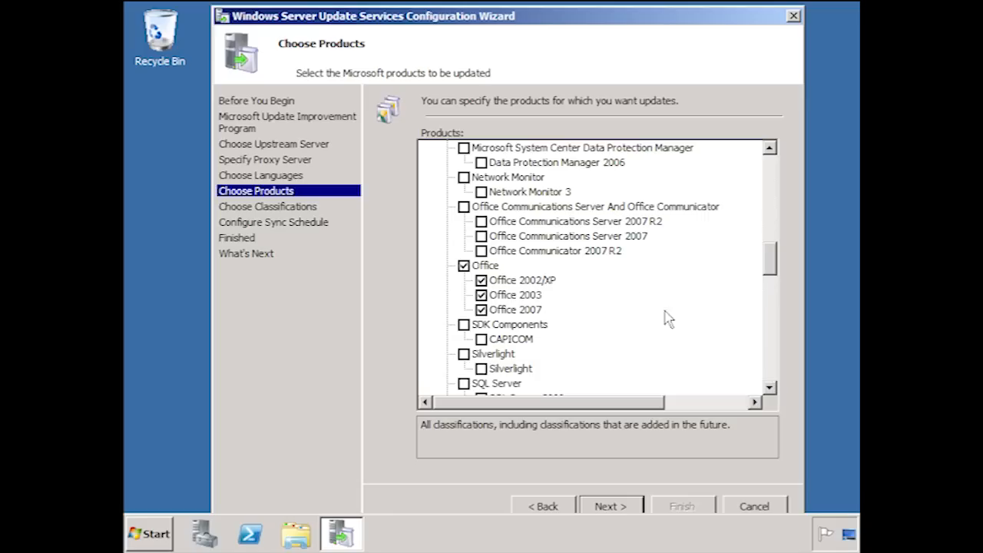
{"action": "left_click", "coordinate": [464, 207]}
{"action": "left_click_drag", "start_coordinate": [772, 270], "coordinate": [782, 361]}
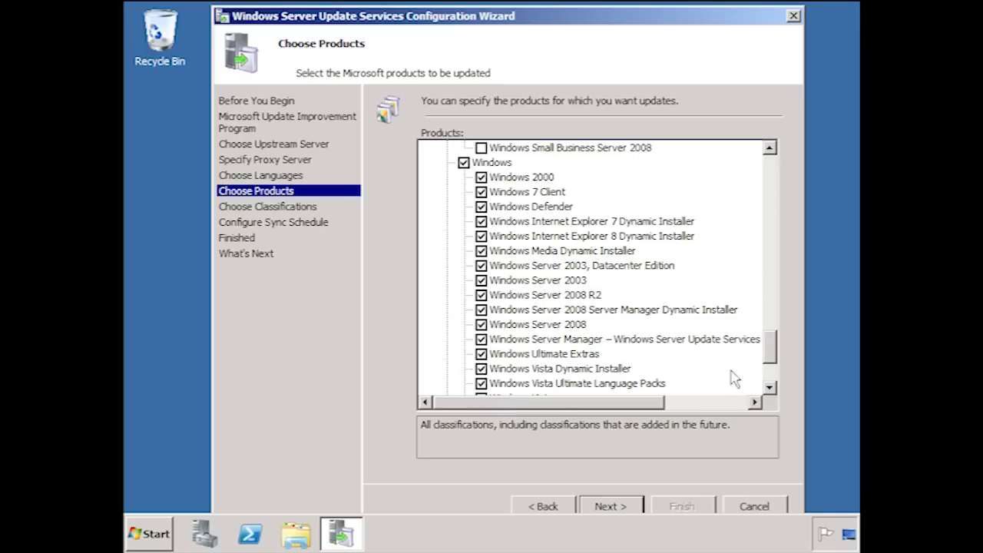
{"action": "left_click_drag", "start_coordinate": [768, 345], "coordinate": [772, 384]}
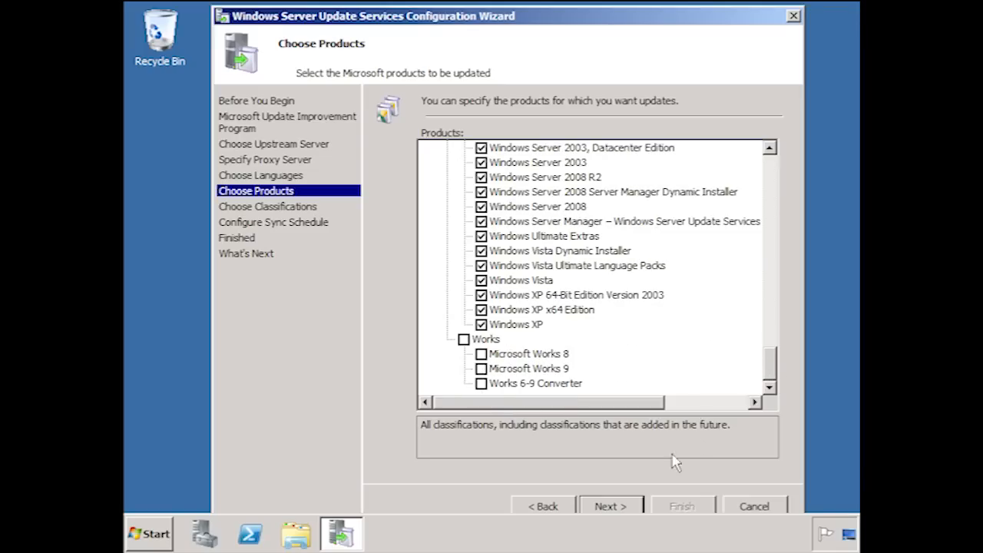
{"action": "left_click", "coordinate": [634, 509]}
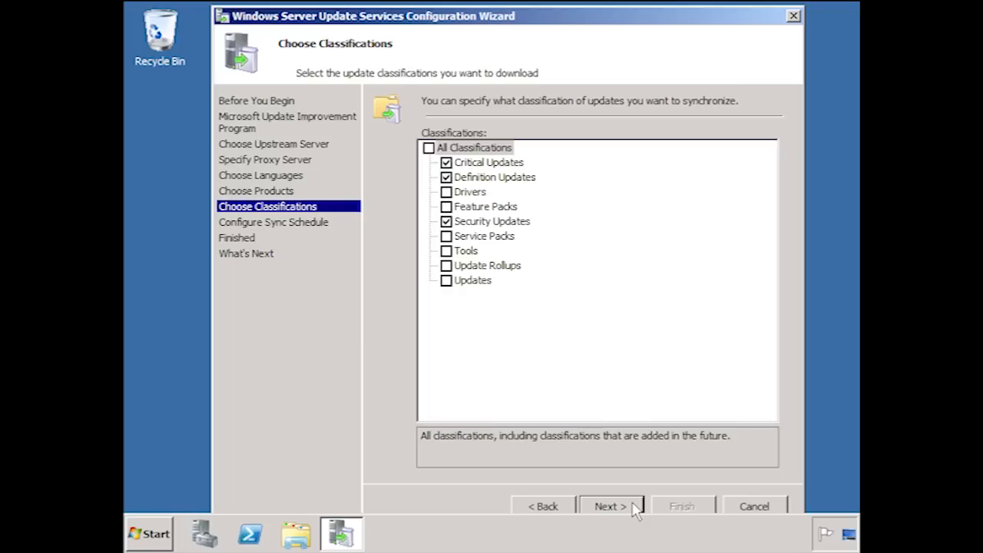
Include Drivers, Feature Packs and Service Packs, select All Classifications for synchronization, and continue to the sync schedule.
{"action": "left_click", "coordinate": [446, 193]}
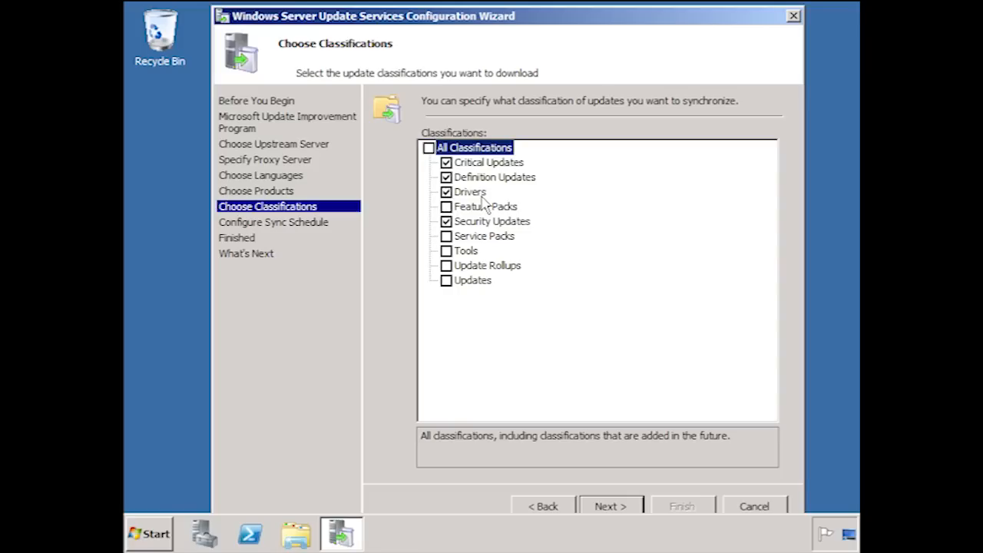
{"action": "left_click", "coordinate": [447, 206]}
{"action": "left_click", "coordinate": [447, 237]}
{"action": "left_click", "coordinate": [429, 148]}
{"action": "left_click", "coordinate": [641, 509]}
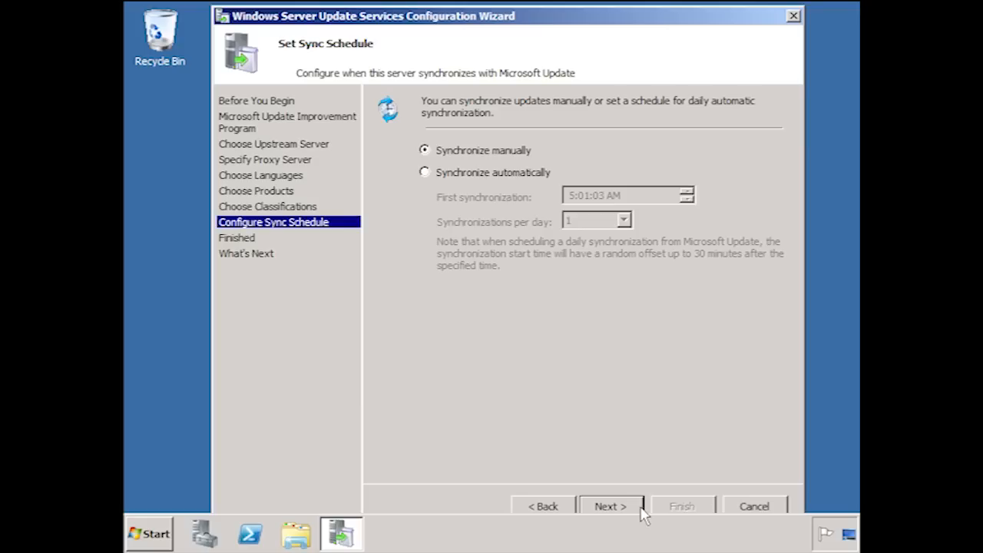
Keep manual synchronization, turn off the initial synchronization, and finish the WSUS configuration.
{"action": "left_click", "coordinate": [641, 509]}
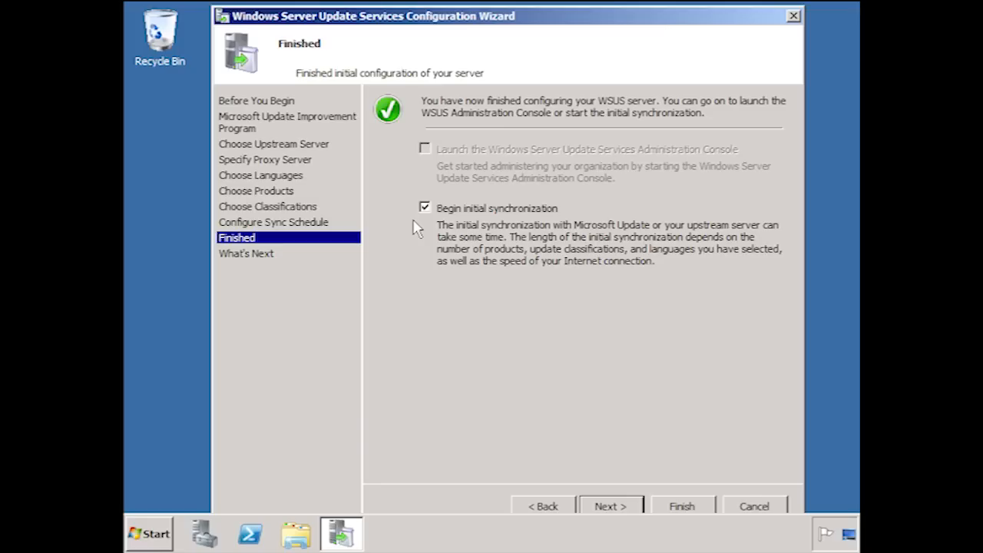
{"action": "left_click", "coordinate": [427, 209]}
{"action": "left_click", "coordinate": [634, 503]}
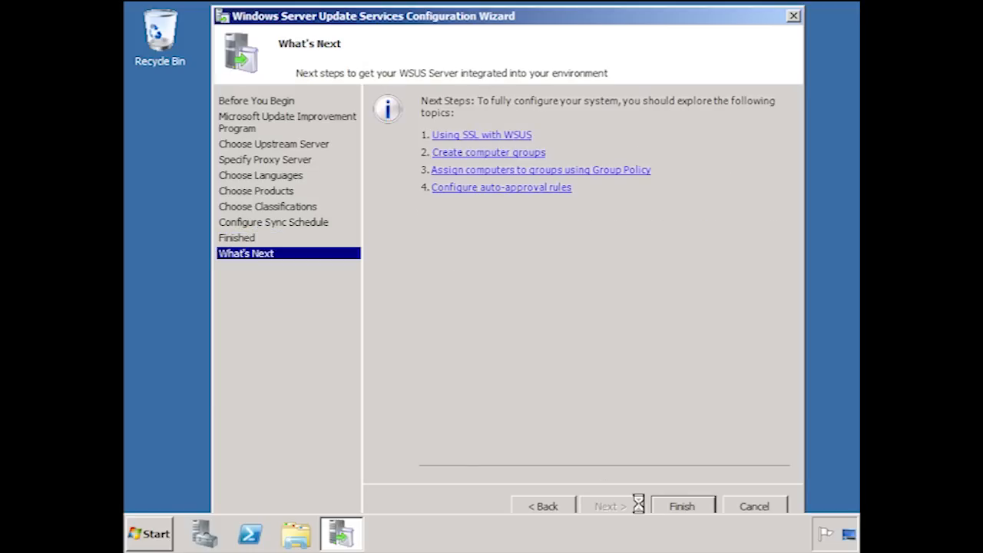
{"action": "left_click", "coordinate": [703, 507]}
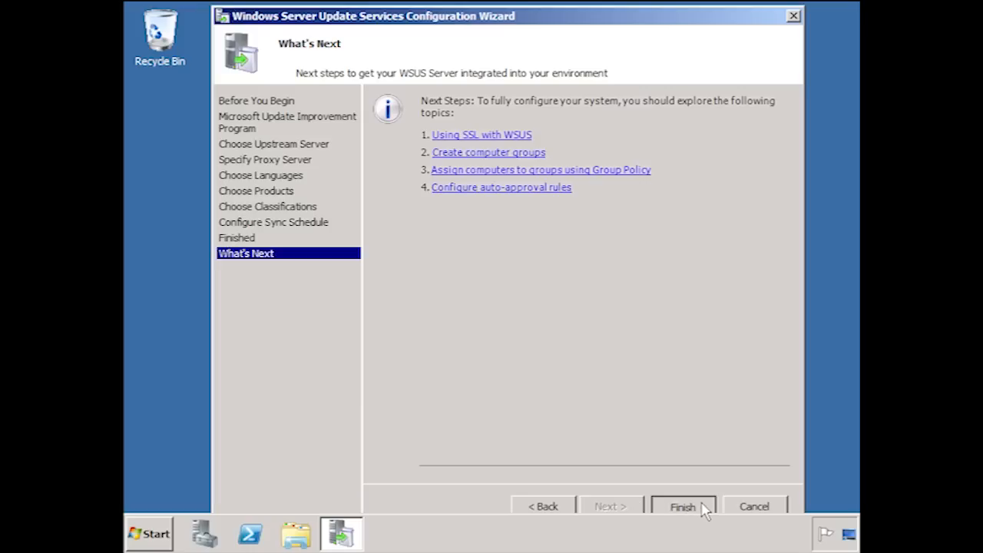
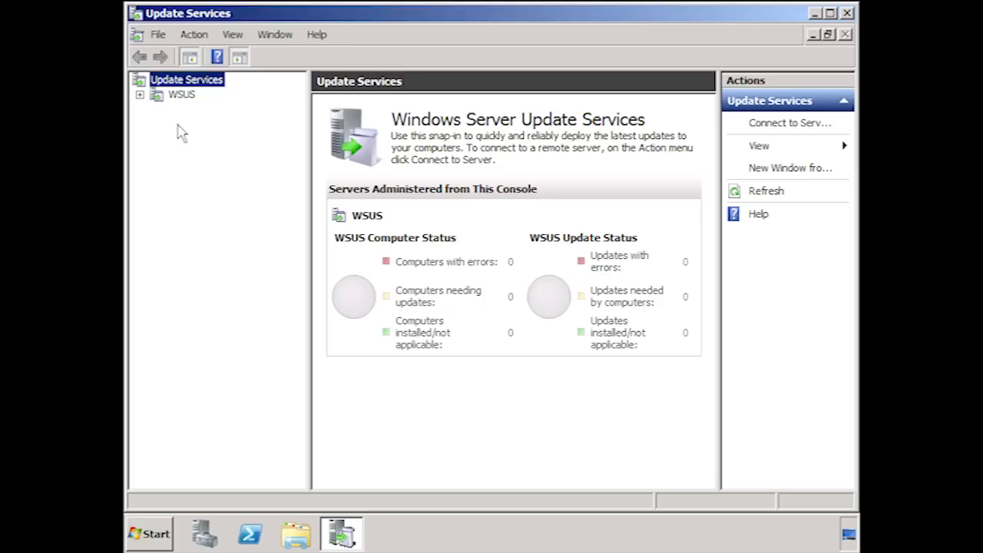
Open the WSUS server's options and bring up the Update Source and Proxy Server settings.
{"action": "left_click", "coordinate": [140, 94]}
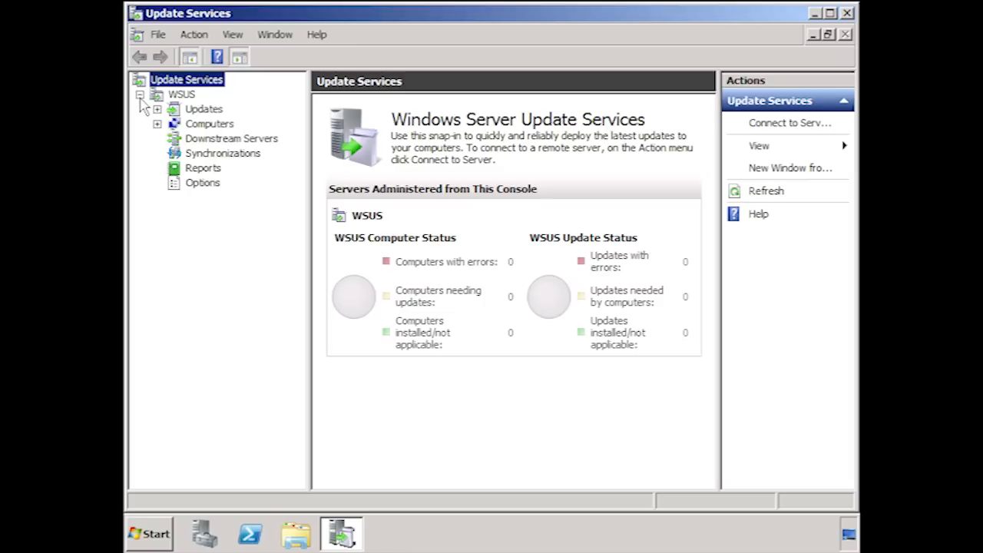
{"action": "left_click", "coordinate": [201, 186]}
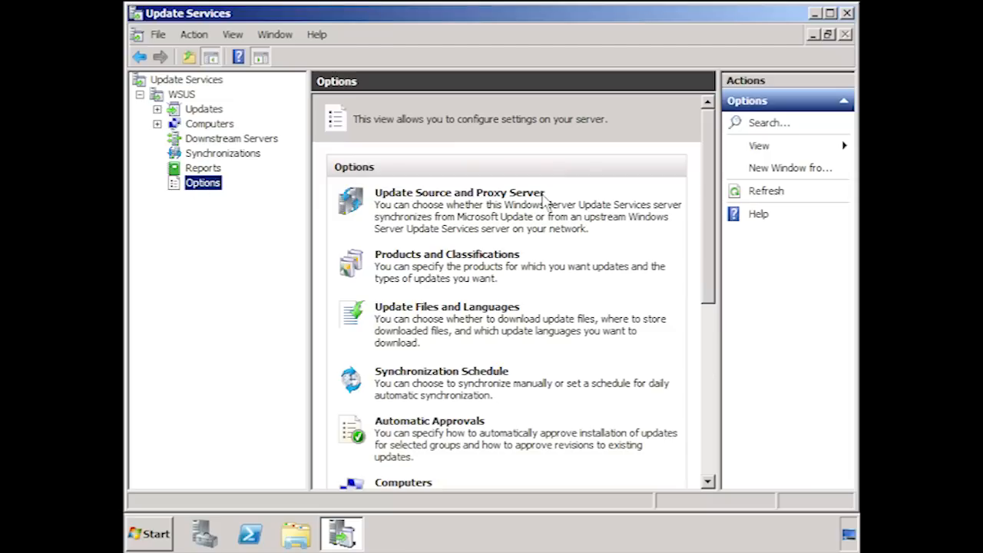
{"action": "left_click", "coordinate": [542, 196]}
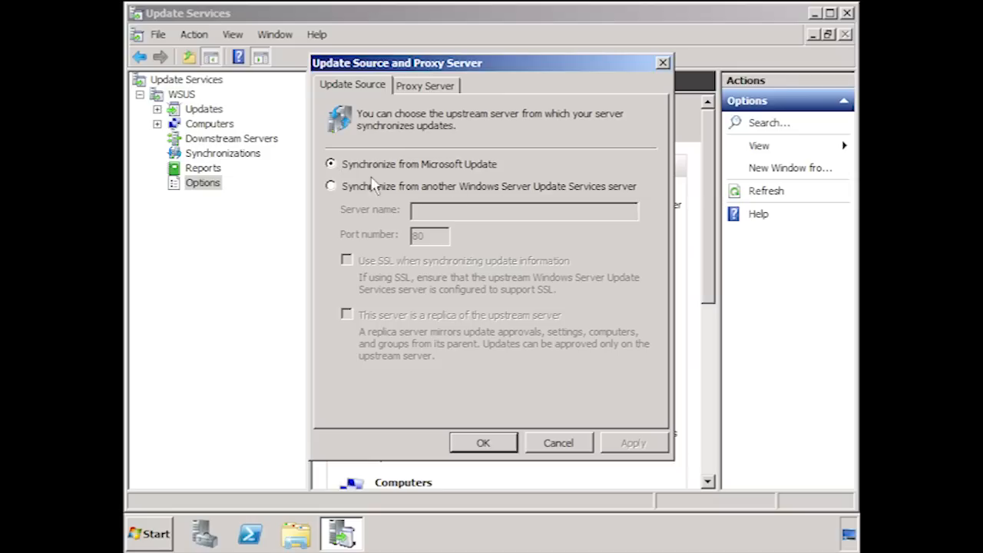
Try synchronizing from another WSUS server as a replica, then view the proxy settings and discard the changes.
{"action": "left_click", "coordinate": [332, 186]}
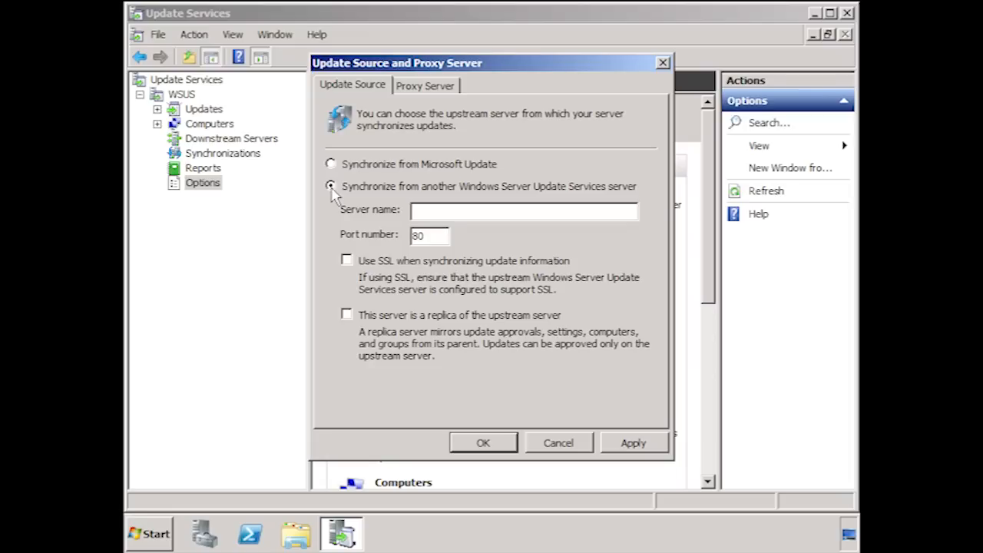
{"action": "left_click", "coordinate": [348, 316]}
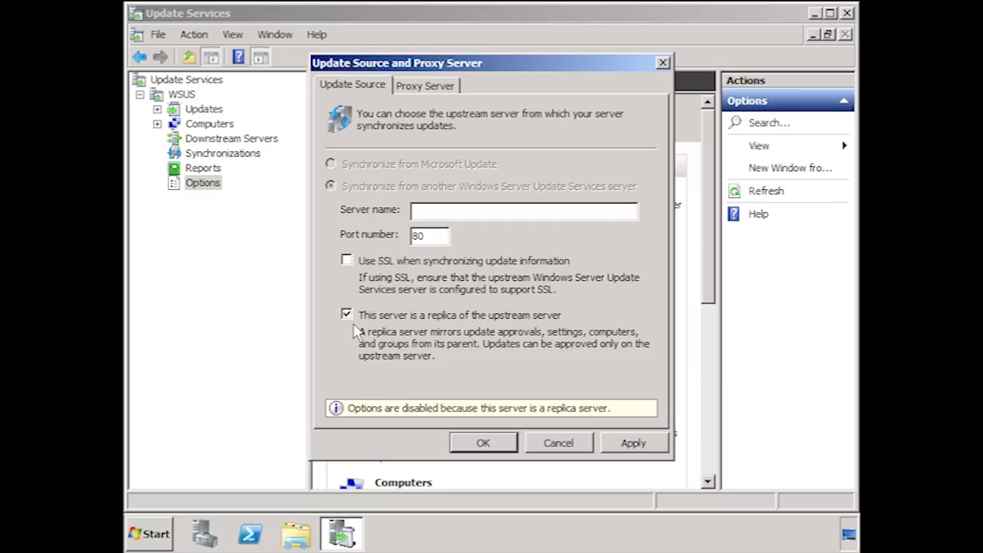
{"action": "left_click", "coordinate": [346, 314]}
{"action": "left_click", "coordinate": [331, 164]}
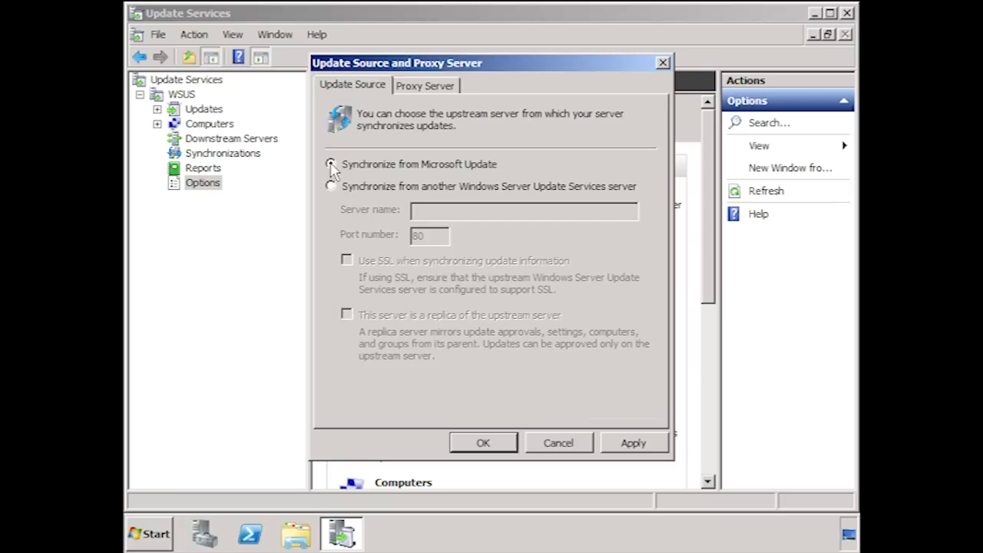
{"action": "left_click", "coordinate": [434, 90]}
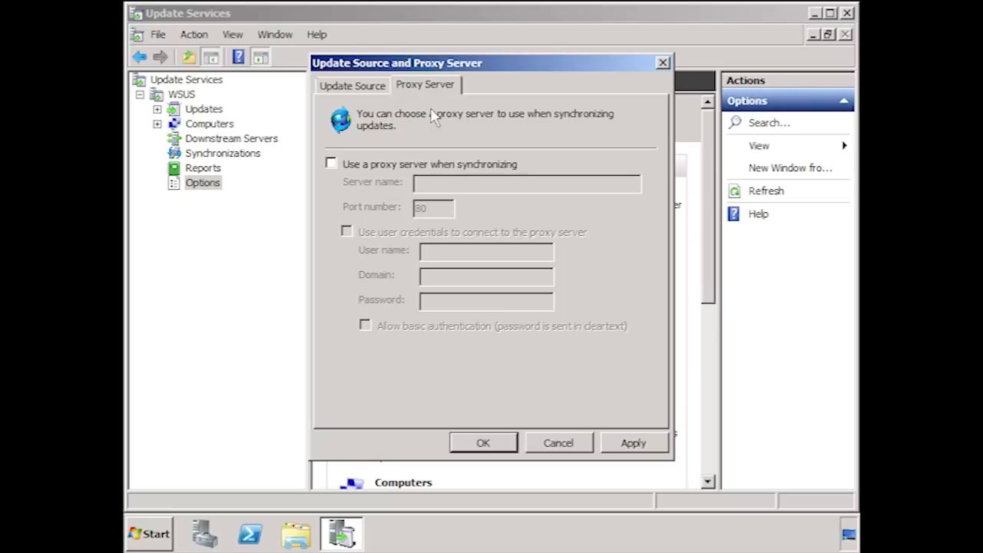
{"action": "left_click", "coordinate": [583, 444]}
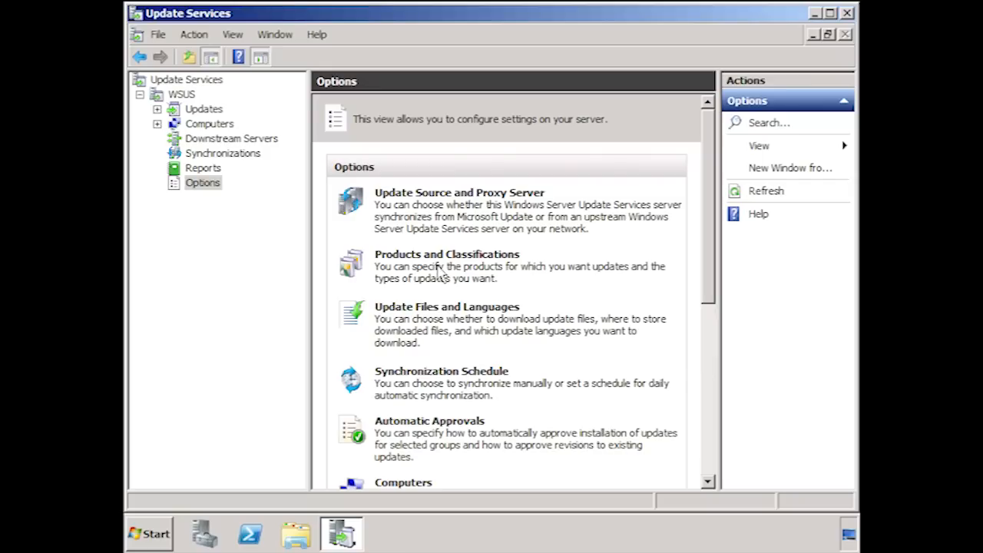
In the synchronized products, exclude Windows 2000, Windows Server 2003, Datacenter Edition and Windows Server 2003.
{"action": "left_click", "coordinate": [519, 265]}
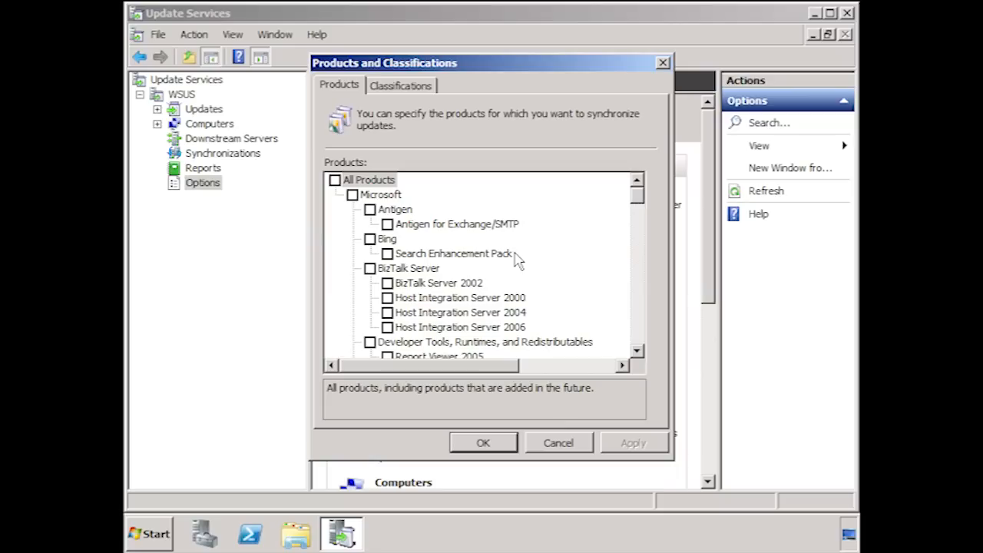
{"action": "left_click_drag", "start_coordinate": [638, 198], "coordinate": [643, 328]}
{"action": "left_click", "coordinate": [369, 209]}
{"action": "left_click", "coordinate": [370, 268]}
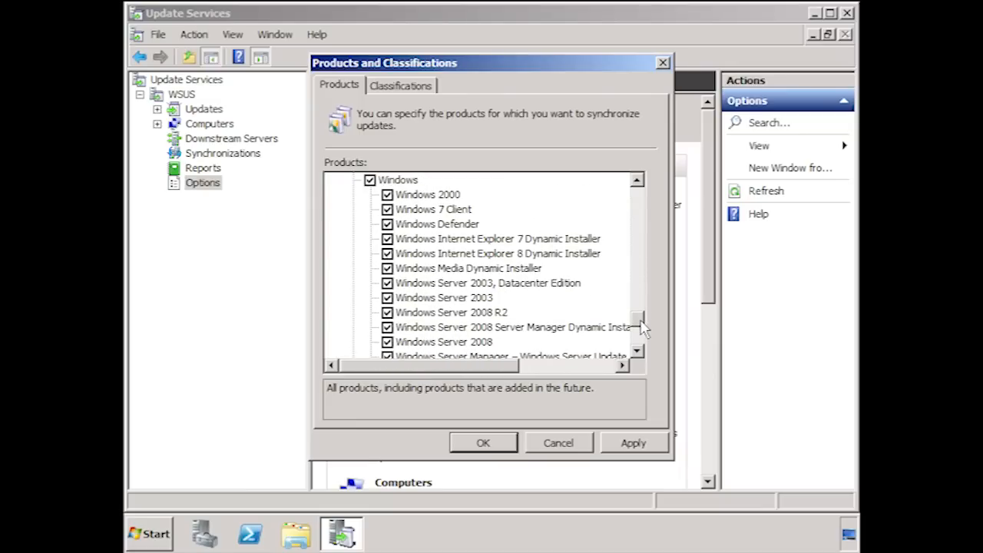
{"action": "left_click", "coordinate": [388, 194]}
{"action": "left_click", "coordinate": [388, 283]}
{"action": "left_click", "coordinate": [387, 298]}
Exclude Windows Vista, its Dynamic Installer and Ultimate Language Packs, Windows XP, XP x64 Edition and XP 64-Bit Edition Version 2003 from the products.
{"action": "left_click_drag", "start_coordinate": [641, 326], "coordinate": [646, 340]}
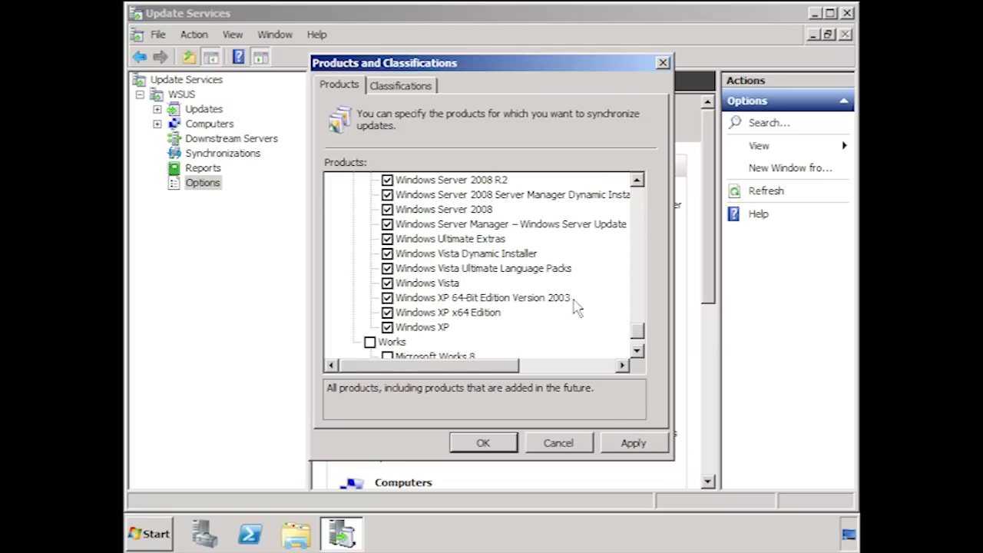
{"action": "left_click", "coordinate": [387, 253]}
{"action": "left_click", "coordinate": [387, 268]}
{"action": "left_click", "coordinate": [387, 282]}
{"action": "left_click", "coordinate": [387, 298]}
{"action": "left_click", "coordinate": [387, 312]}
{"action": "left_click", "coordinate": [387, 327]}
{"action": "left_click_drag", "start_coordinate": [638, 330], "coordinate": [640, 326]}
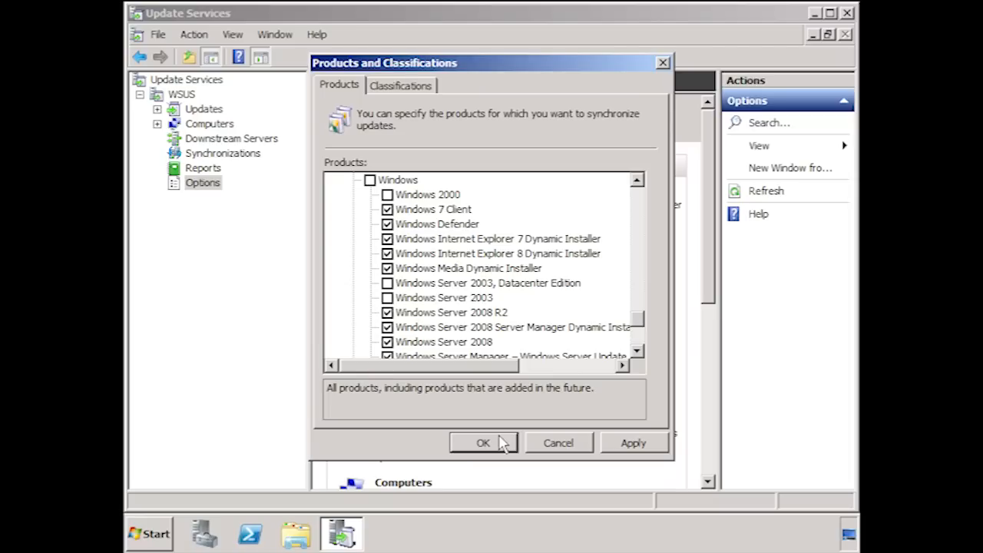
Limit the synchronized classifications to Critical Updates and Security Updates, and save the product and classification settings.
{"action": "left_click", "coordinate": [393, 87]}
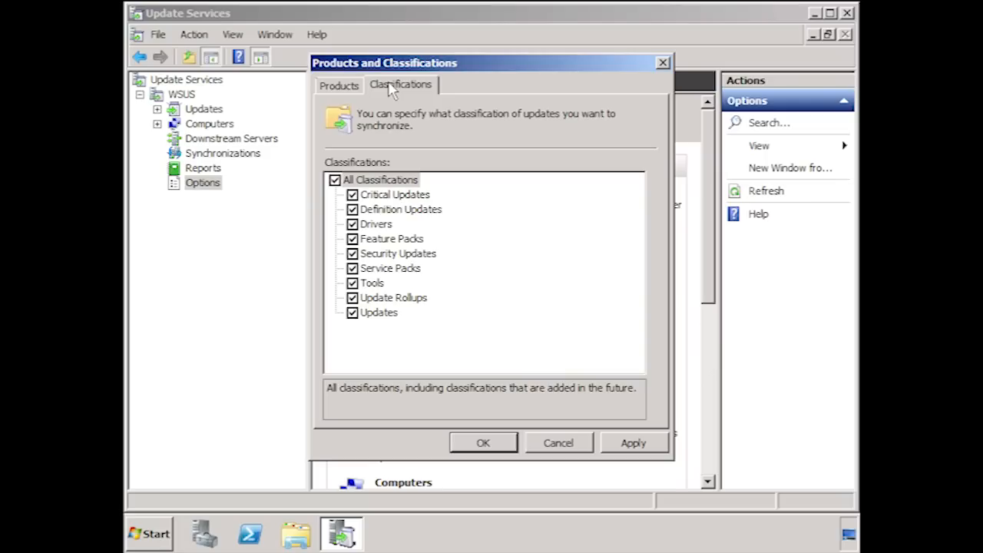
{"action": "left_click", "coordinate": [352, 209]}
{"action": "left_click", "coordinate": [352, 223]}
{"action": "left_click", "coordinate": [352, 238]}
{"action": "left_click", "coordinate": [352, 268]}
{"action": "left_click", "coordinate": [351, 283]}
{"action": "left_click", "coordinate": [352, 298]}
{"action": "left_click", "coordinate": [352, 313]}
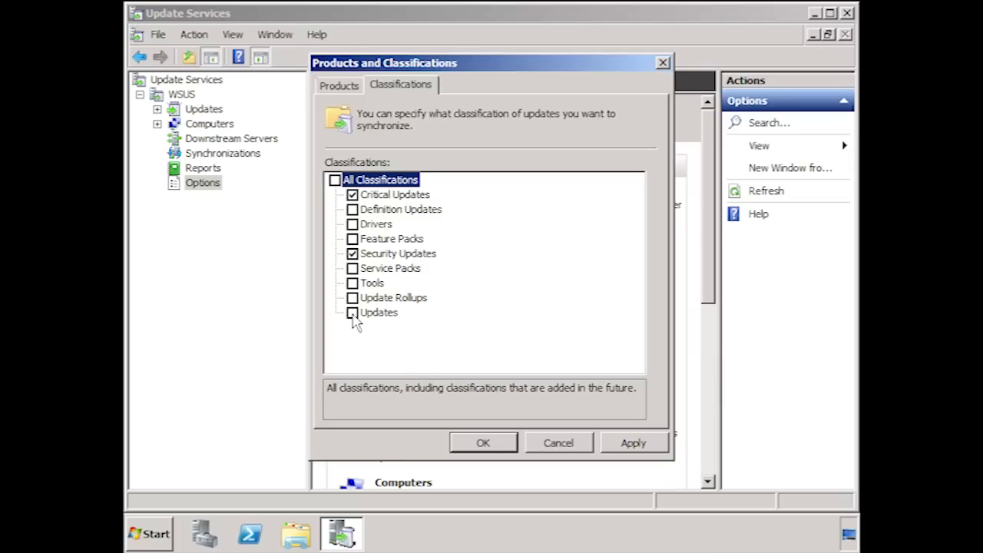
{"action": "left_click", "coordinate": [495, 448]}
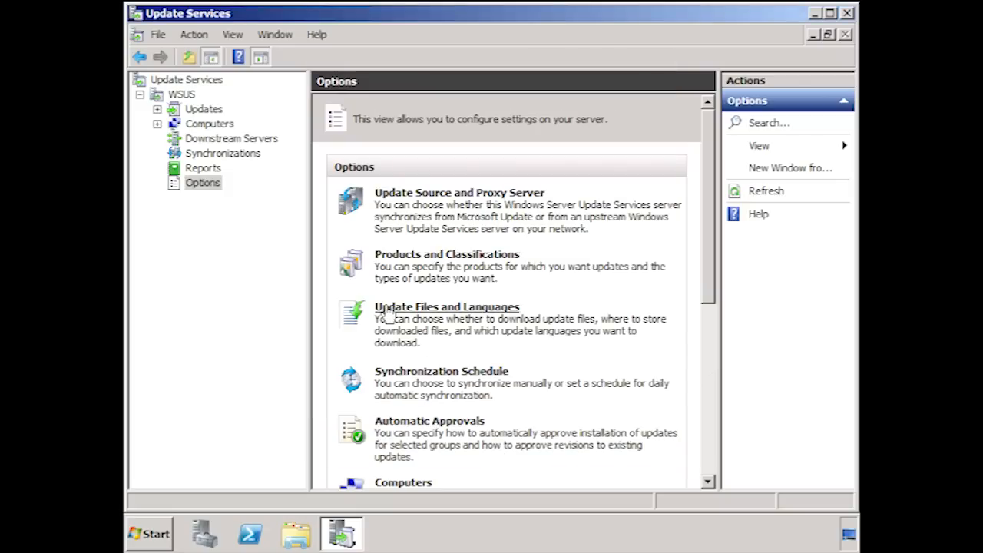
Turn off downloading update files only when updates are approved, keep English as the only update language, and save.
{"action": "left_click", "coordinate": [519, 309]}
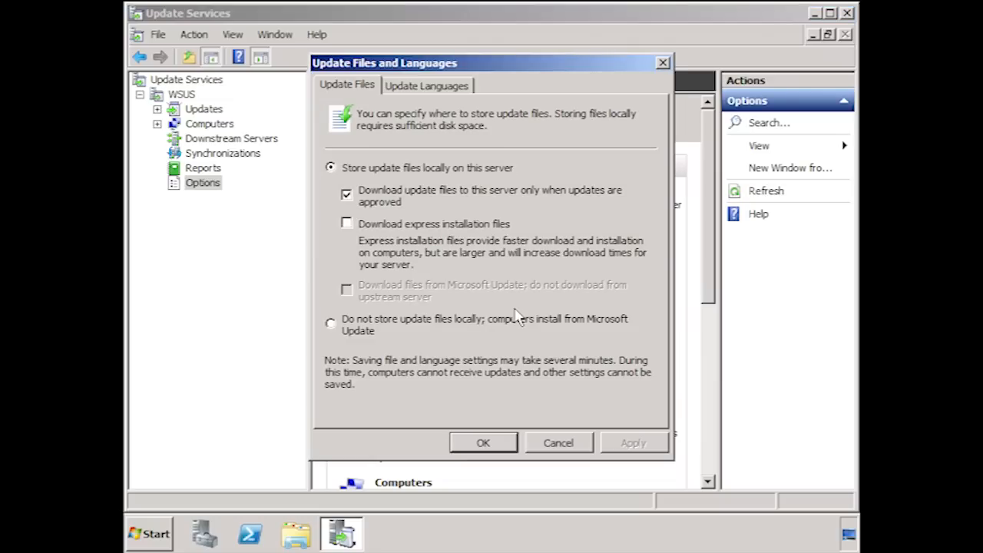
{"action": "left_click", "coordinate": [347, 195]}
{"action": "left_click", "coordinate": [347, 194]}
{"action": "left_click", "coordinate": [415, 94]}
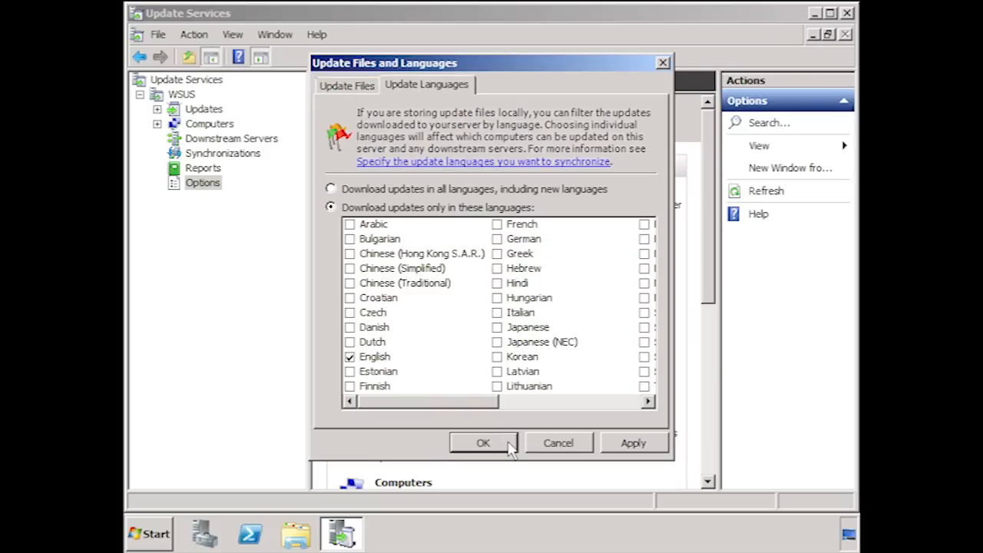
{"action": "left_click", "coordinate": [484, 443]}
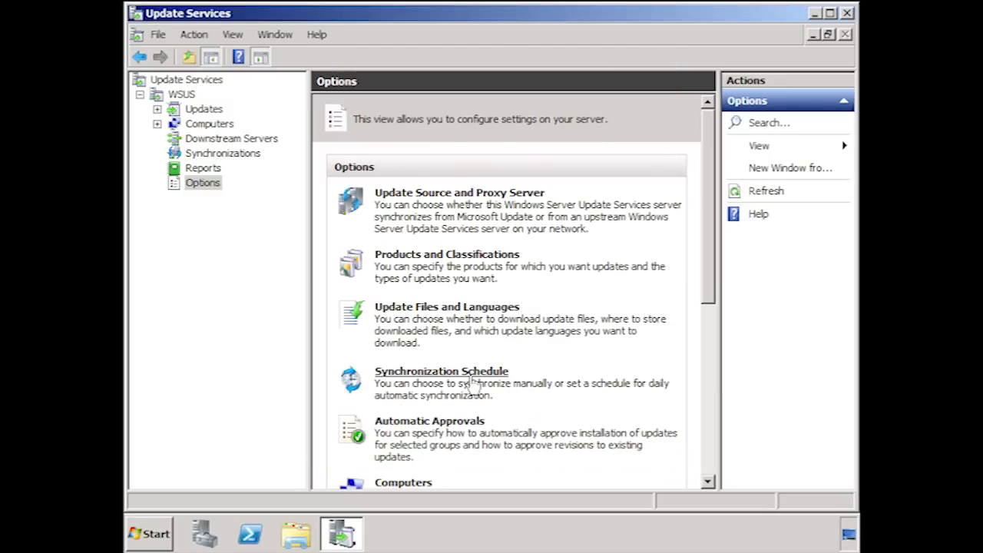
Set the synchronization schedule to automatic with 1 synchronization per day and save it.
{"action": "left_click", "coordinate": [508, 386]}
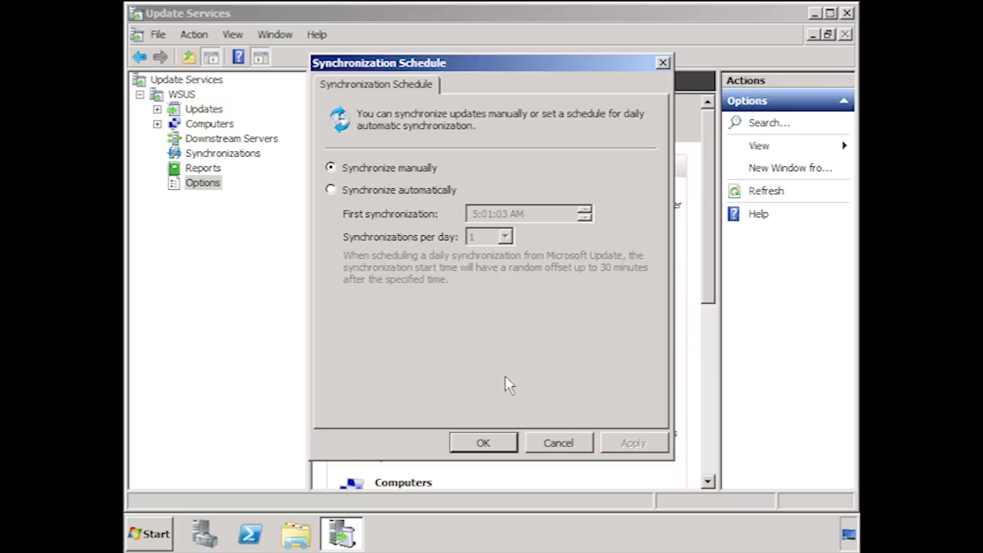
{"action": "left_click", "coordinate": [330, 190]}
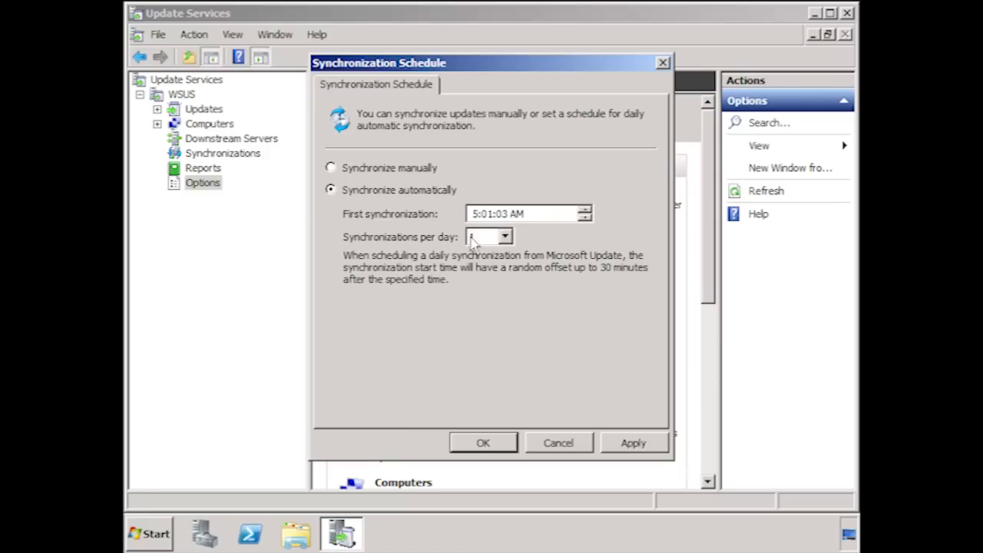
{"action": "left_click", "coordinate": [505, 237]}
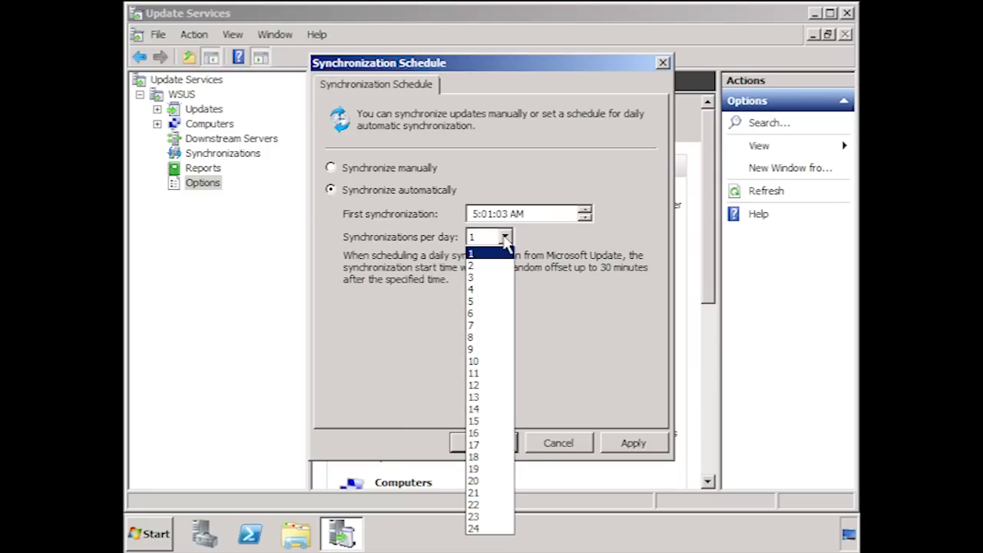
{"action": "left_click", "coordinate": [504, 237]}
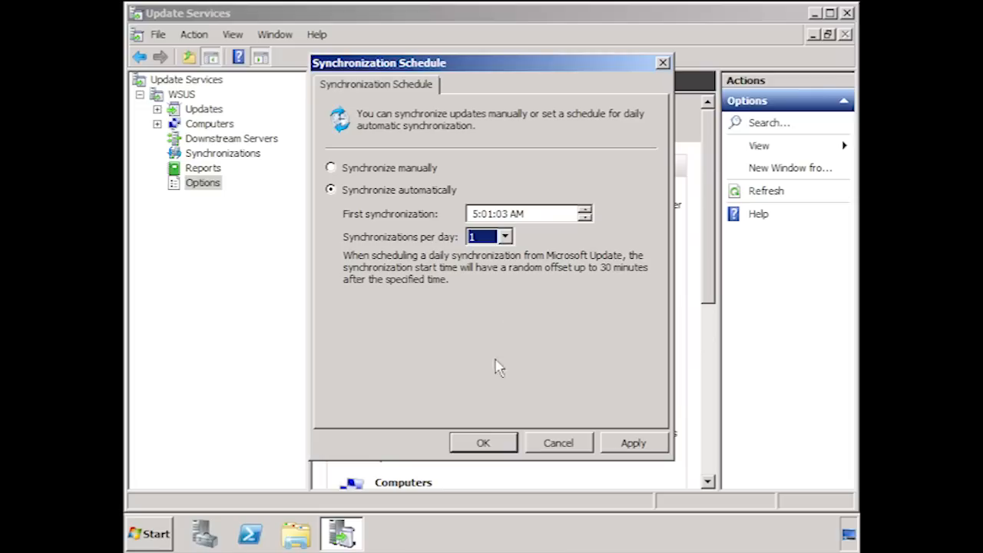
{"action": "left_click", "coordinate": [483, 443]}
Review the automatic approval rules and advanced approval settings, leaving the Default Automatic Approval Rule off.
{"action": "left_click_drag", "start_coordinate": [711, 225], "coordinate": [707, 353]}
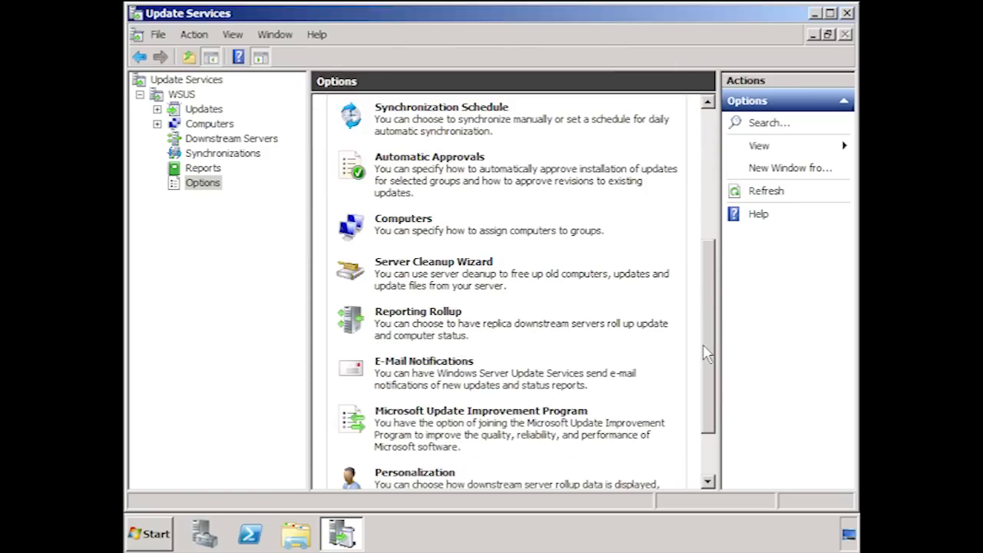
{"action": "left_click", "coordinate": [481, 158]}
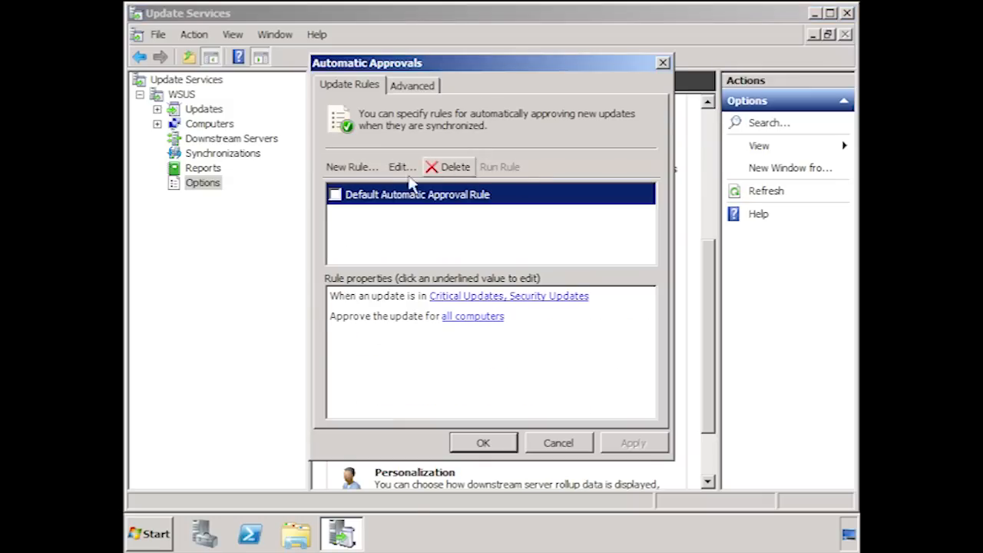
{"action": "left_click", "coordinate": [335, 195]}
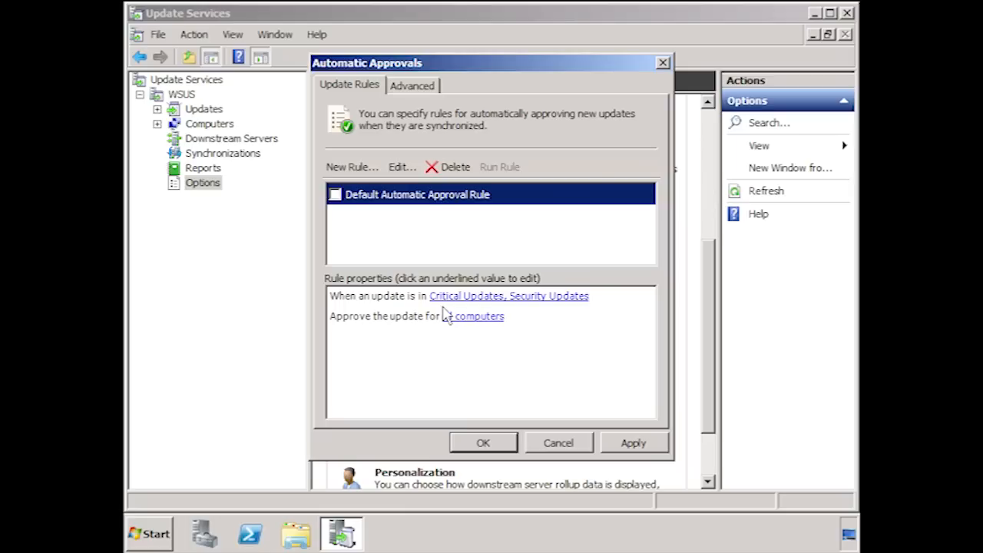
{"action": "left_click", "coordinate": [399, 89]}
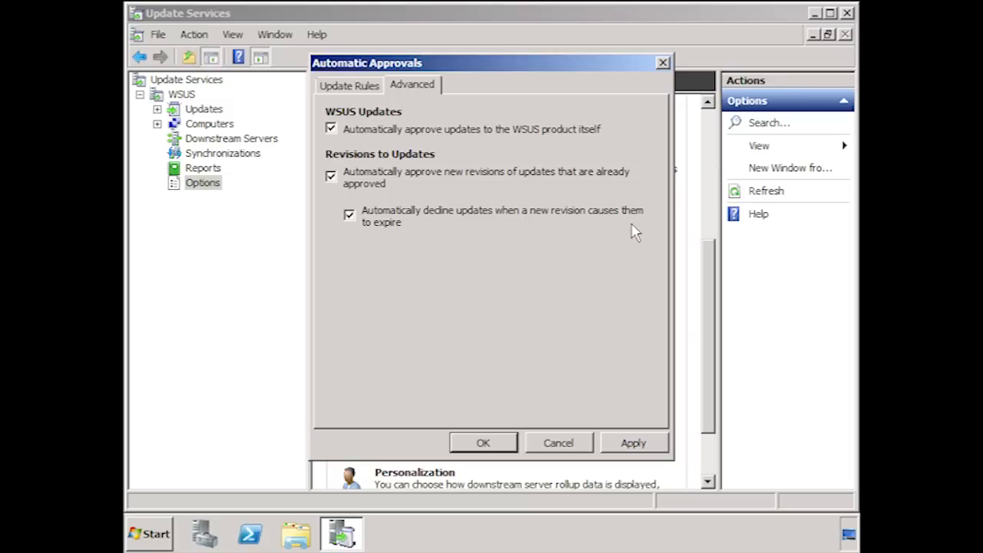
{"action": "left_click", "coordinate": [496, 443]}
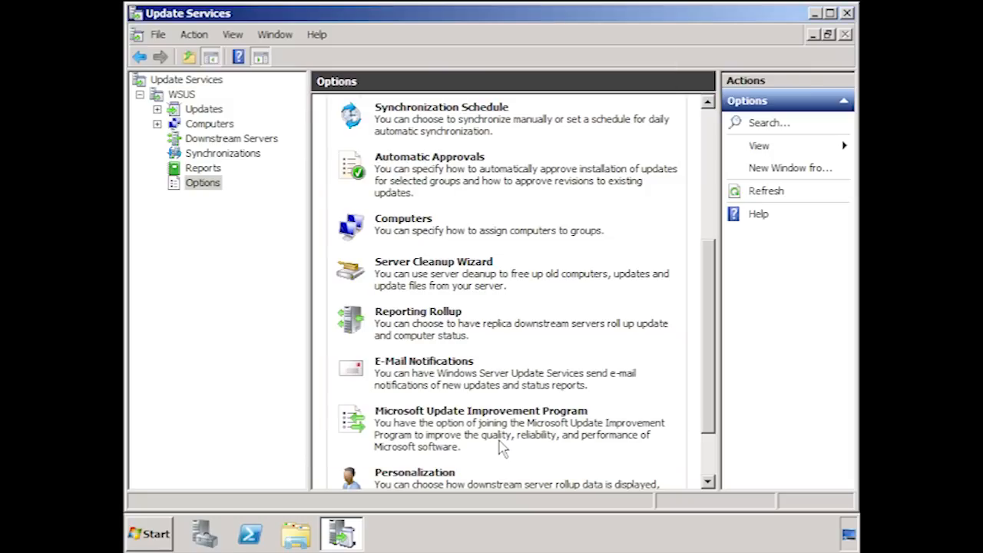
Assign computers to groups through Group Policy or registry settings and save the choice.
{"action": "left_click", "coordinate": [428, 226]}
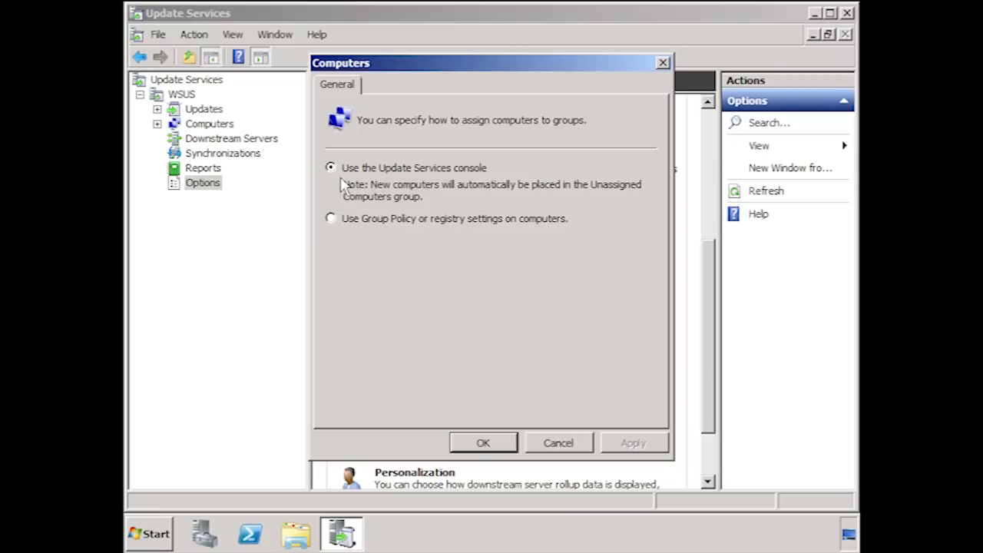
{"action": "left_click", "coordinate": [333, 220]}
{"action": "left_click", "coordinate": [510, 444]}
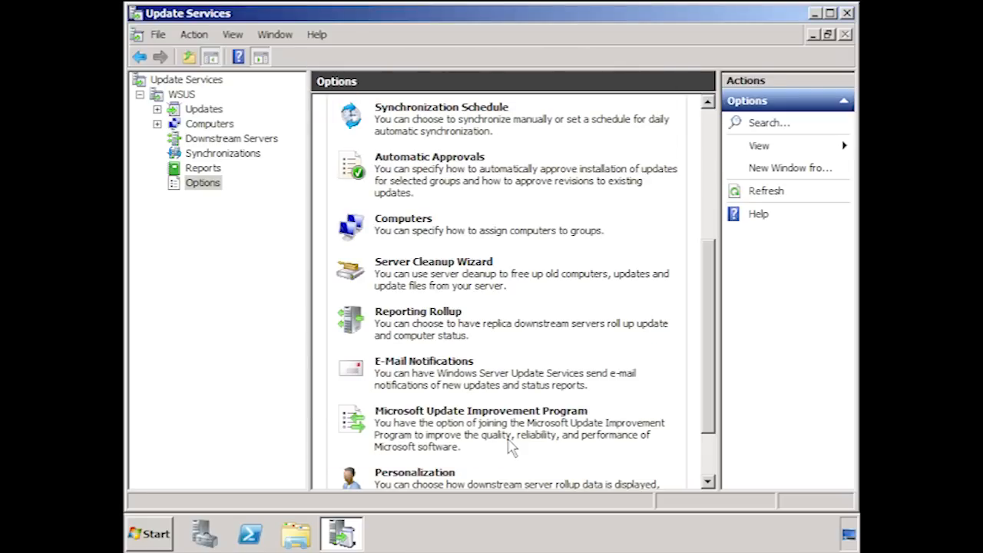
Run the Server Cleanup Wizard for all five cleanup categories and finish it.
{"action": "left_click", "coordinate": [493, 271]}
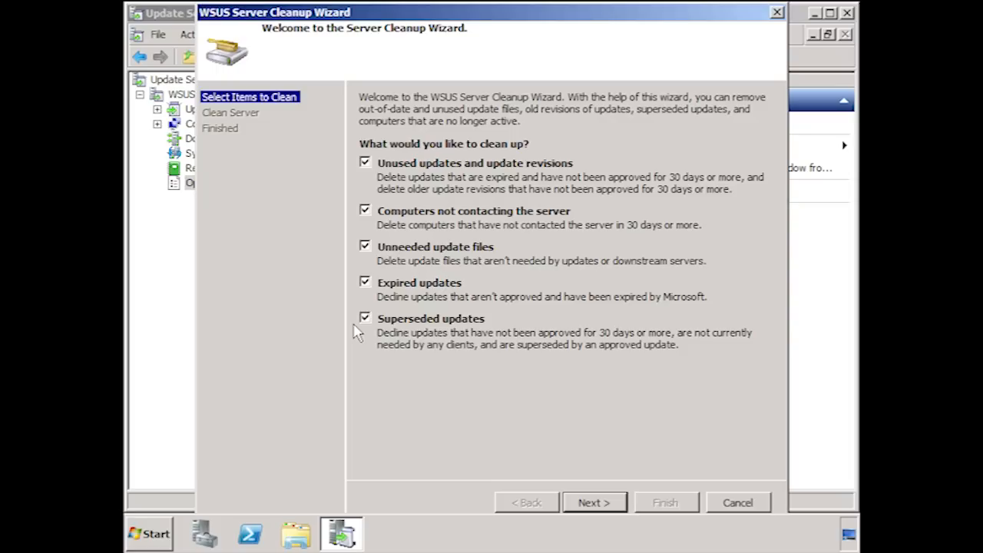
{"action": "left_click", "coordinate": [614, 506]}
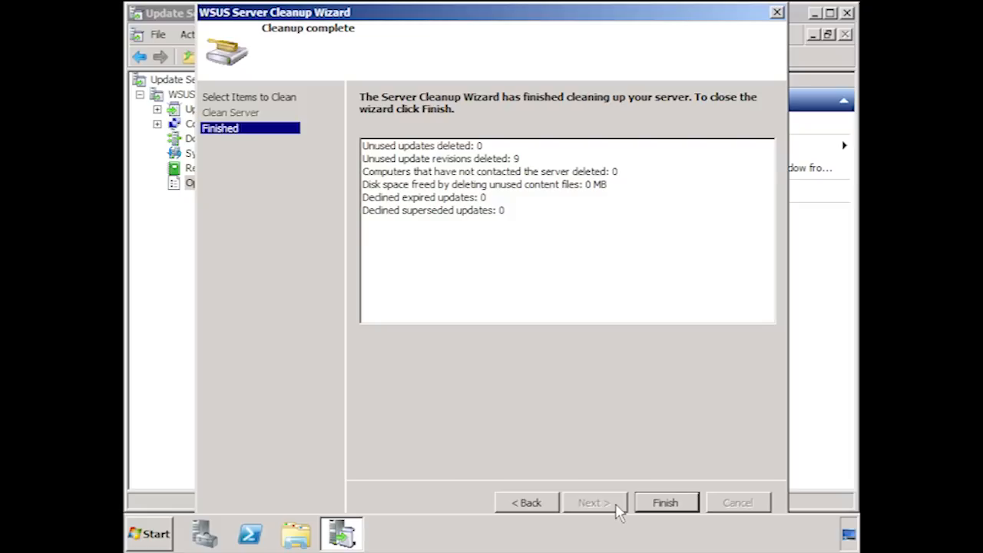
{"action": "left_click", "coordinate": [654, 503]}
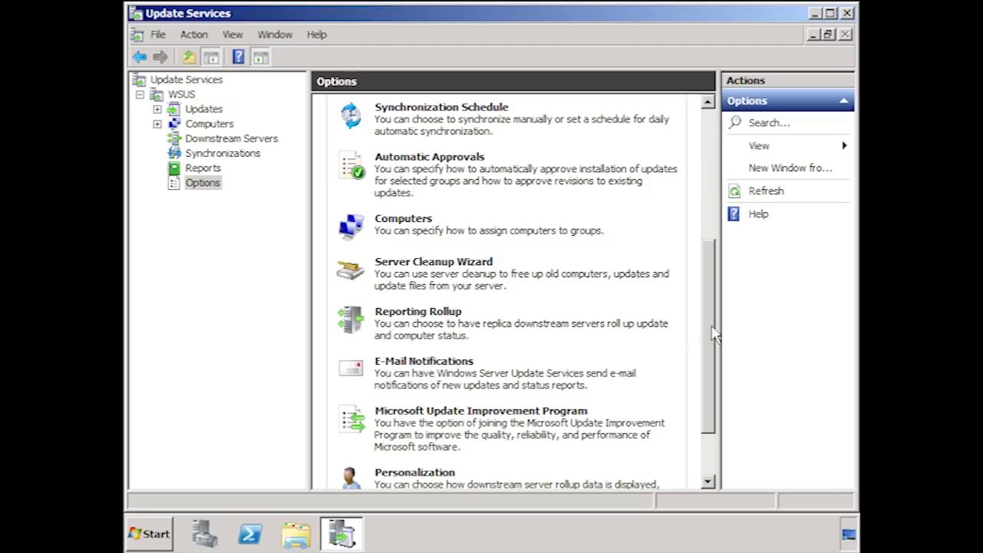
Start a manual synchronization of the WSUS server and show the running synchronization's progress.
{"action": "left_click", "coordinate": [709, 461]}
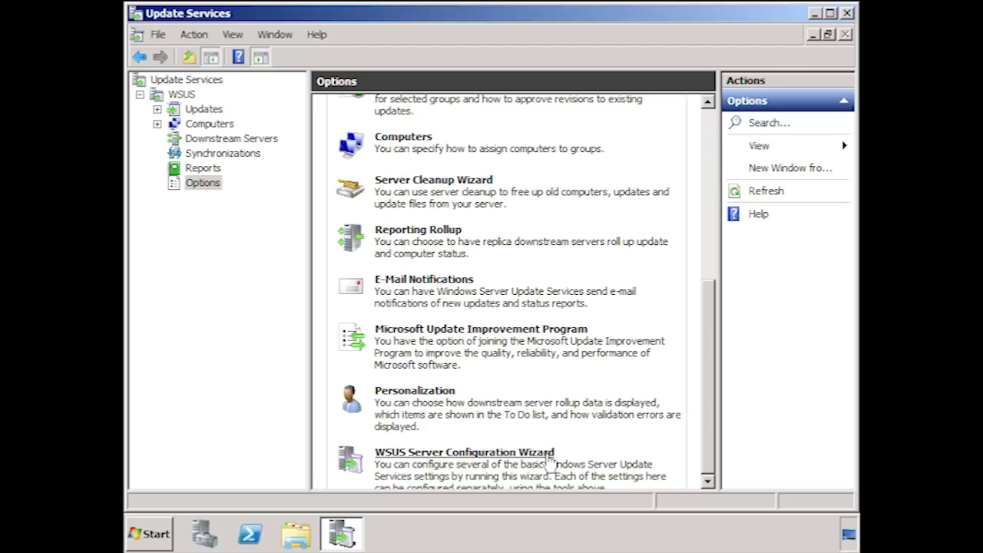
{"action": "left_click", "coordinate": [225, 155]}
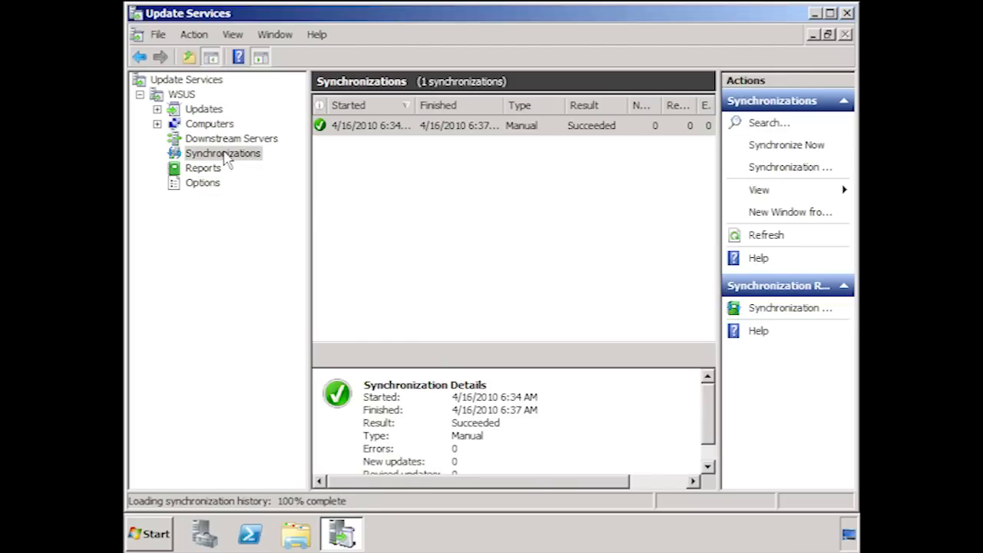
{"action": "left_click", "coordinate": [820, 152]}
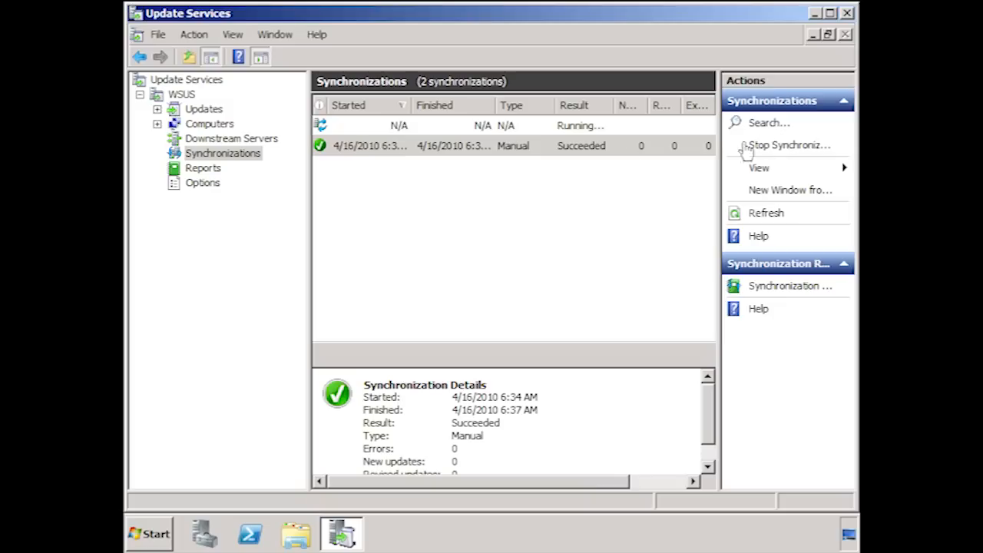
{"action": "left_click", "coordinate": [516, 132]}
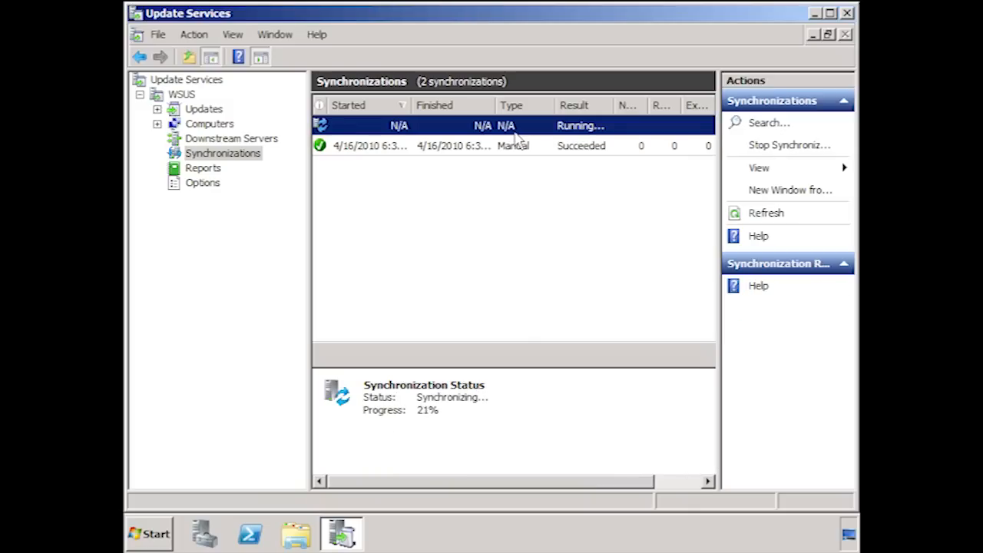
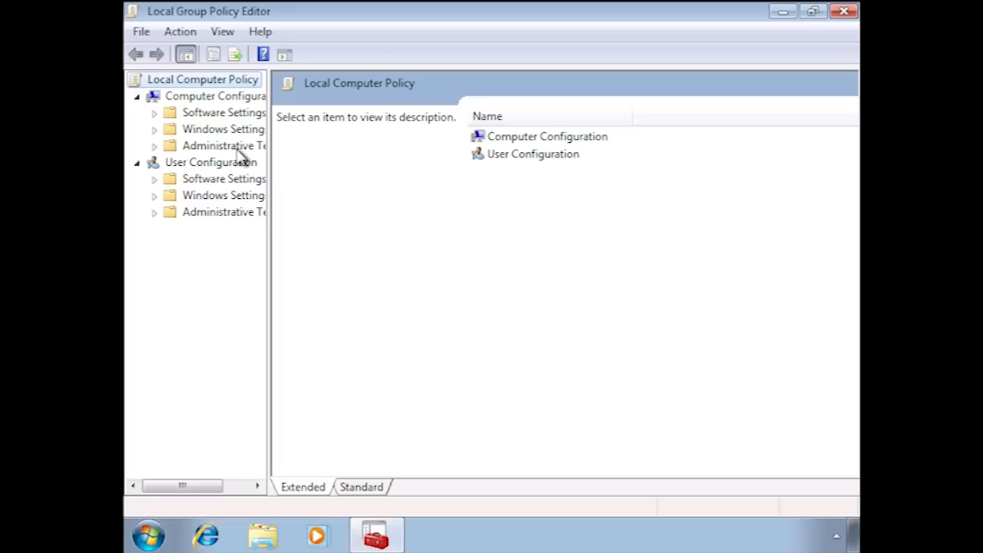
Open the Specify intranet Microsoft update service location policy in the Windows Update settings under Computer Configuration's administrative templates.
{"action": "left_click", "coordinate": [155, 146]}
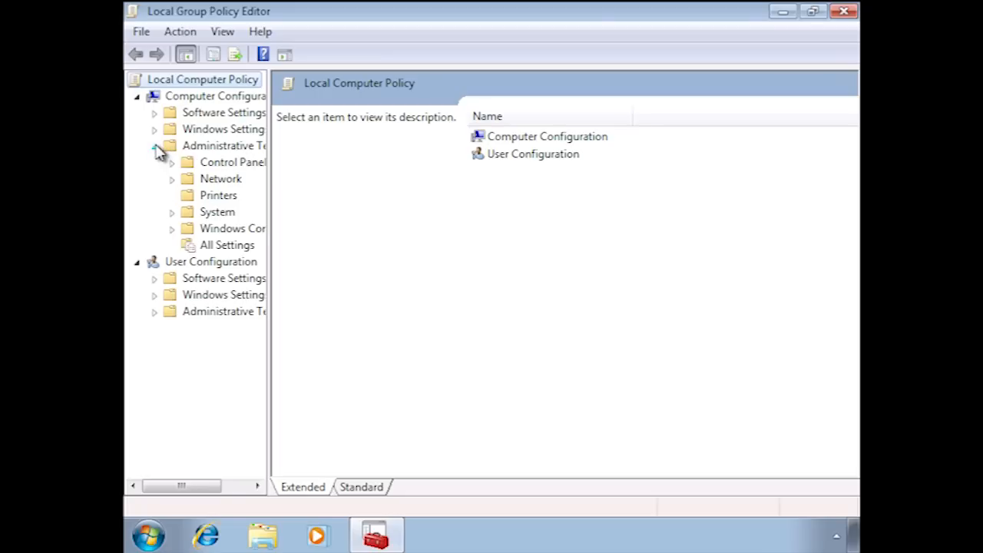
{"action": "left_click", "coordinate": [172, 228]}
{"action": "left_click_drag", "start_coordinate": [267, 223], "coordinate": [341, 407]}
{"action": "left_click", "coordinate": [285, 415]}
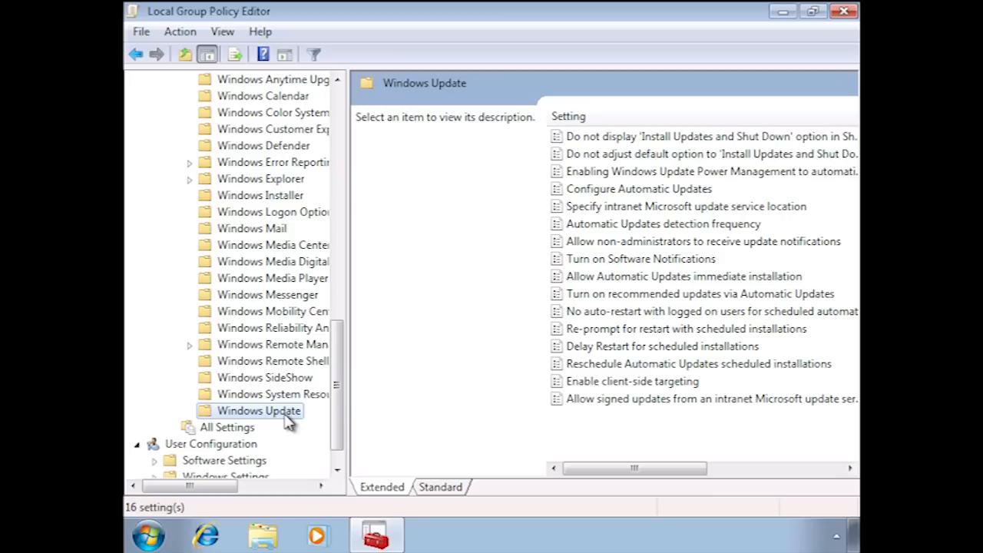
{"action": "left_click", "coordinate": [591, 214]}
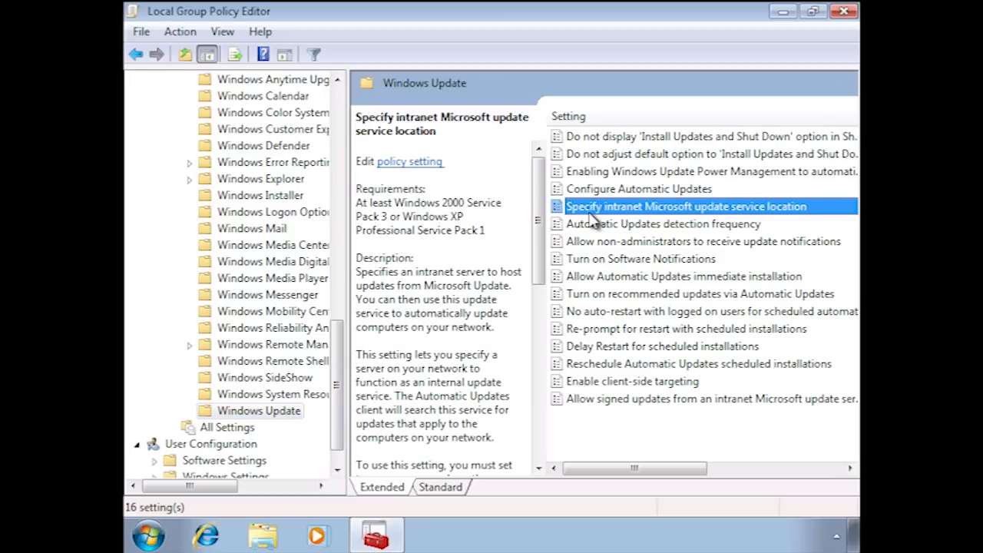
{"action": "double_click", "coordinate": [764, 217]}
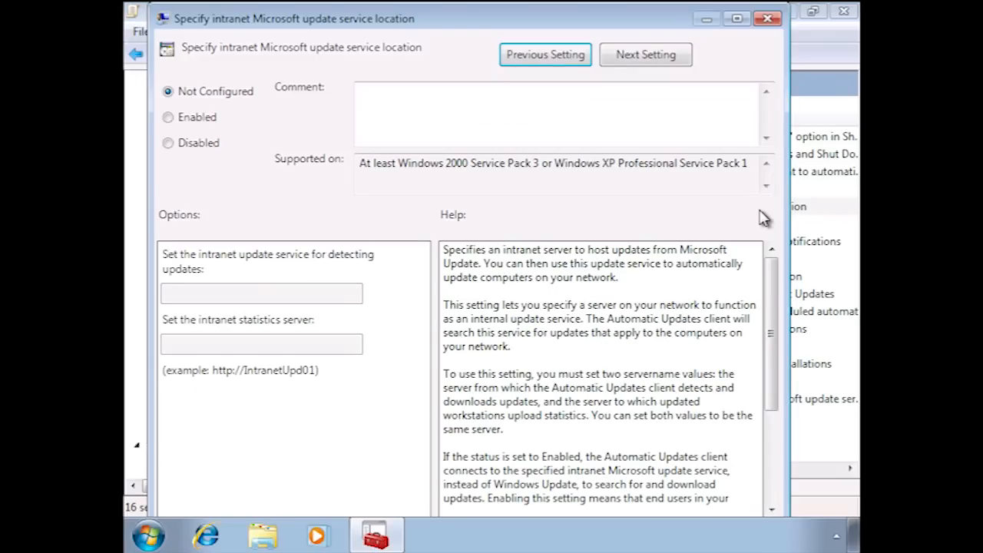
{"action": "left_click", "coordinate": [169, 117]}
{"action": "left_click", "coordinate": [237, 296]}
{"action": "type", "text": "http://wsus1"}
{"action": "key", "text": "ctrl+a"}
{"action": "key", "text": "ctrl+c"}
{"action": "key", "text": "Tab"}
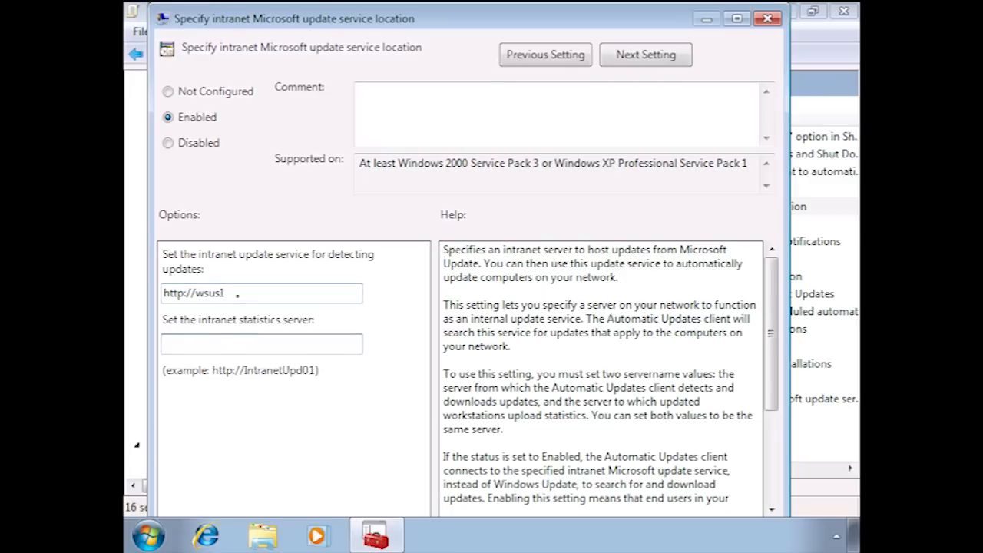
{"action": "key", "text": "ctrl+v"}
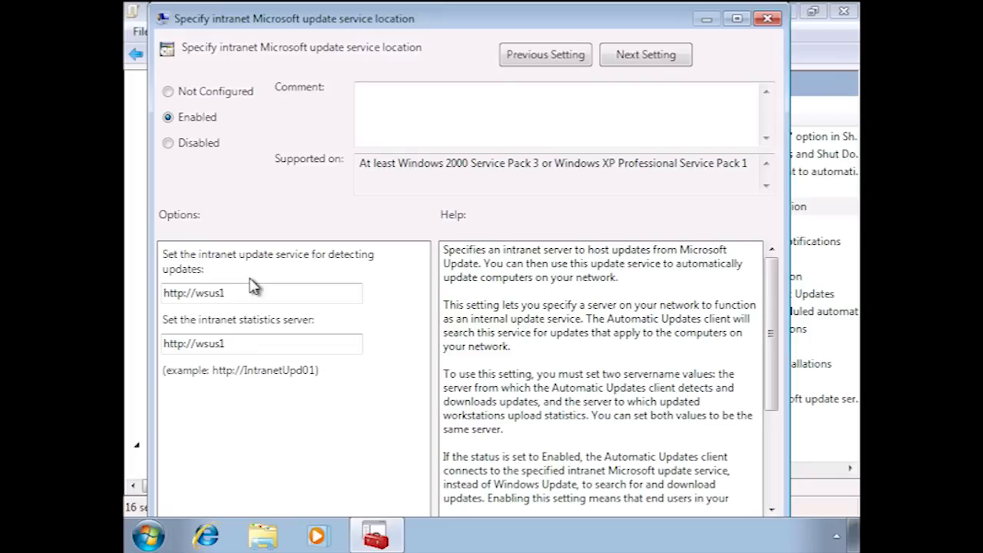
{"action": "key", "text": "Return"}
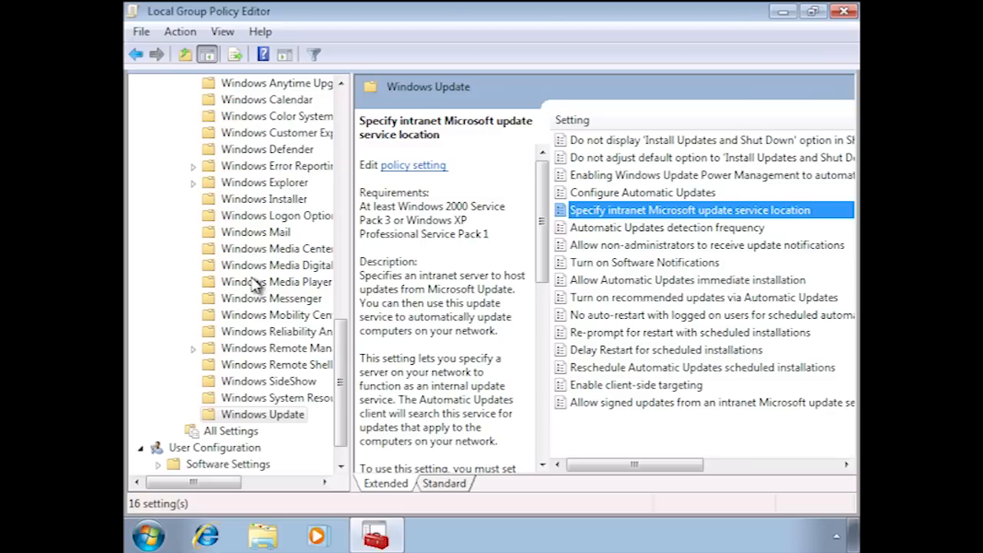
Close the policy editor and run gpupdate on the client to apply the changed policy.
{"action": "left_click", "coordinate": [844, 12]}
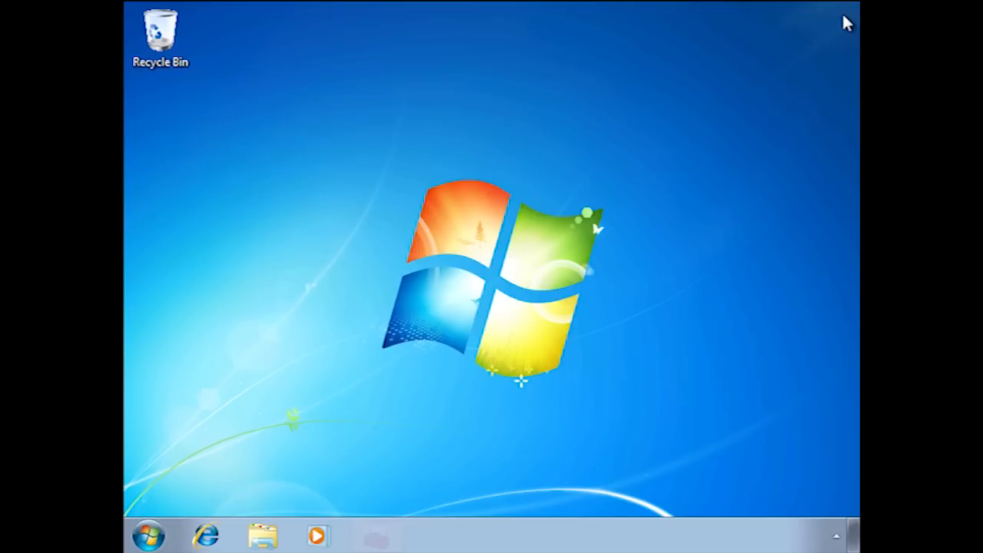
{"action": "left_click", "coordinate": [148, 535]}
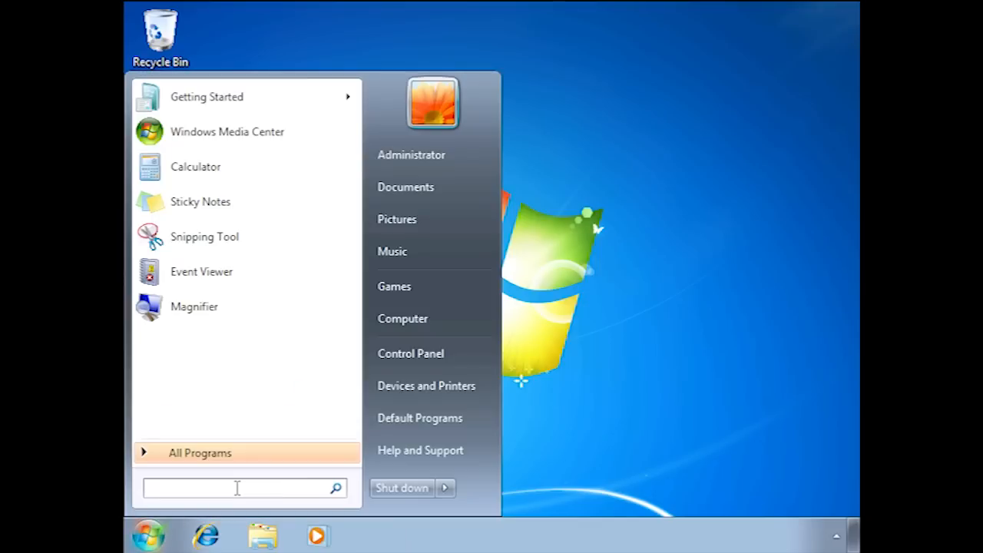
{"action": "type", "text": "gpupdate"}
{"action": "key", "text": "Return"}
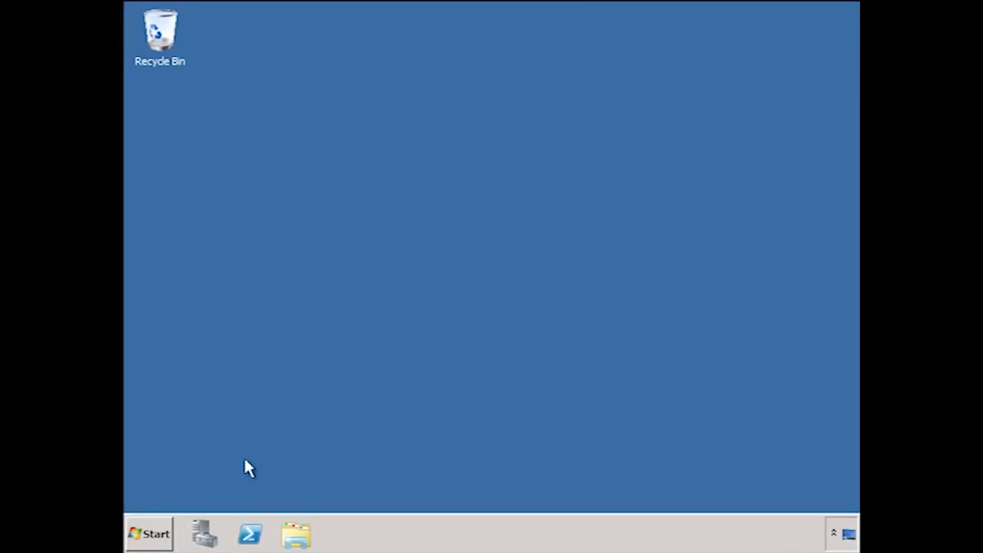
Open the Windows Server Update Services console on the server and show the Unassigned Computers group.
{"action": "key", "text": "super"}
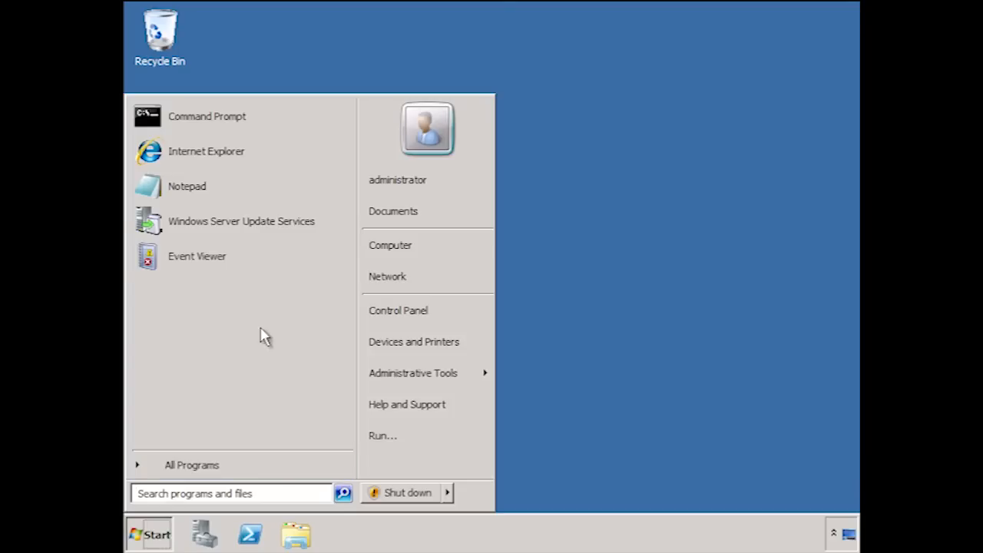
{"action": "left_click", "coordinate": [323, 235]}
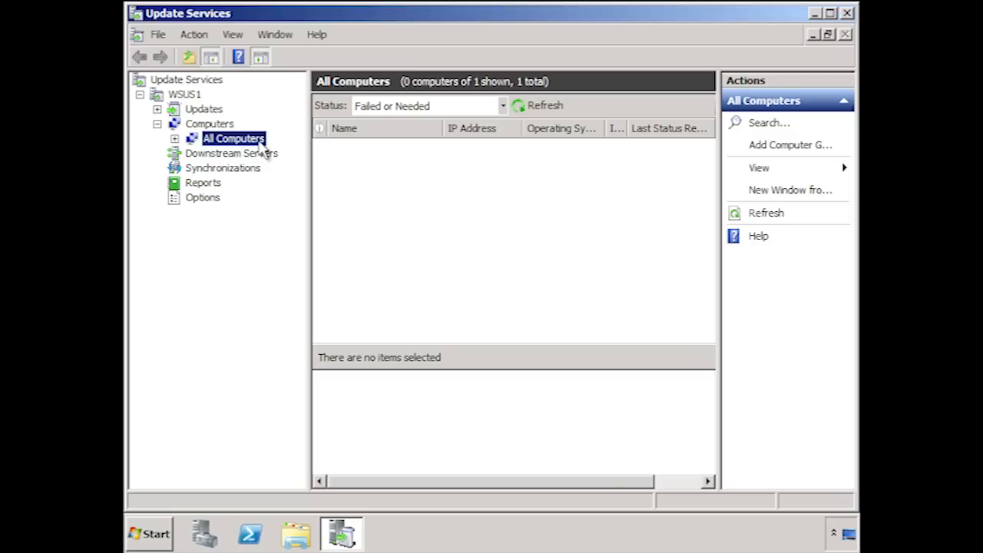
{"action": "left_click", "coordinate": [175, 139]}
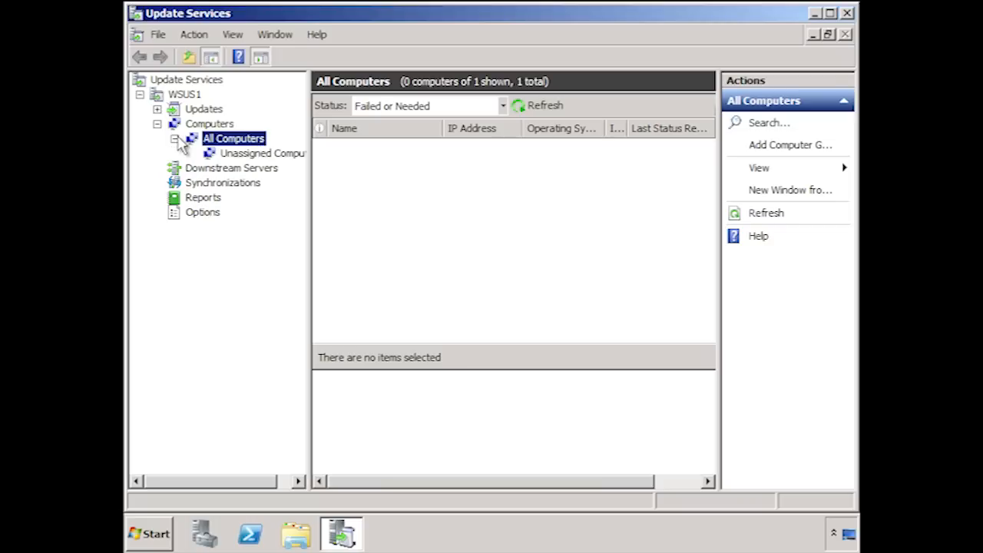
{"action": "left_click", "coordinate": [229, 158]}
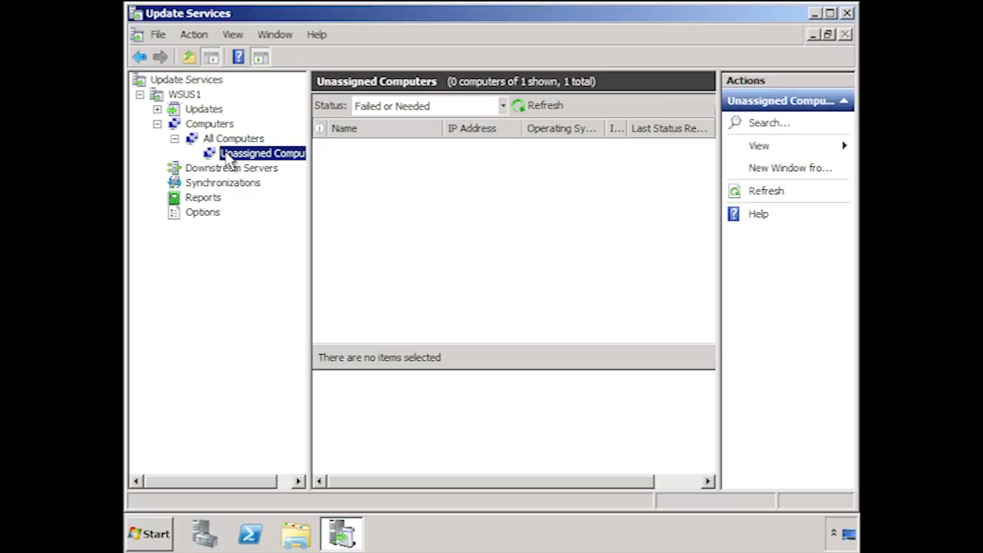
Add a computer group named "trial group" under All Computers.
{"action": "right_click", "coordinate": [255, 139]}
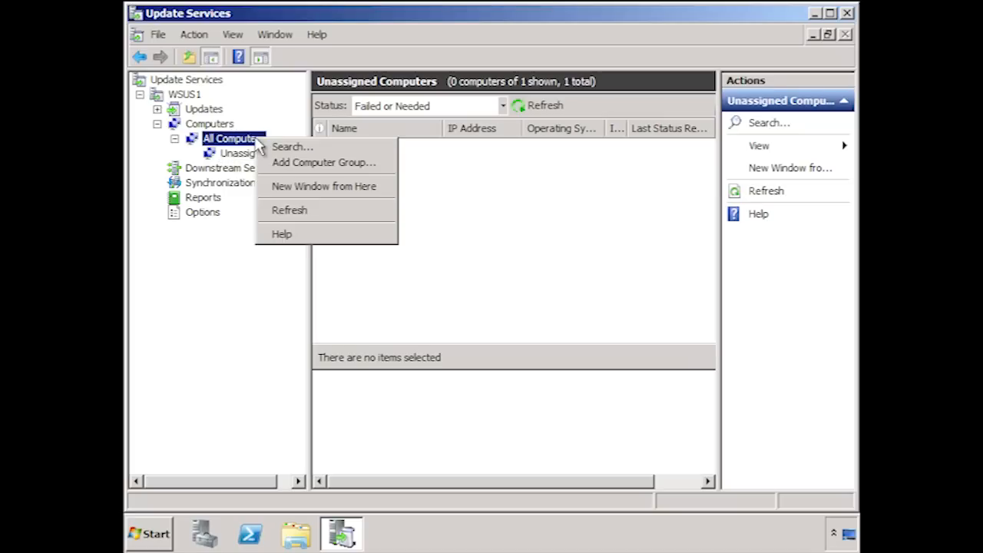
{"action": "left_click", "coordinate": [379, 172]}
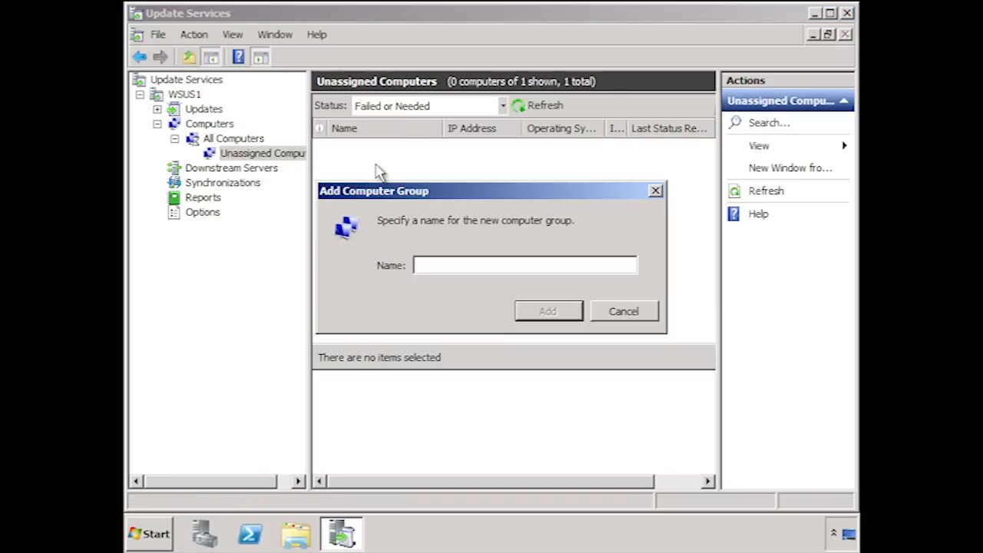
{"action": "type", "text": "trial group"}
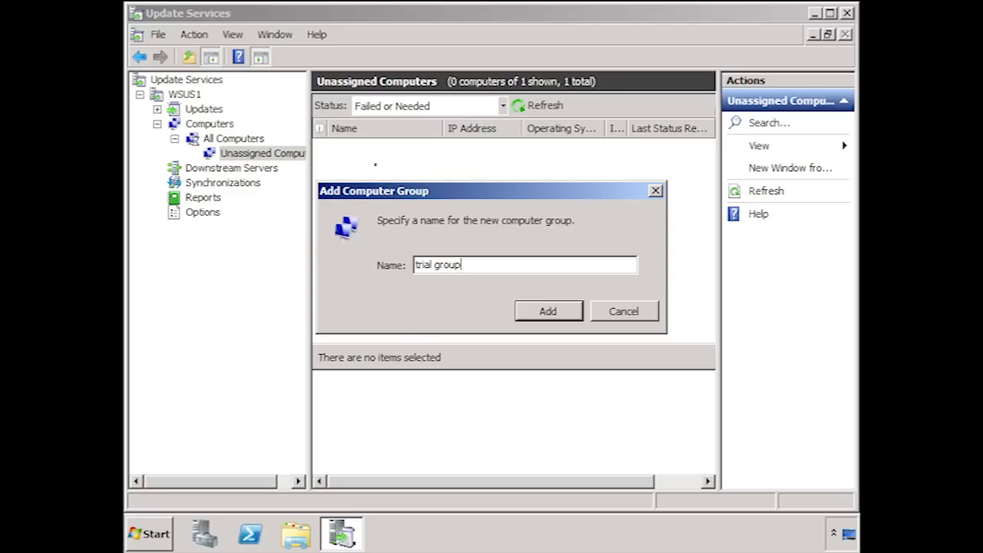
{"action": "left_click", "coordinate": [578, 319]}
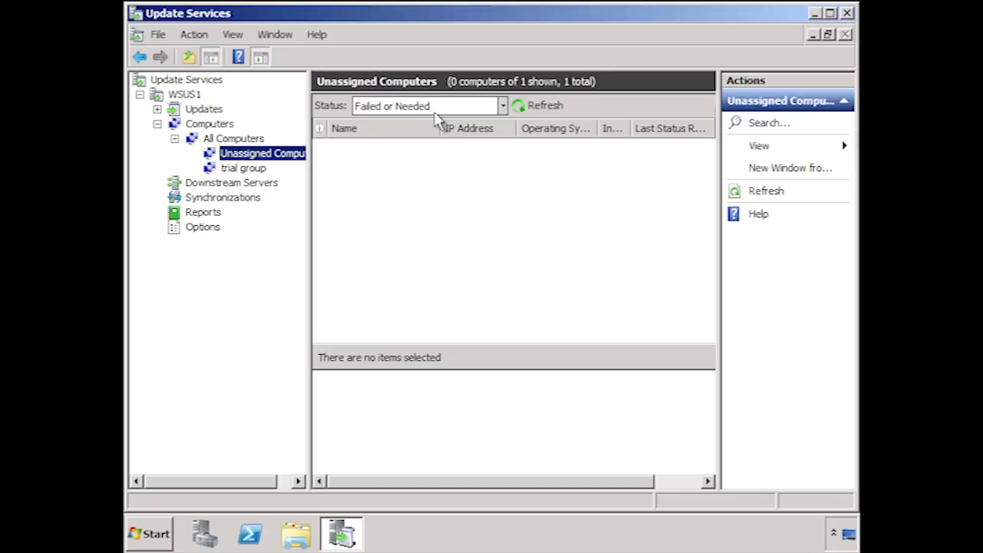
Set the status filter of the Unassigned Computers list to Any and refresh the list.
{"action": "left_click", "coordinate": [504, 109]}
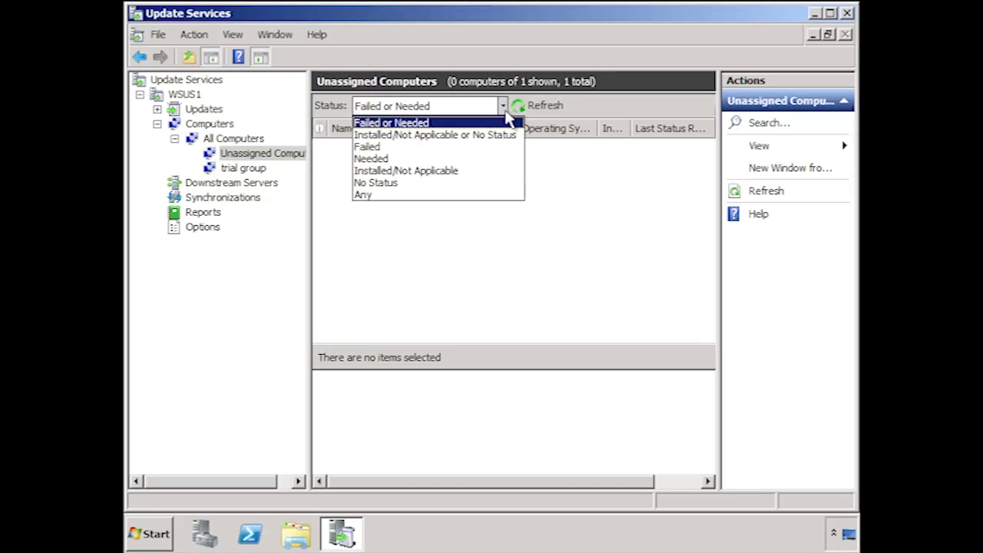
{"action": "left_click", "coordinate": [445, 195]}
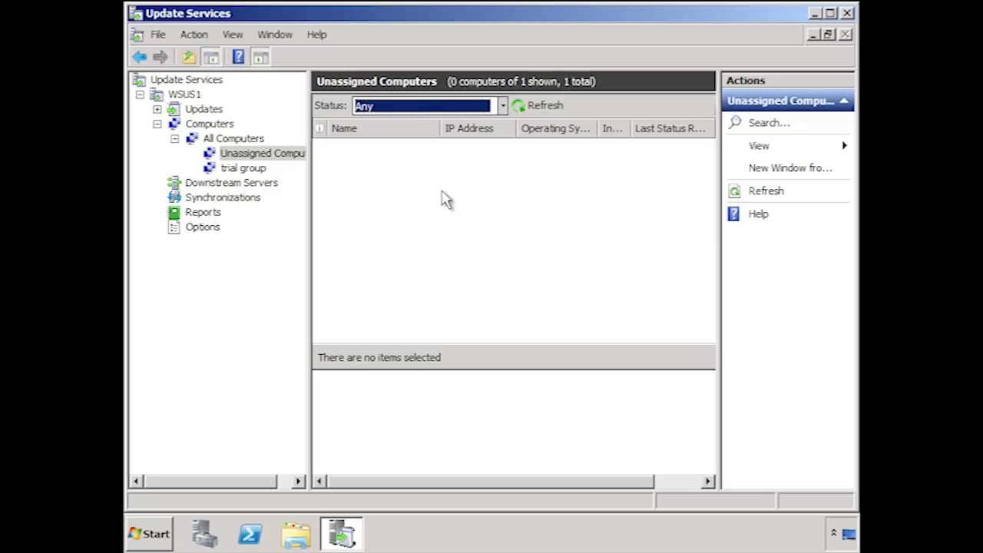
{"action": "left_click", "coordinate": [538, 107]}
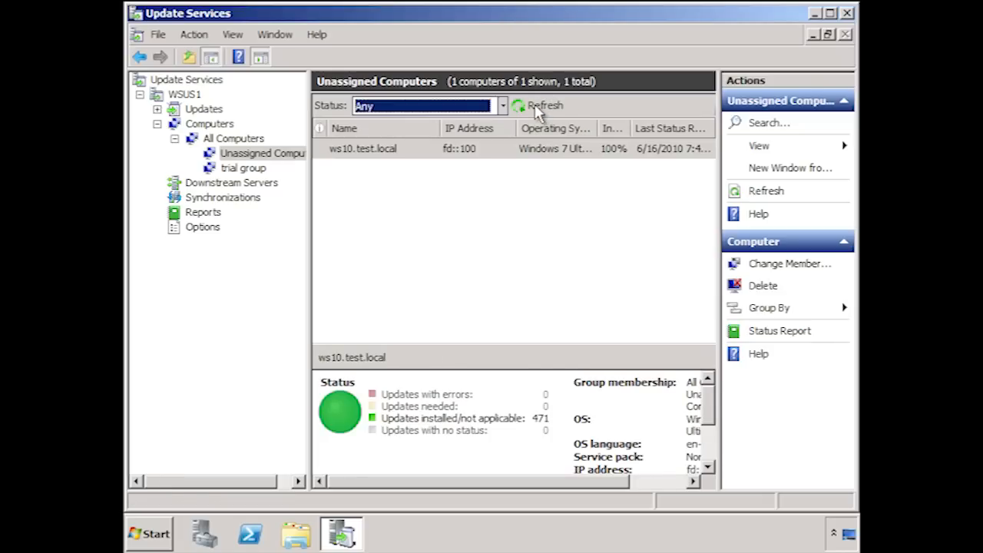
Change the group membership of ws10.test.local so that it belongs to trial group.
{"action": "right_click", "coordinate": [472, 154]}
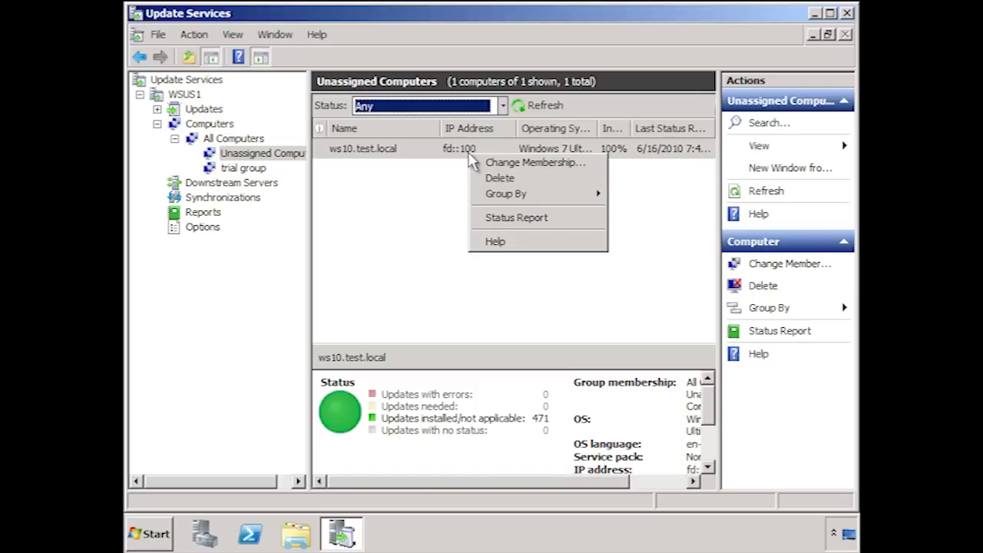
{"action": "left_click", "coordinate": [588, 170]}
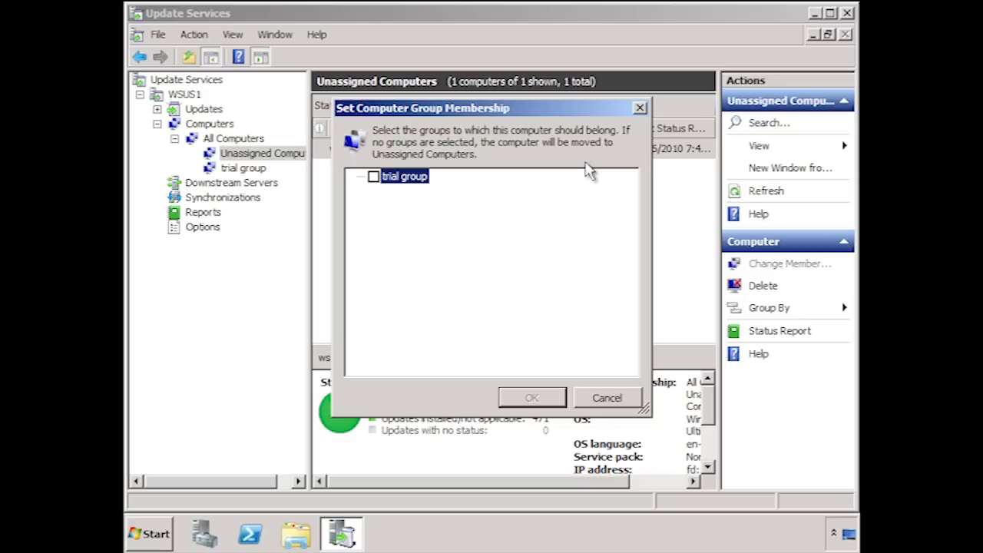
{"action": "left_click", "coordinate": [374, 177]}
{"action": "left_click", "coordinate": [545, 401]}
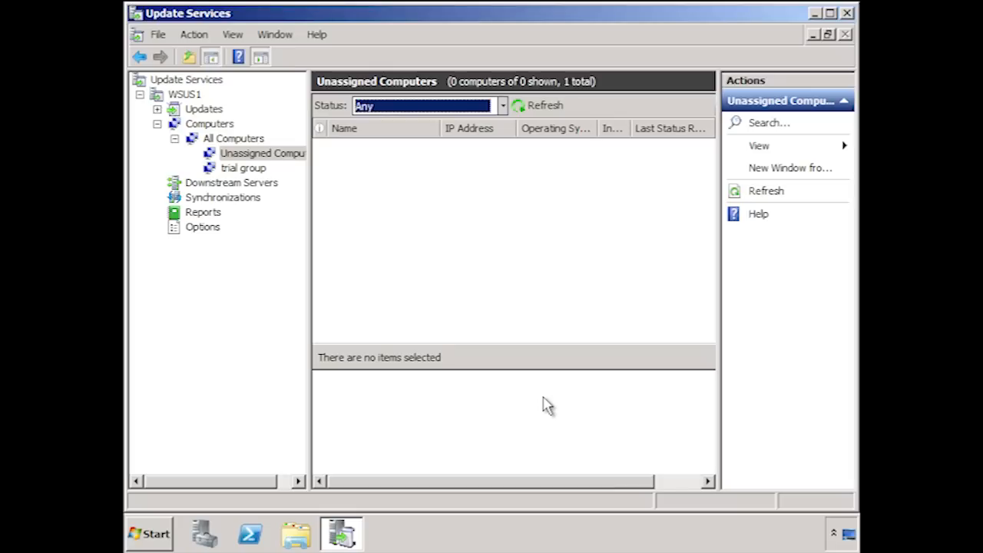
Start a new automatic approval rule with conditions for specific update classification and specific product.
{"action": "left_click", "coordinate": [203, 229]}
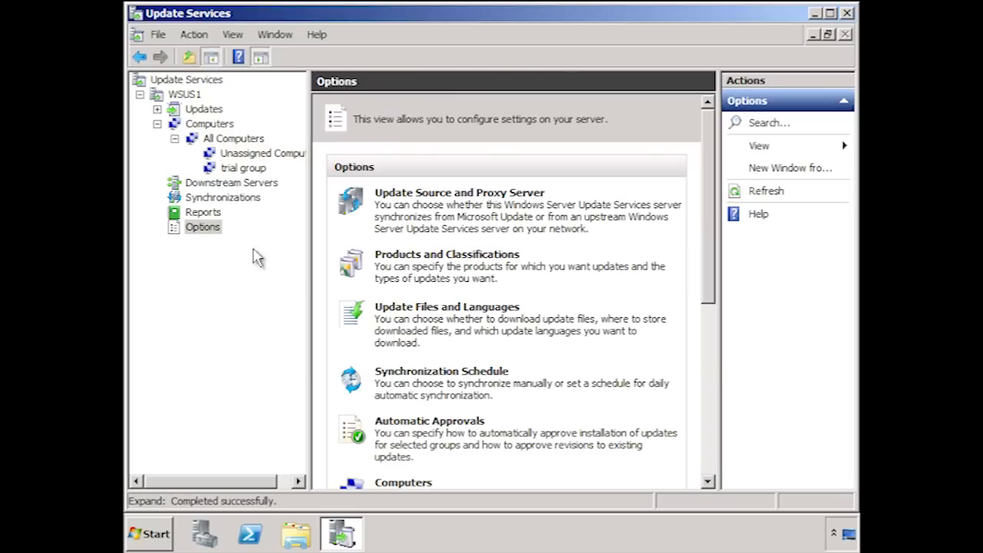
{"action": "left_click", "coordinate": [466, 434]}
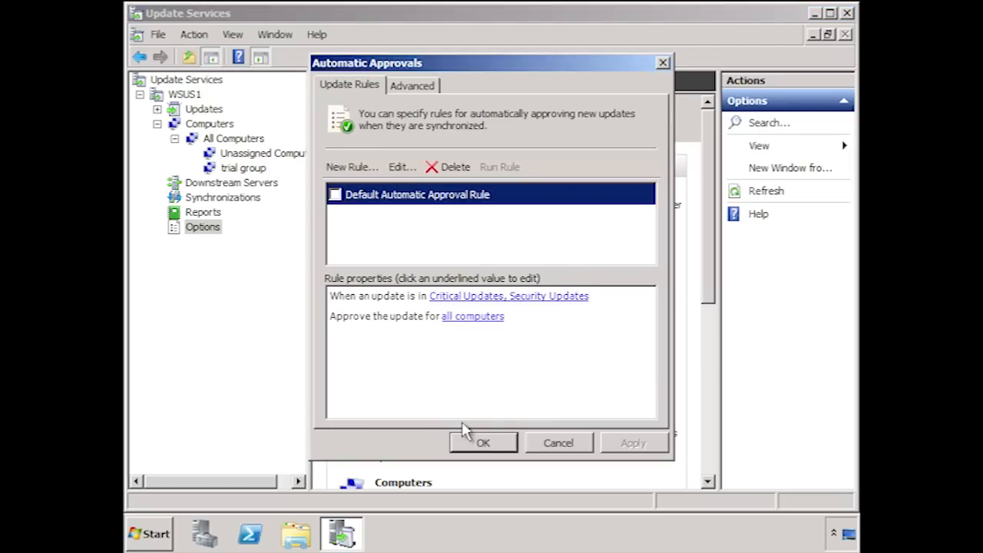
{"action": "left_click", "coordinate": [368, 169]}
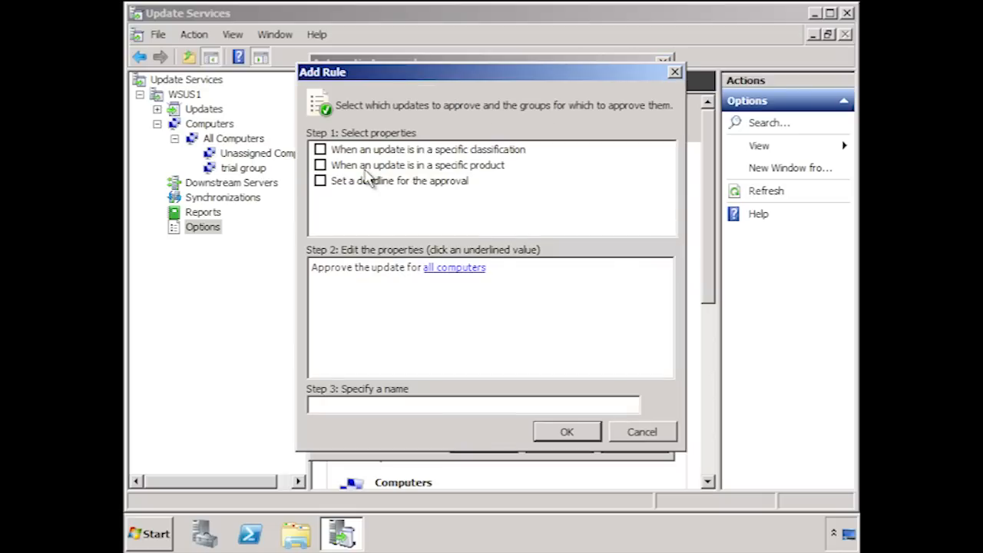
{"action": "left_click", "coordinate": [320, 150]}
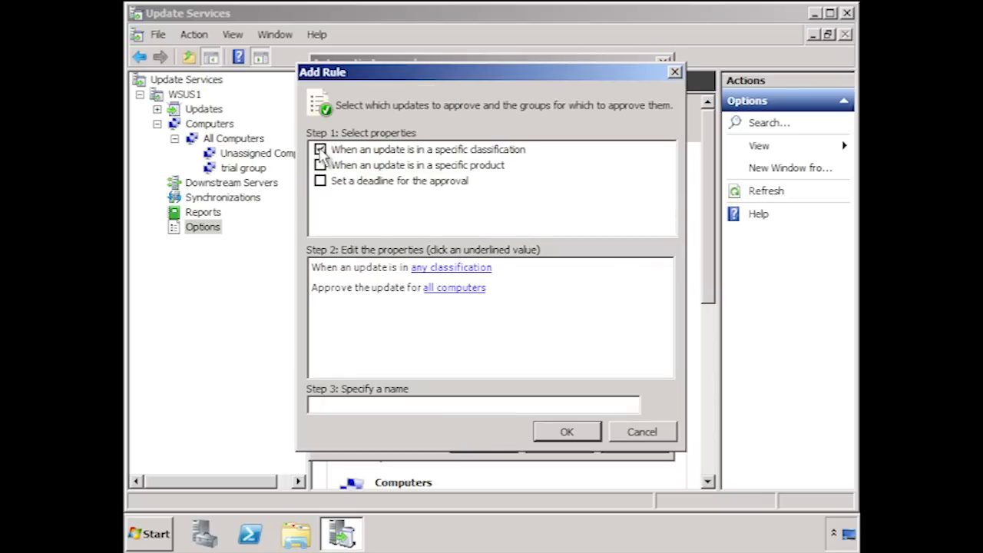
{"action": "left_click", "coordinate": [321, 164]}
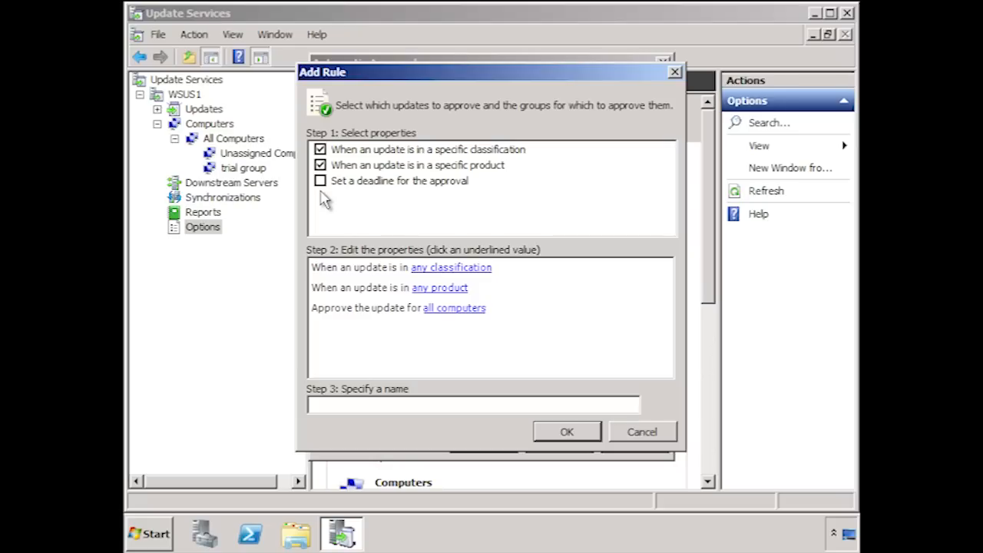
Review the classifications and products available for the new rule, leaving both selections unchanged.
{"action": "left_click", "coordinate": [467, 268]}
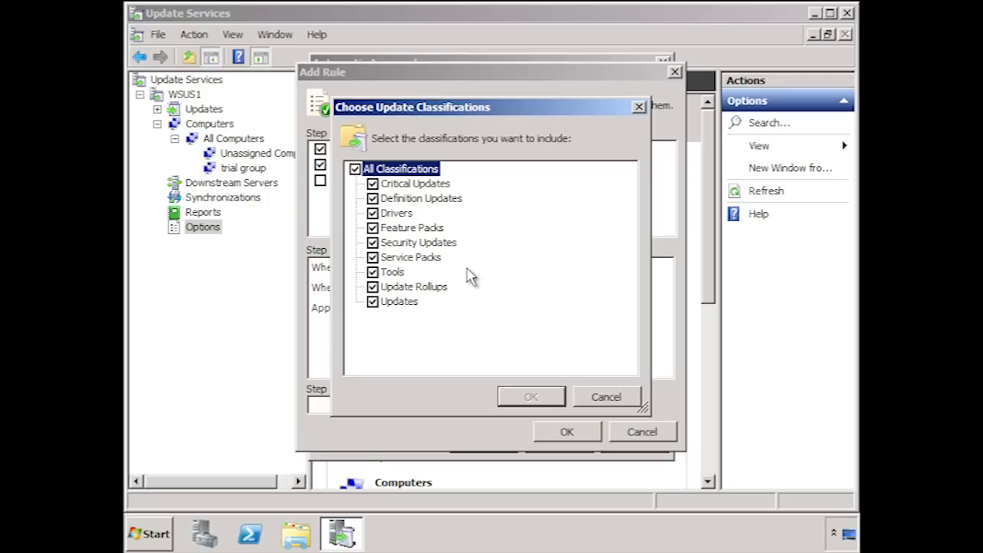
{"action": "left_click", "coordinate": [595, 395]}
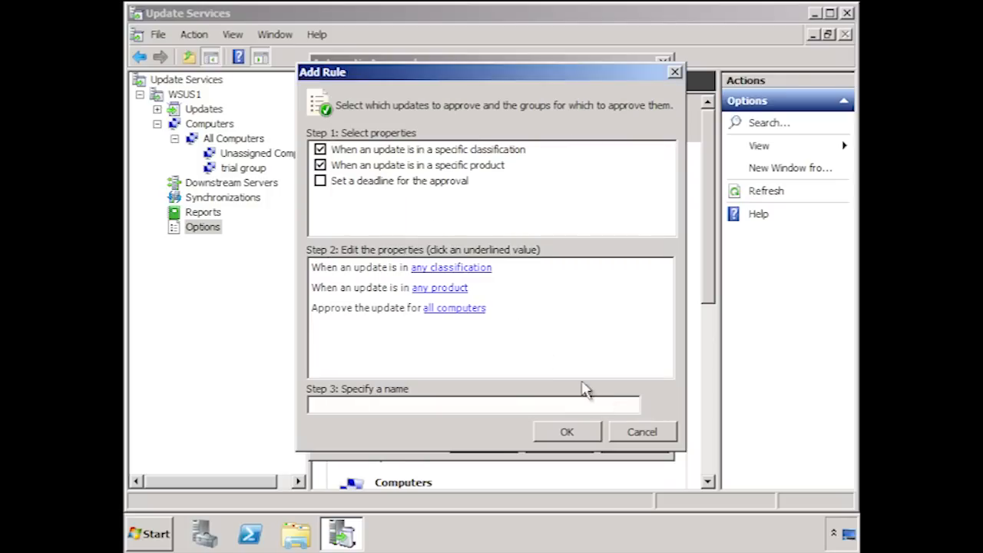
{"action": "left_click", "coordinate": [461, 289]}
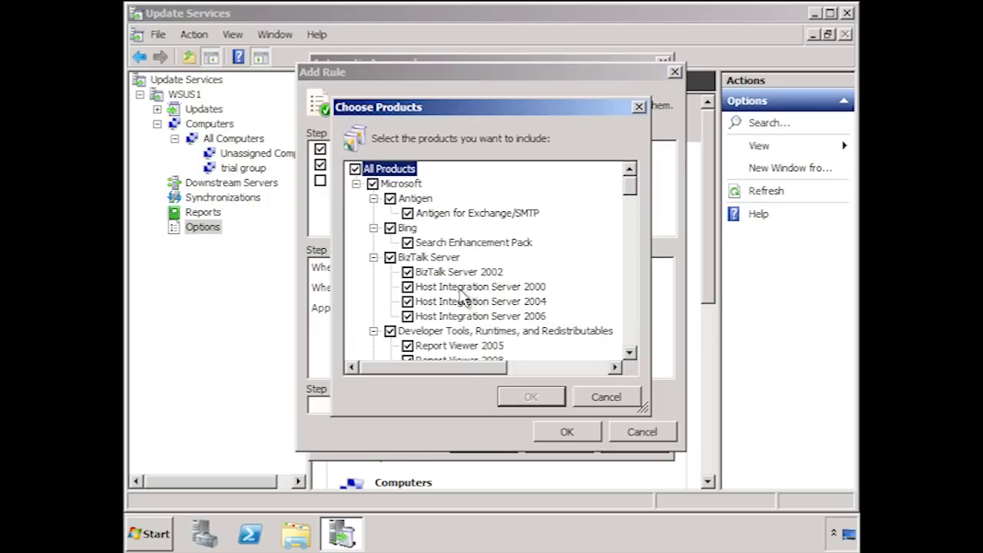
{"action": "left_click", "coordinate": [596, 397]}
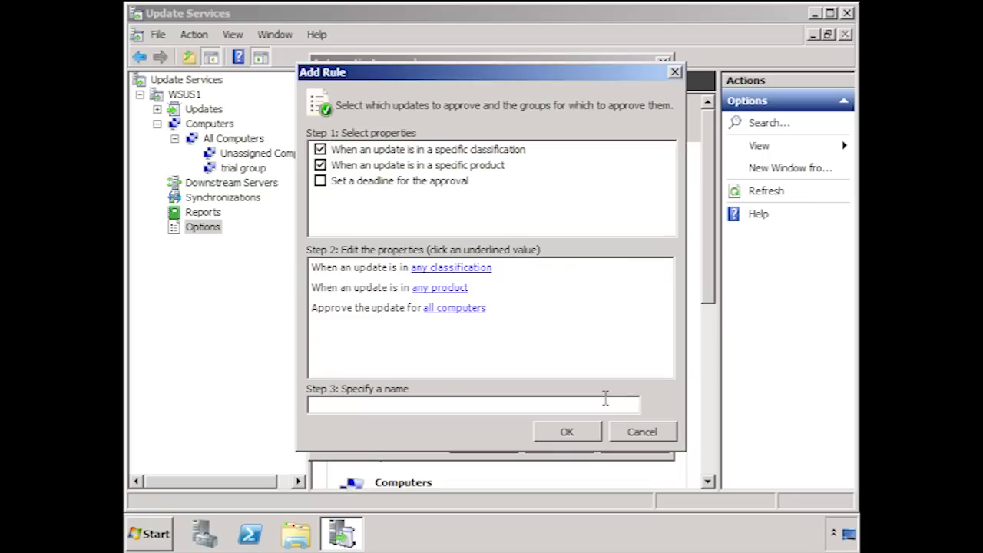
Limit the new rule's approval to trial group instead of all computers.
{"action": "left_click", "coordinate": [446, 309]}
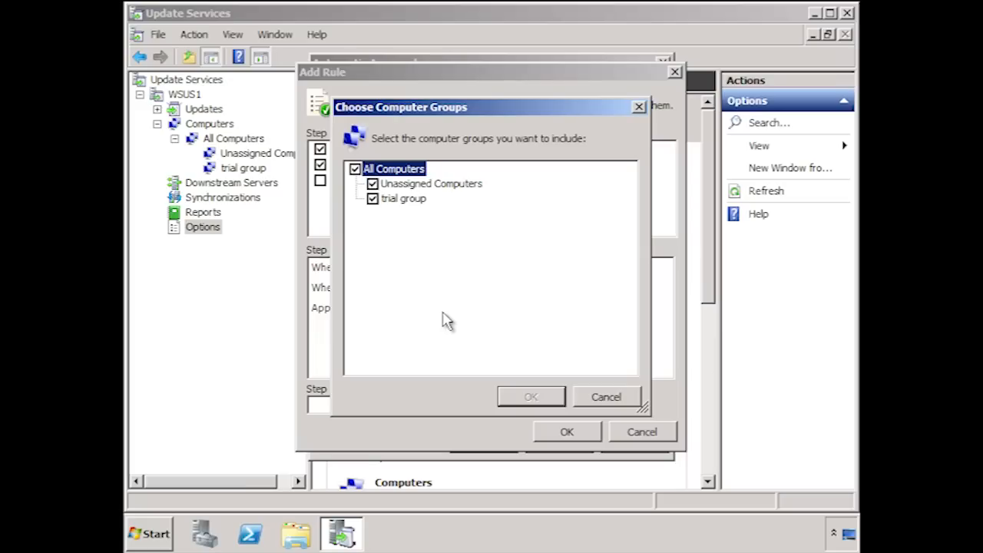
{"action": "left_click", "coordinate": [355, 168]}
{"action": "left_click", "coordinate": [373, 198]}
{"action": "left_click", "coordinate": [531, 397]}
{"action": "left_click", "coordinate": [535, 401]}
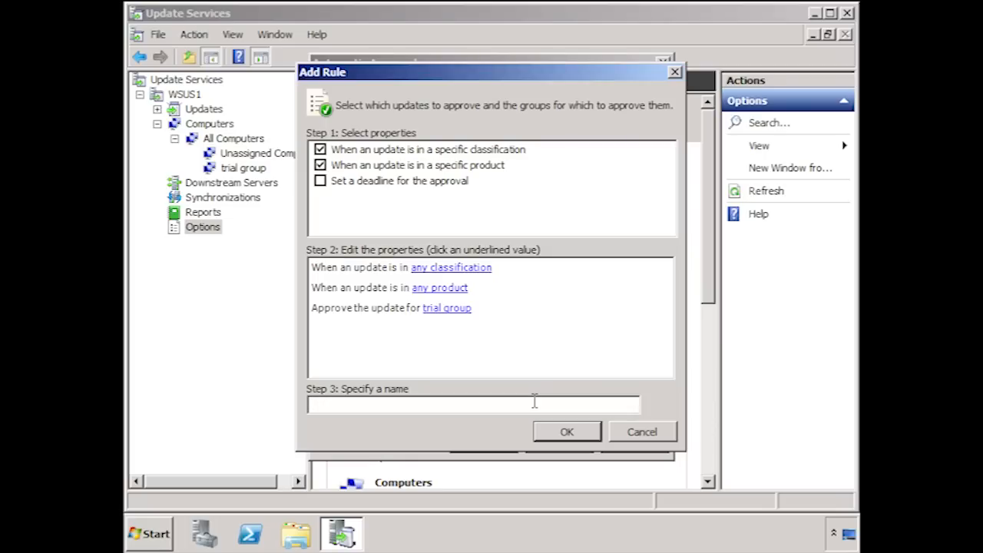
Name the new approval rule "Approval for trail group" and save it along with the automatic approval settings.
{"action": "type", "text": "Approval for trail group"}
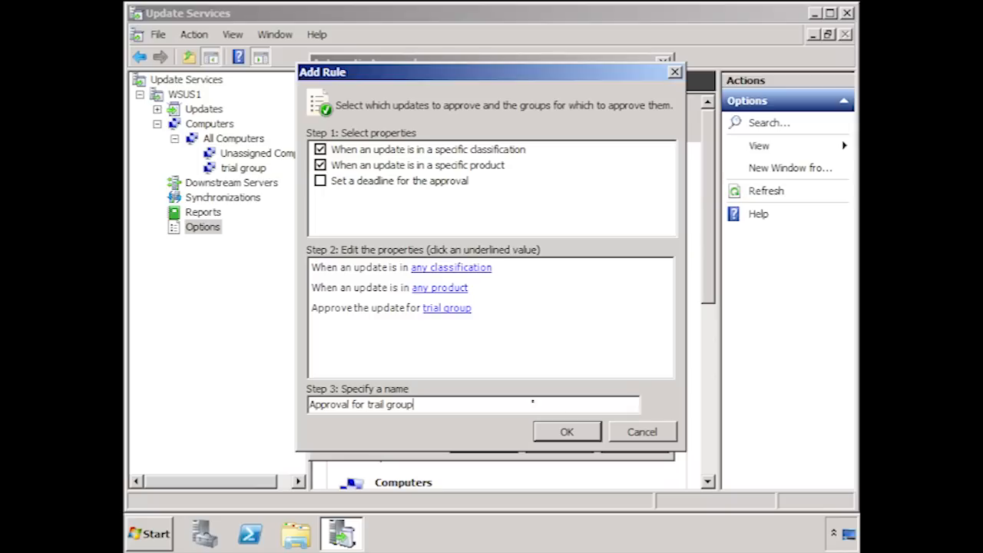
{"action": "left_click", "coordinate": [588, 431]}
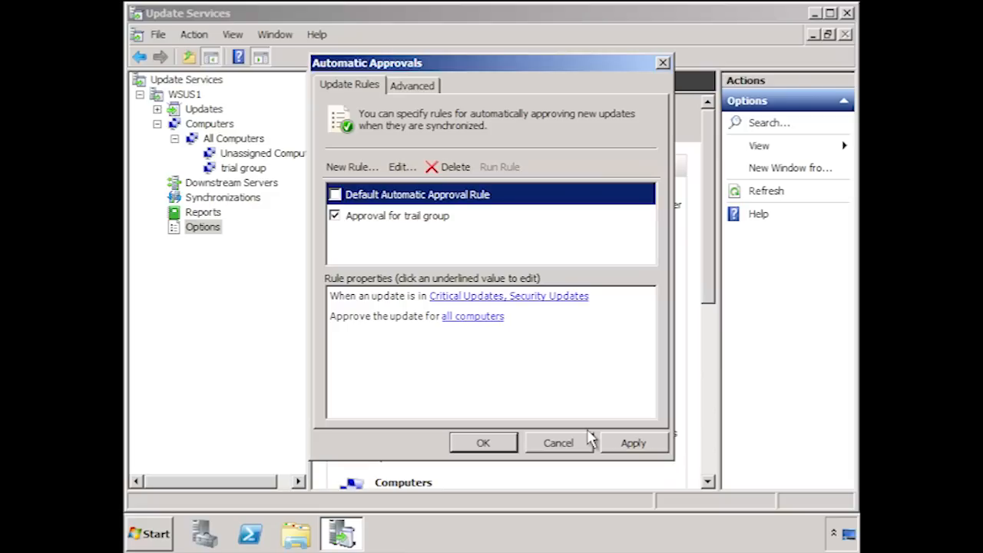
{"action": "left_click", "coordinate": [483, 444]}
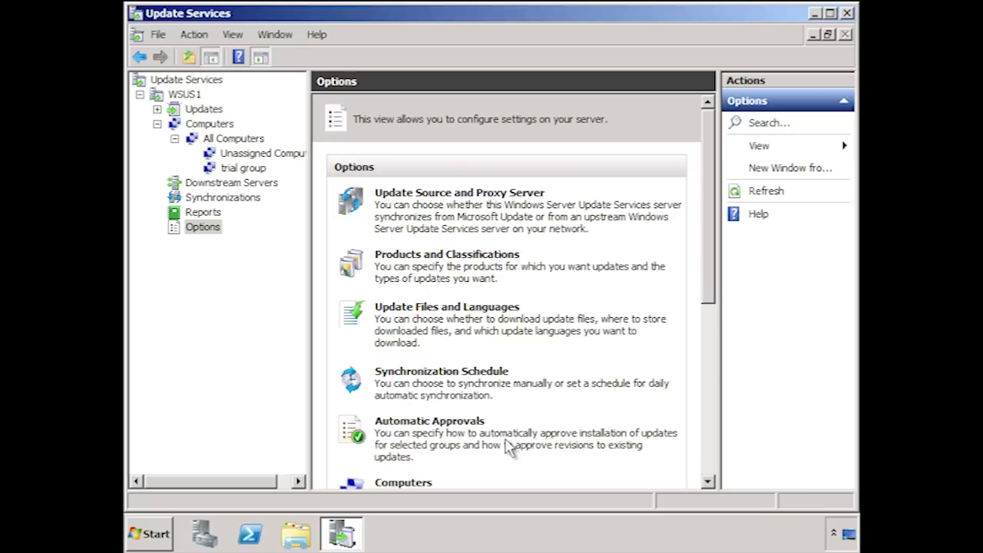
Set the server's Computers option to assign computers to groups using Group Policy or registry settings.
{"action": "left_click", "coordinate": [711, 357]}
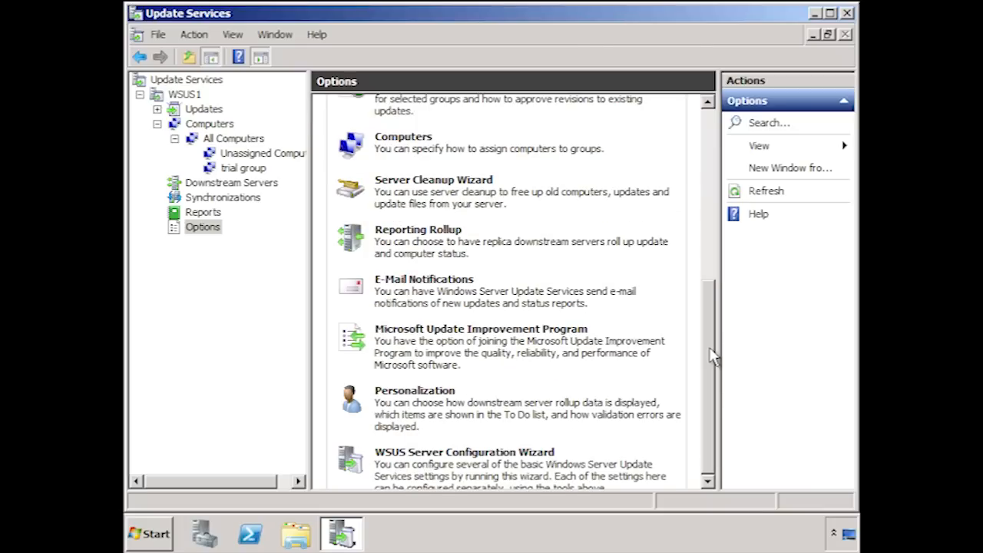
{"action": "left_click", "coordinate": [425, 140]}
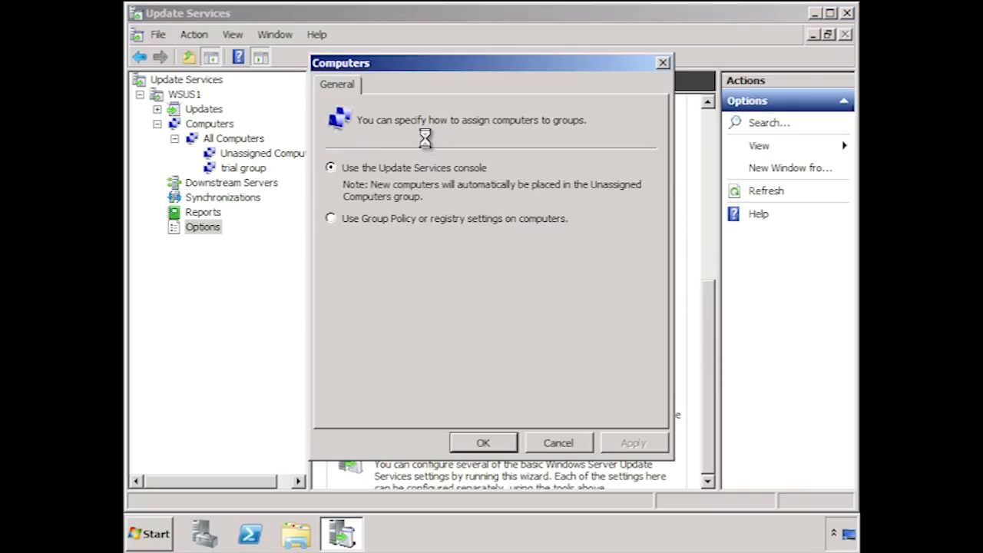
{"action": "left_click", "coordinate": [331, 219]}
{"action": "left_click", "coordinate": [489, 449]}
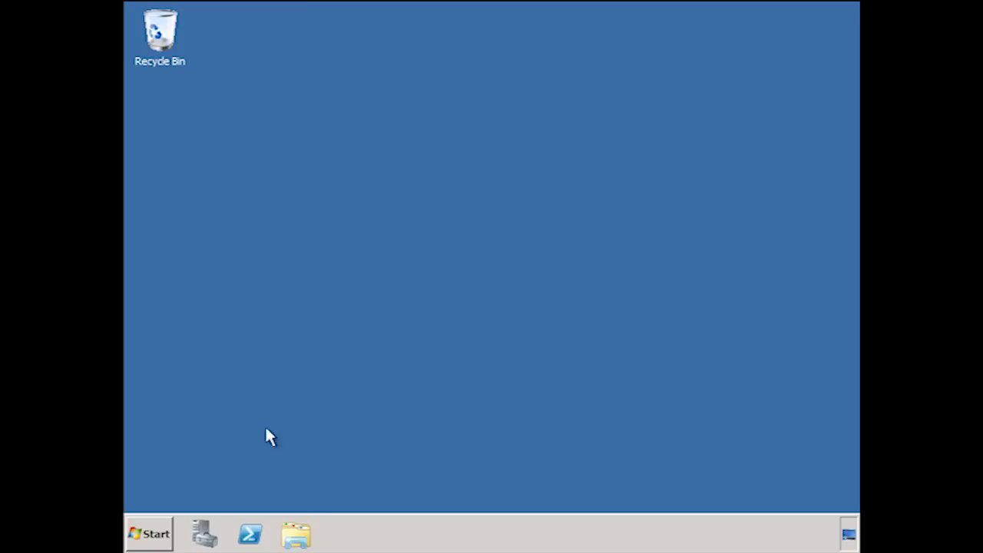
Open Group Policy Management on the domain controller and select the Servers organizational unit under test.local.
{"action": "left_click", "coordinate": [151, 534]}
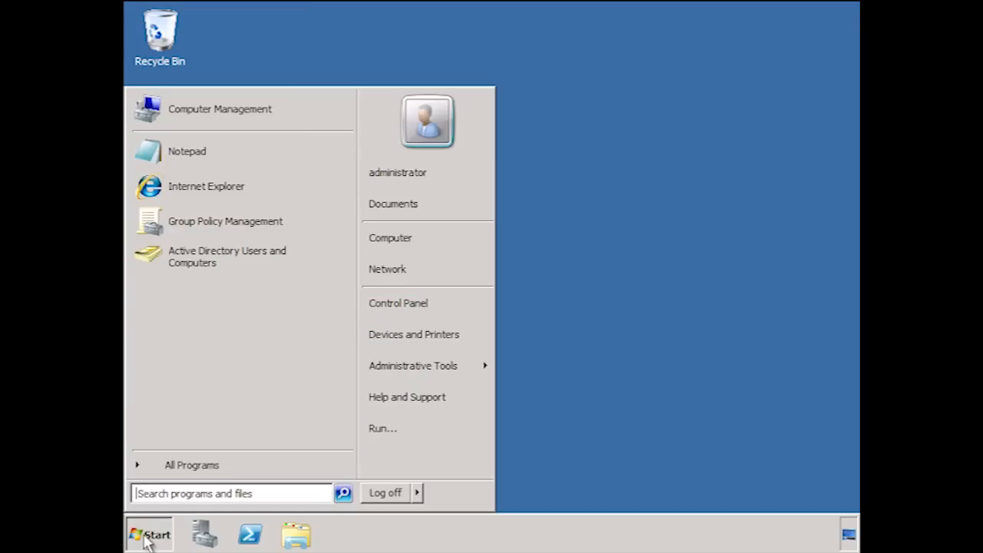
{"action": "left_click", "coordinate": [299, 231]}
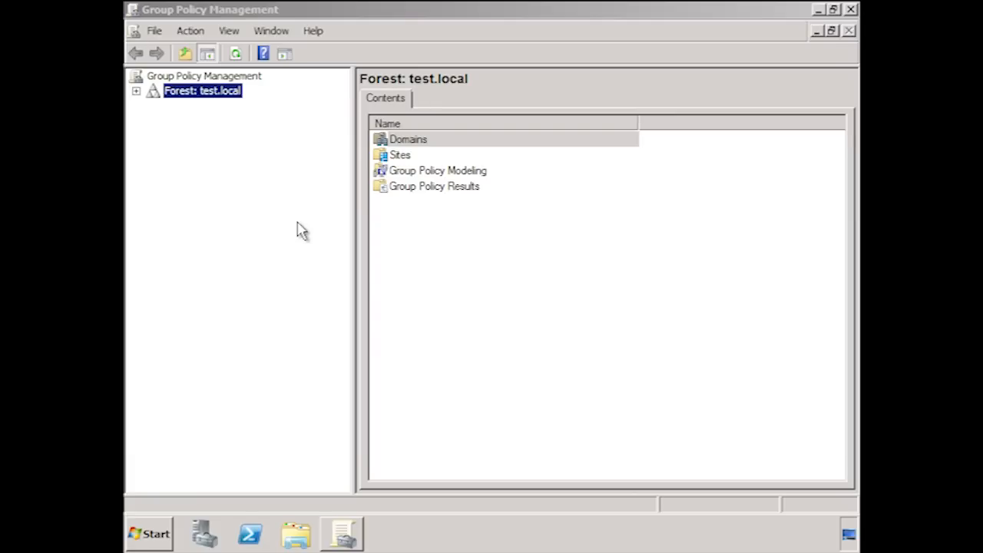
{"action": "left_click", "coordinate": [136, 90]}
{"action": "left_click", "coordinate": [153, 106]}
{"action": "left_click", "coordinate": [171, 121]}
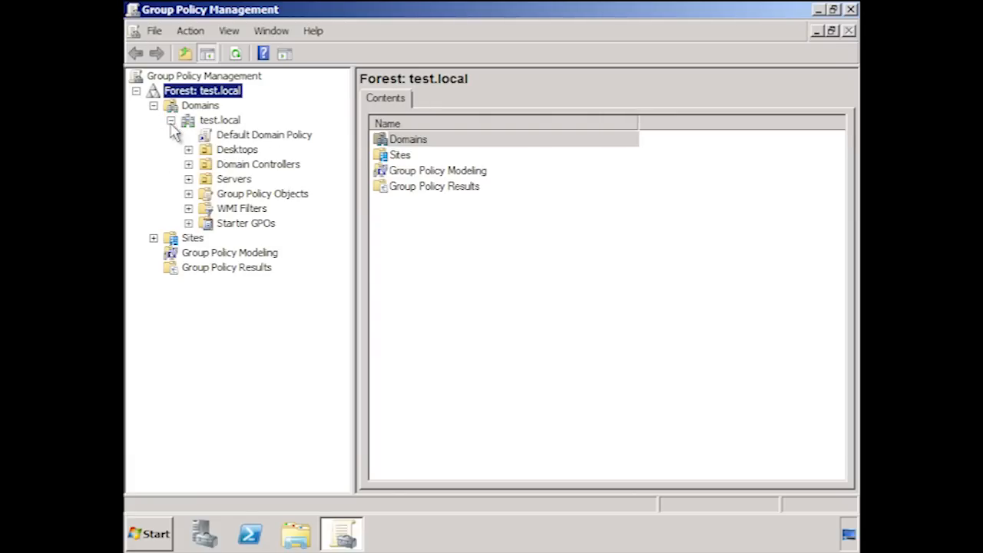
{"action": "left_click", "coordinate": [225, 181]}
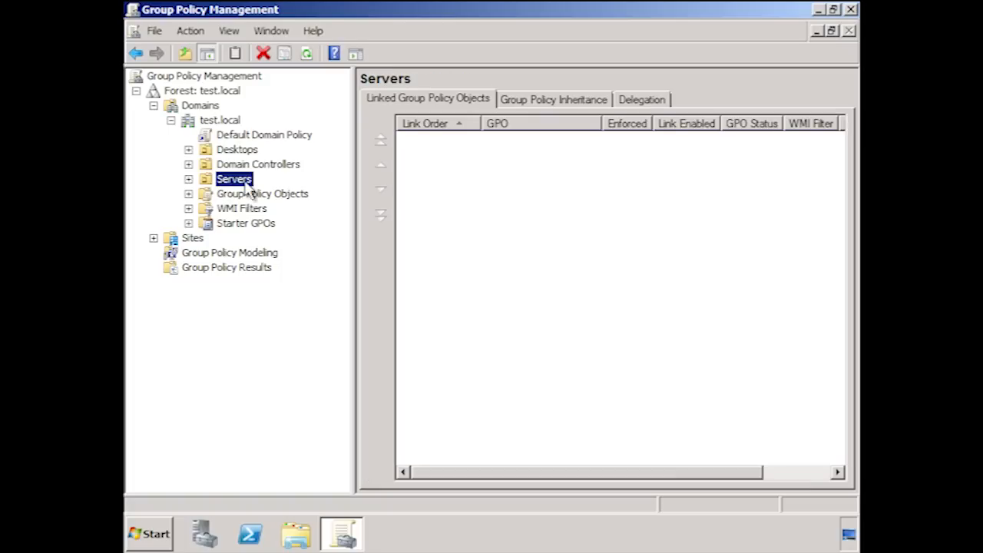
Create a GPO named "Windows Update Servers GPO" and link it to the Servers organizational unit.
{"action": "right_click", "coordinate": [248, 188]}
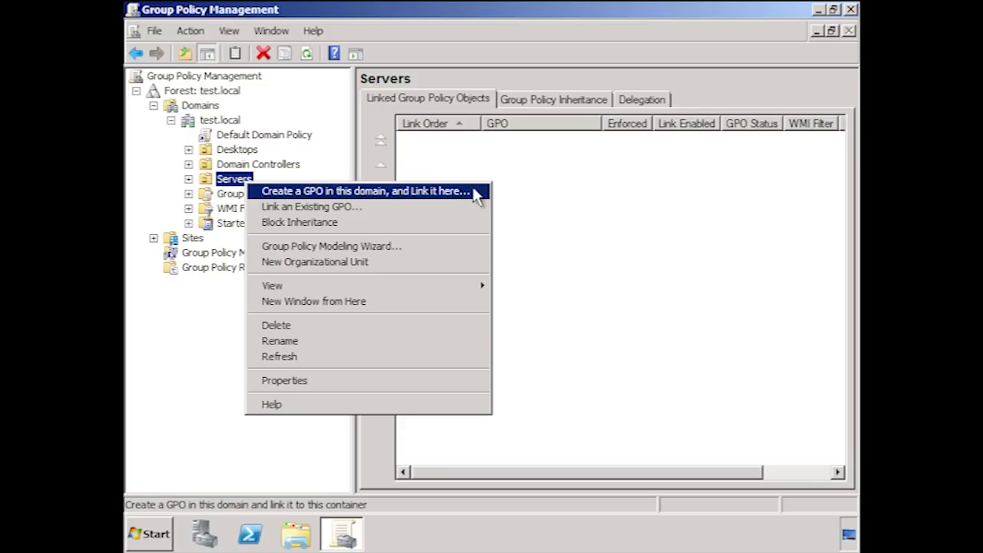
{"action": "left_click", "coordinate": [477, 192]}
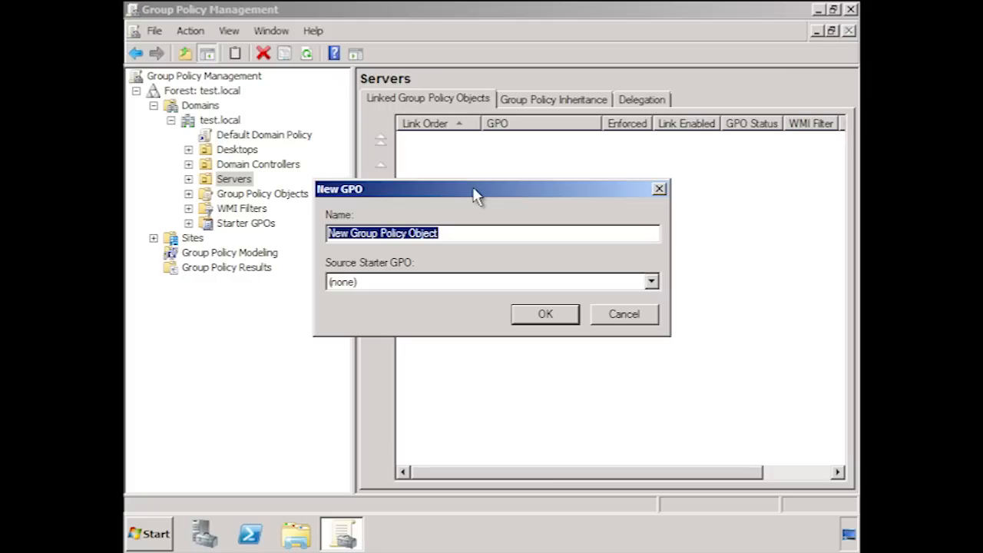
{"action": "type", "text": "Windo"}
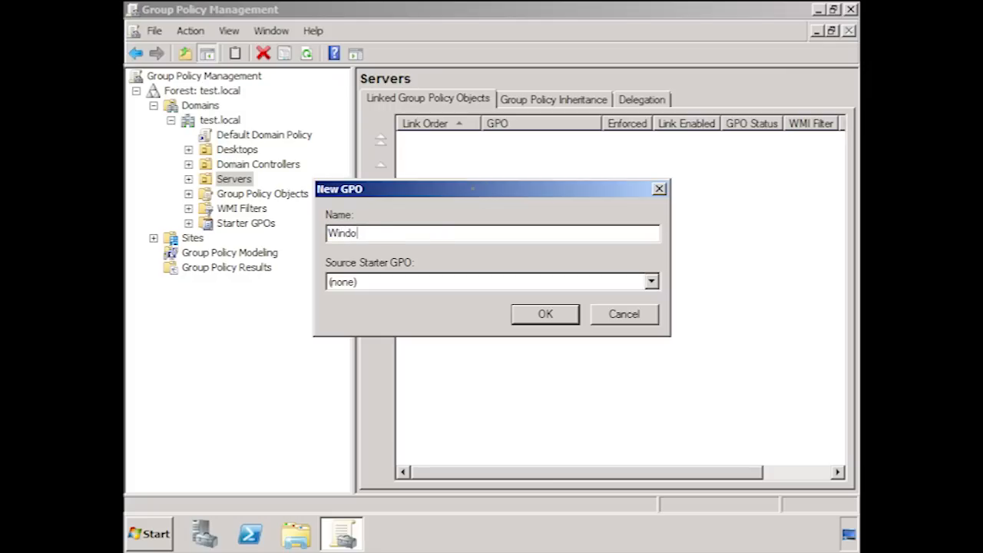
{"action": "type", "text": "ws Update Servers GPO"}
{"action": "key", "text": "Tab"}
{"action": "key", "text": "Tab"}
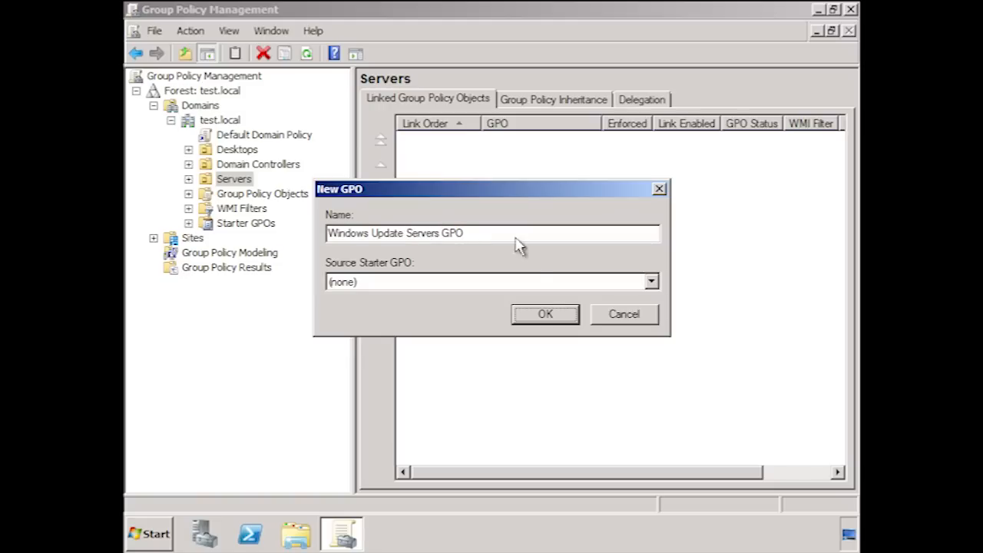
{"action": "left_click", "coordinate": [566, 316]}
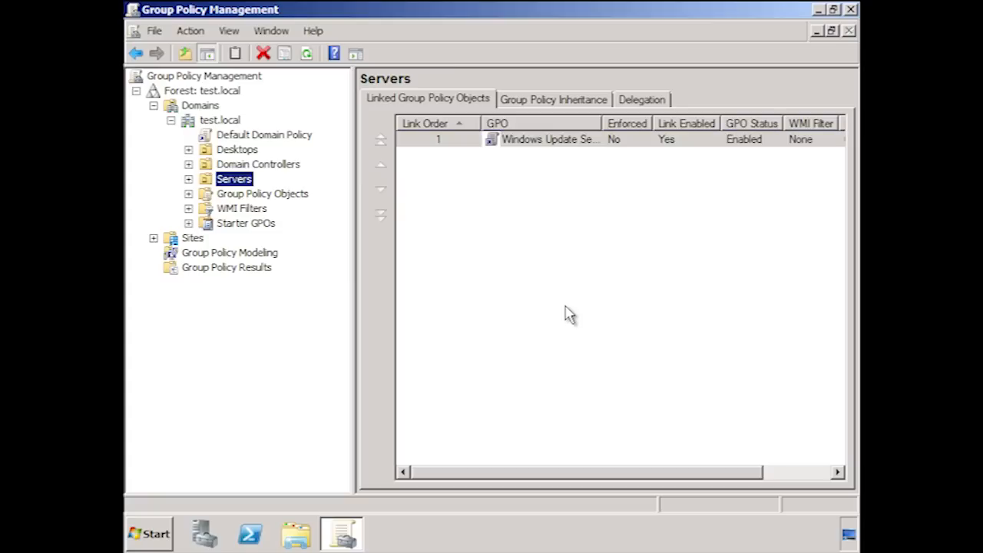
Open the new GPO for editing and show the computer policy settings for Windows Update in the standard view.
{"action": "right_click", "coordinate": [554, 144]}
{"action": "left_click", "coordinate": [632, 148]}
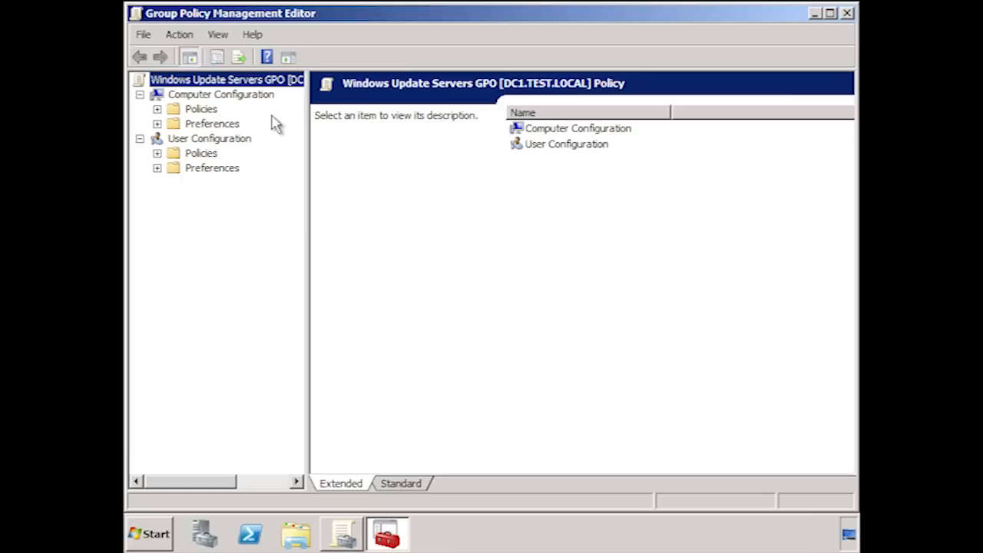
{"action": "left_click", "coordinate": [157, 110]}
{"action": "left_click", "coordinate": [175, 154]}
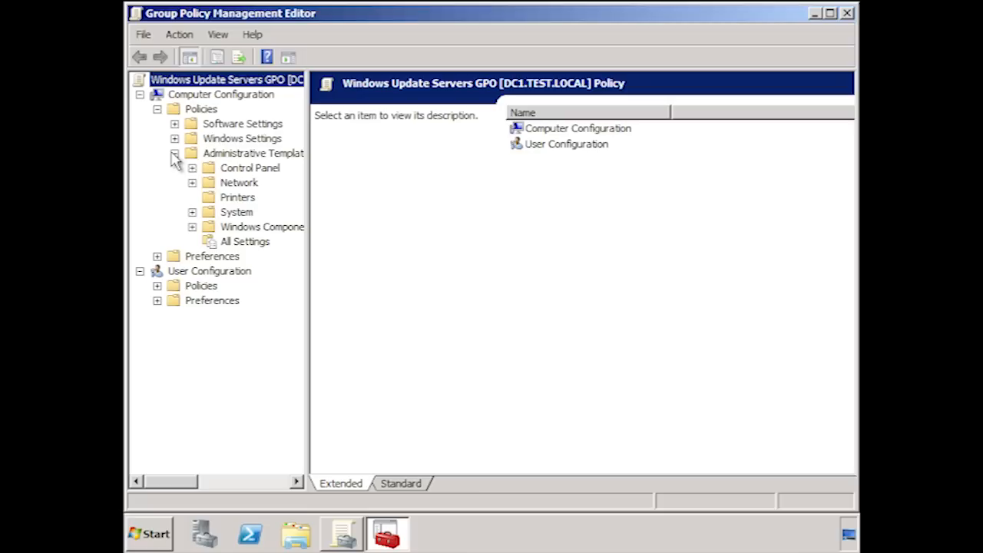
{"action": "left_click", "coordinate": [192, 226]}
{"action": "left_click_drag", "start_coordinate": [309, 219], "coordinate": [410, 230]}
{"action": "scroll", "coordinate": [410, 281], "scroll_direction": "down", "scroll_amount": 10}
{"action": "left_click", "coordinate": [286, 389]}
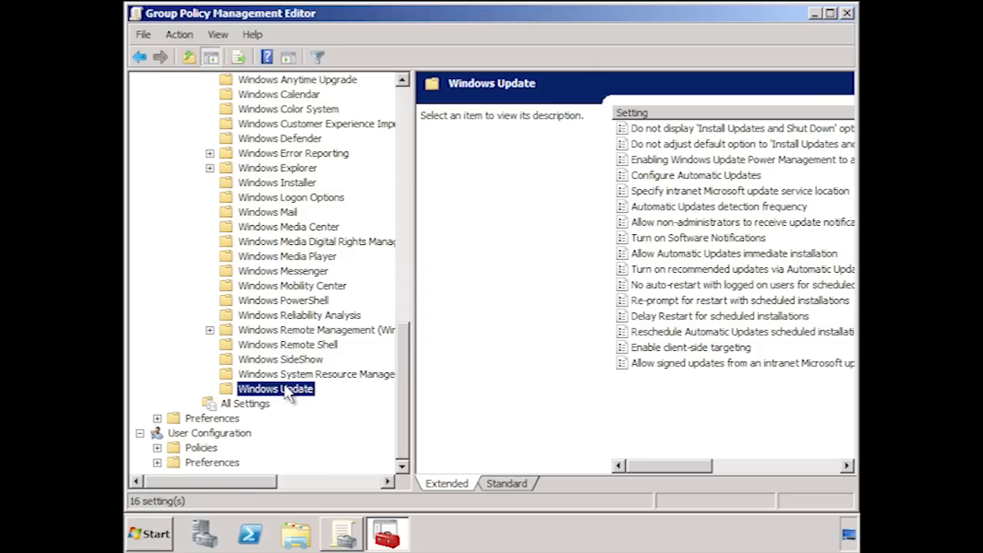
{"action": "left_click", "coordinate": [514, 484]}
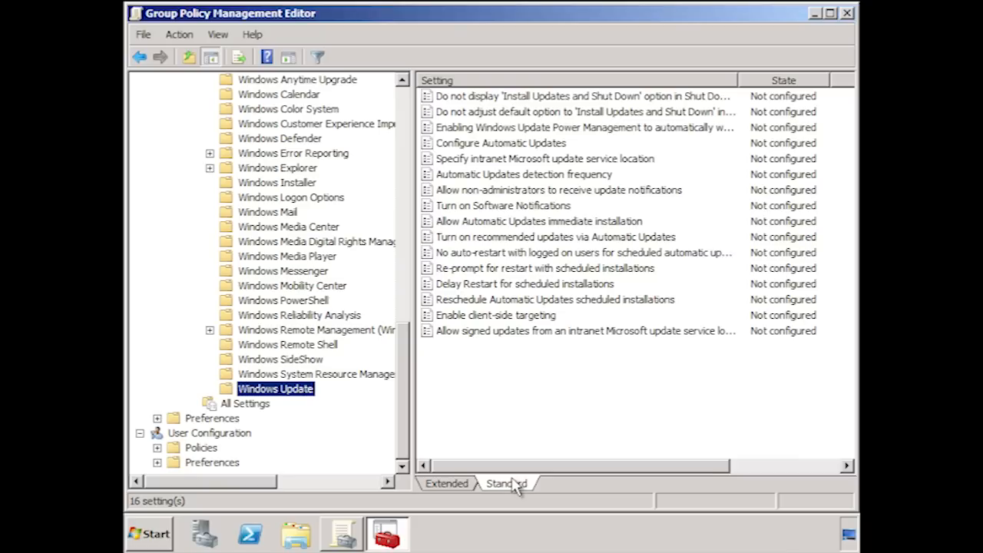
Enable client-side targeting in the policy with "Servers" as the target group name.
{"action": "left_click", "coordinate": [453, 317]}
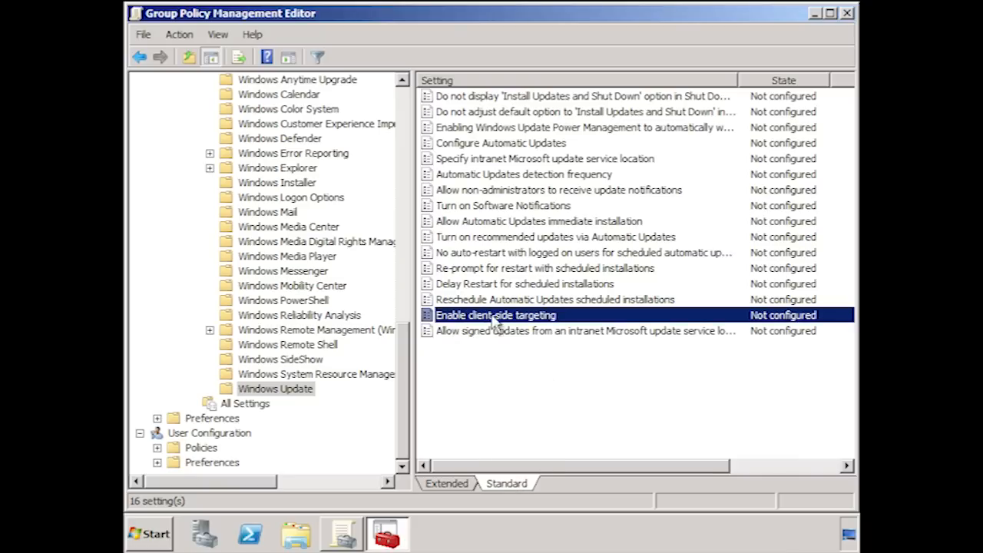
{"action": "double_click", "coordinate": [569, 317]}
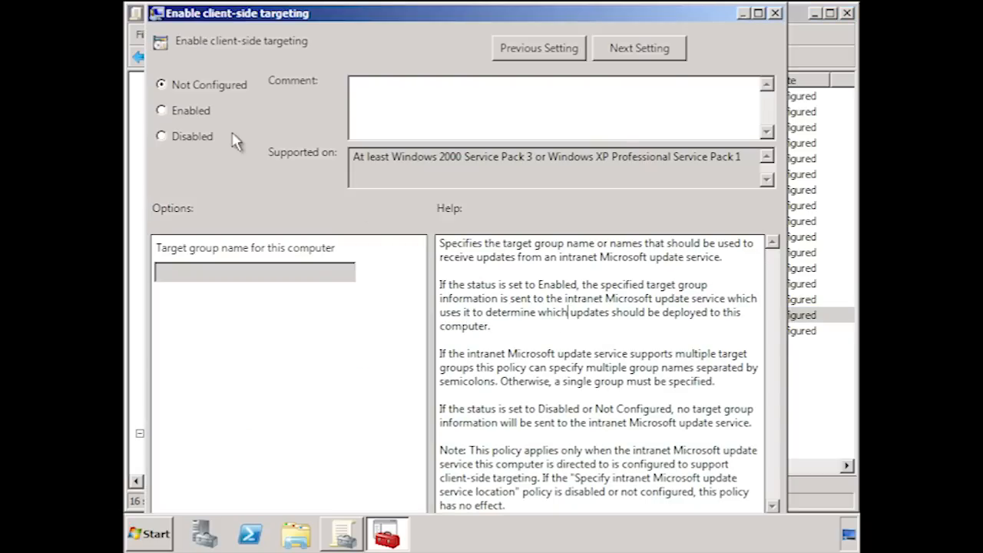
{"action": "left_click", "coordinate": [185, 113]}
{"action": "left_click", "coordinate": [244, 269]}
{"action": "type", "text": "Servers"}
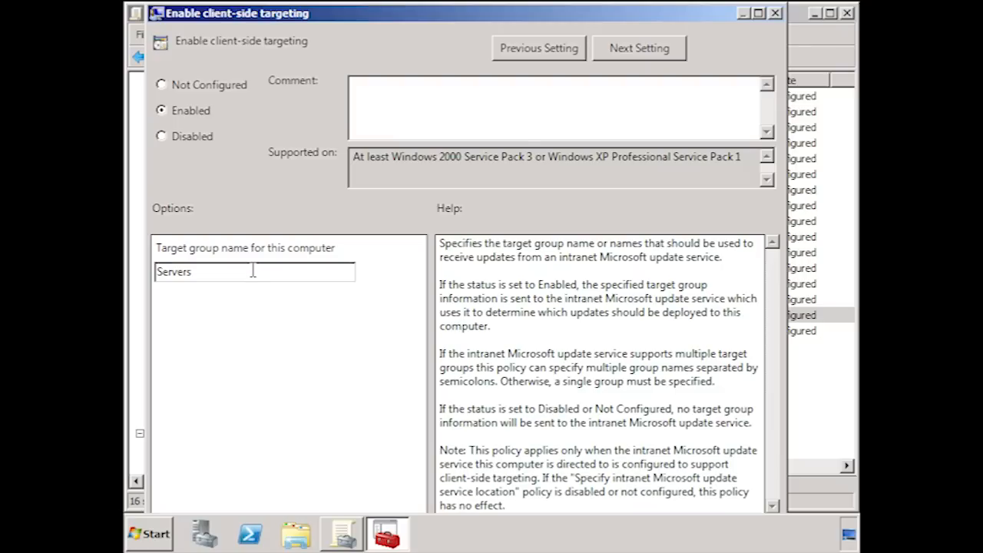
{"action": "key", "text": "Return"}
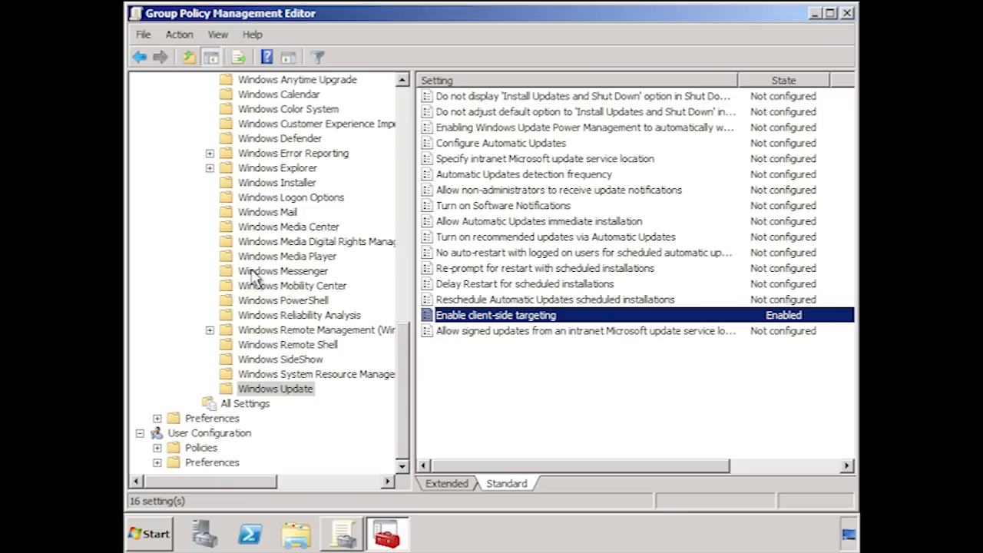
{"action": "double_click", "coordinate": [604, 159]}
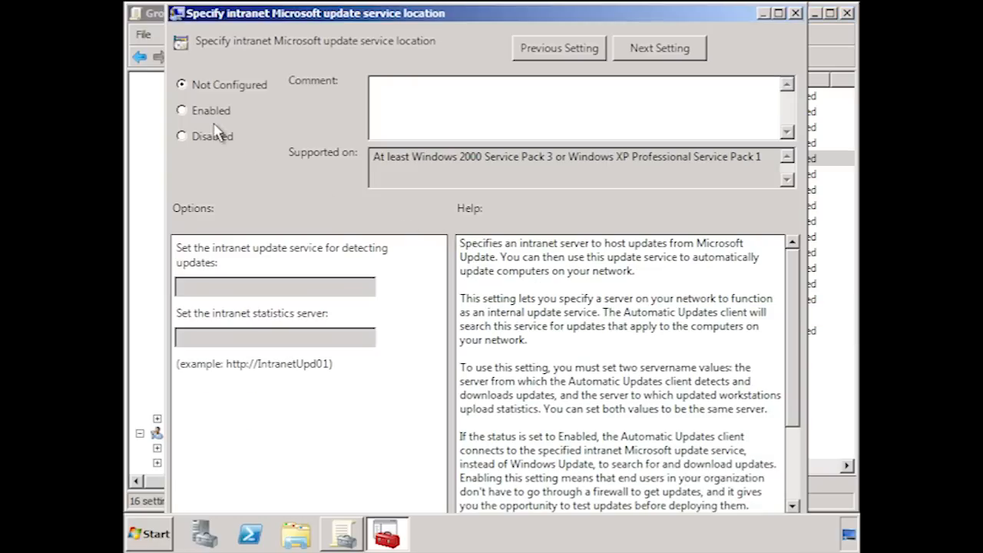
{"action": "left_click", "coordinate": [182, 110]}
{"action": "type", "text": "tp://wsus1"}
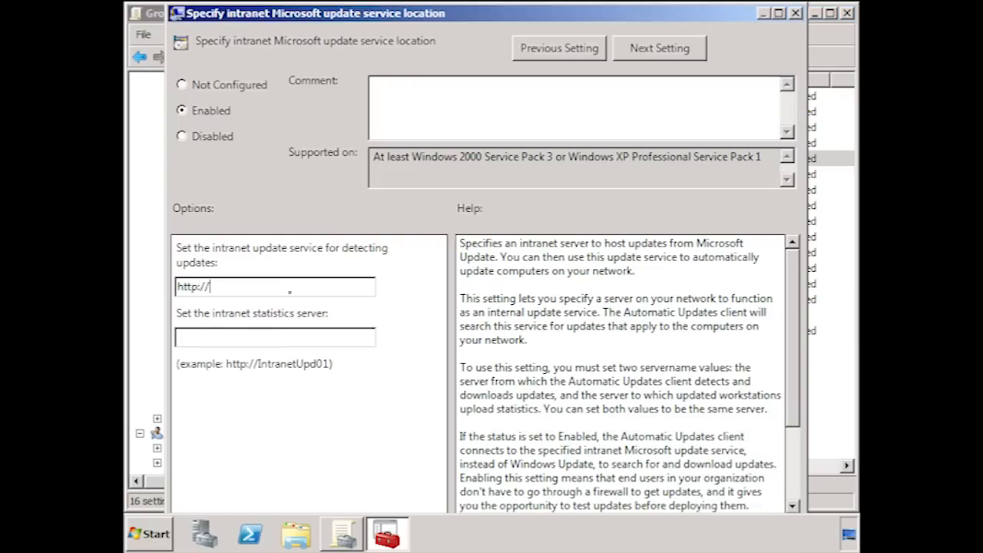
{"action": "key", "text": "shift+Home"}
{"action": "key", "text": "ctrl+c"}
{"action": "key", "text": "Tab"}
{"action": "key", "text": "ctrl+v"}
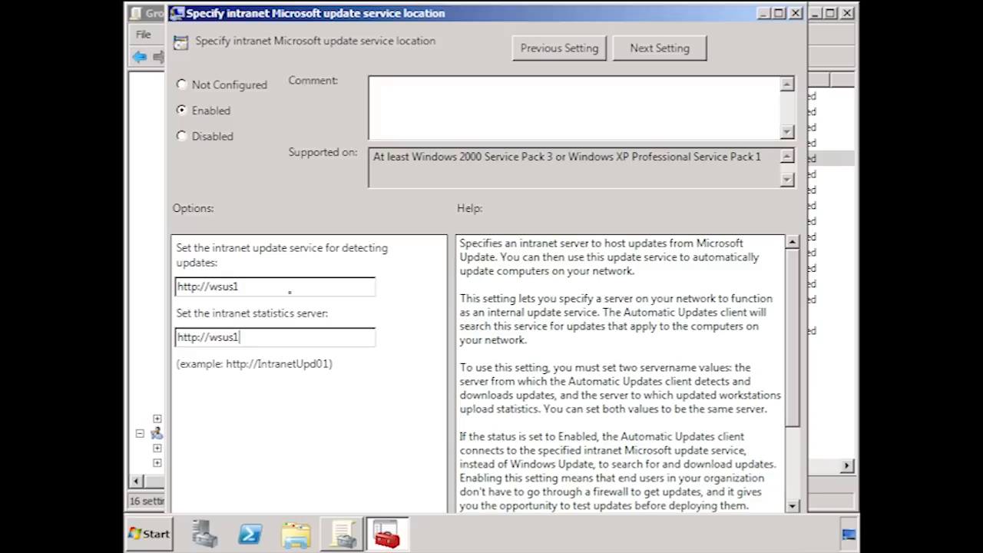
{"action": "key", "text": "Return"}
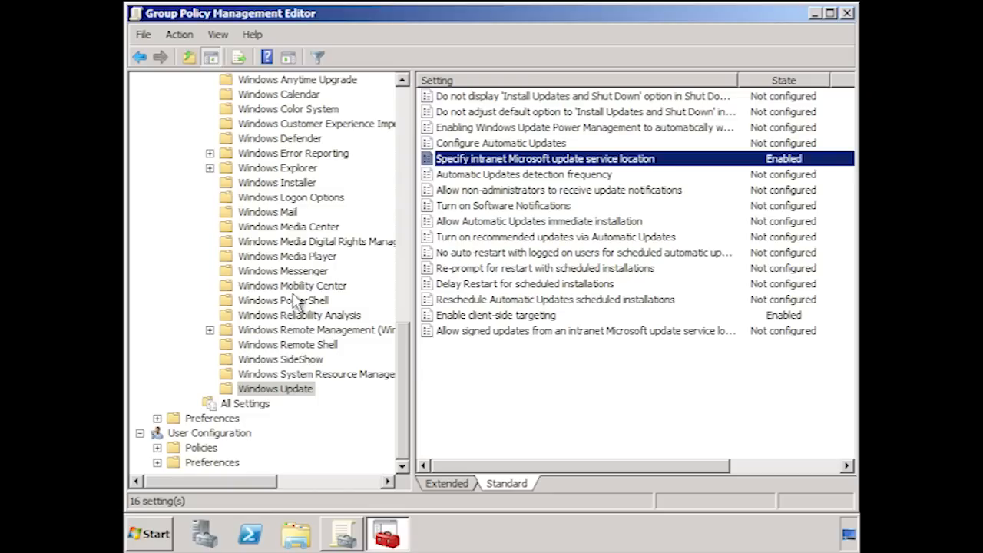
Page through the first Windows Update policies, and enable Configure Automatic Updates with option 4 - Auto download and schedule the install.
{"action": "double_click", "coordinate": [527, 97]}
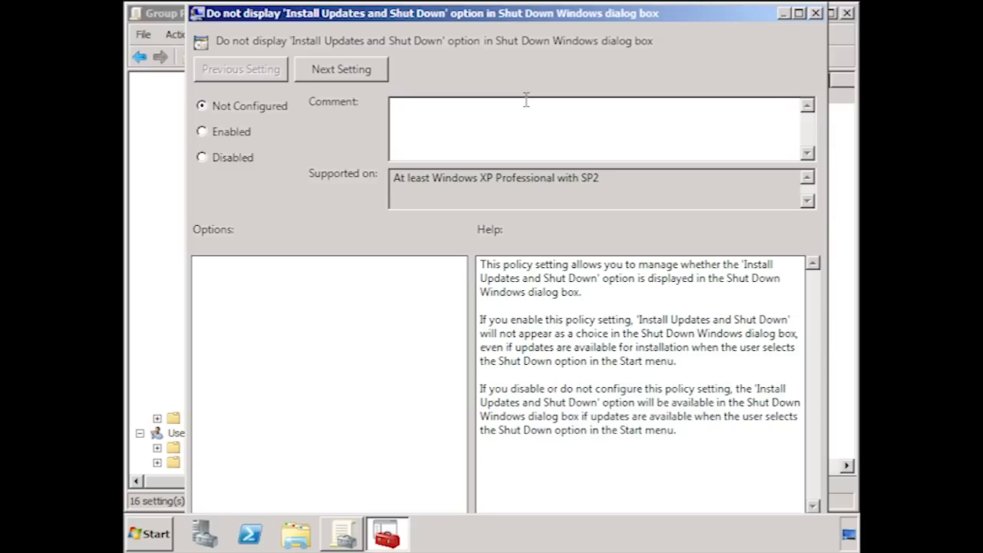
{"action": "left_click", "coordinate": [361, 70]}
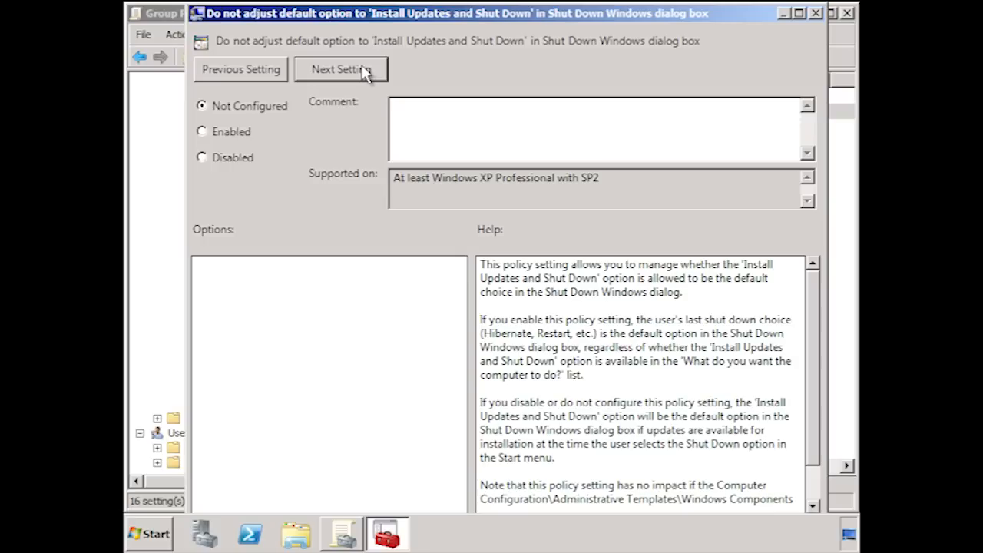
{"action": "left_click", "coordinate": [364, 73]}
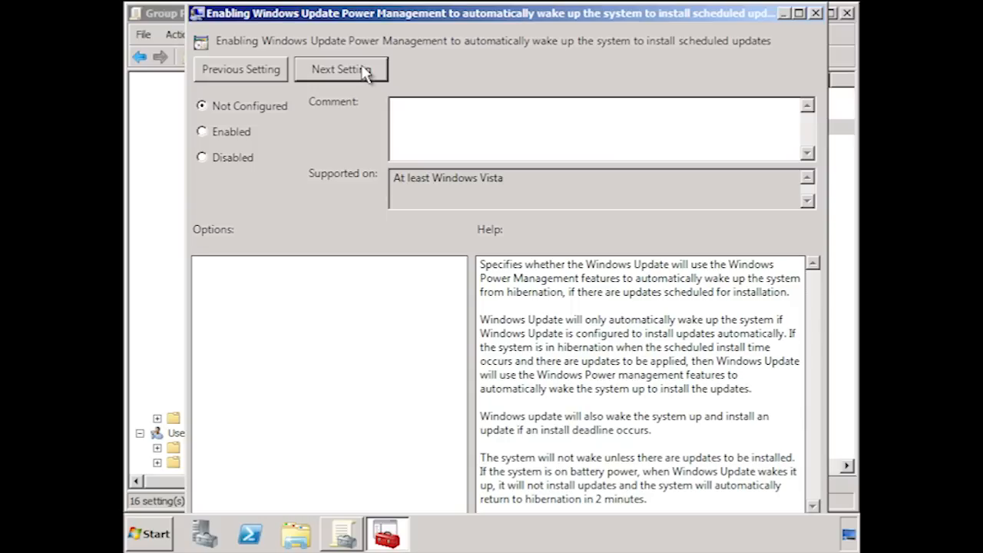
{"action": "left_click", "coordinate": [364, 71]}
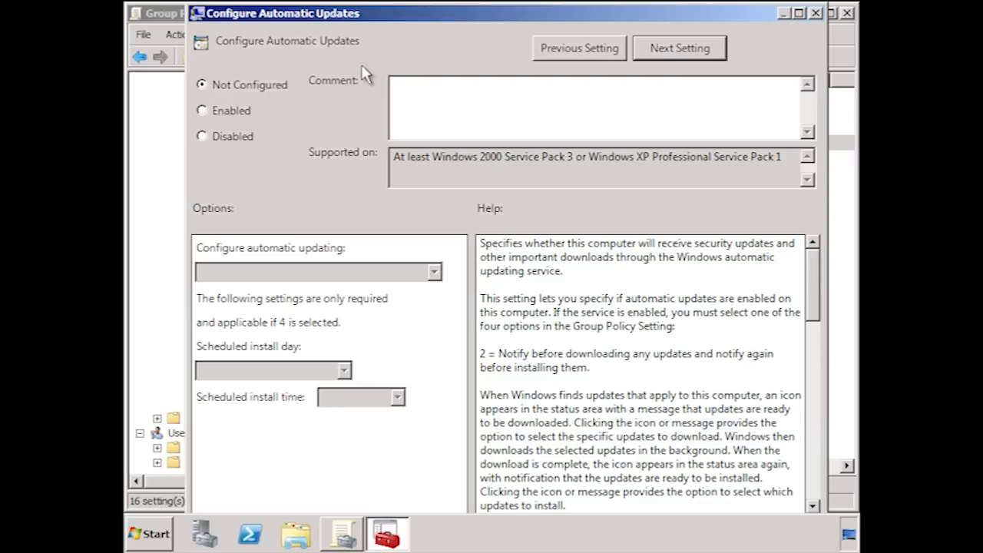
{"action": "left_click", "coordinate": [202, 111]}
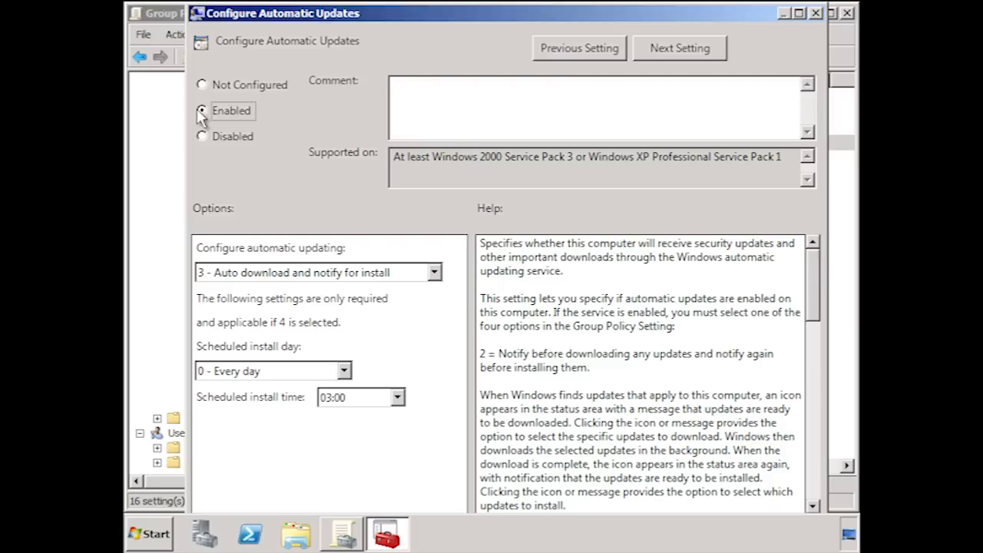
{"action": "left_click", "coordinate": [435, 273]}
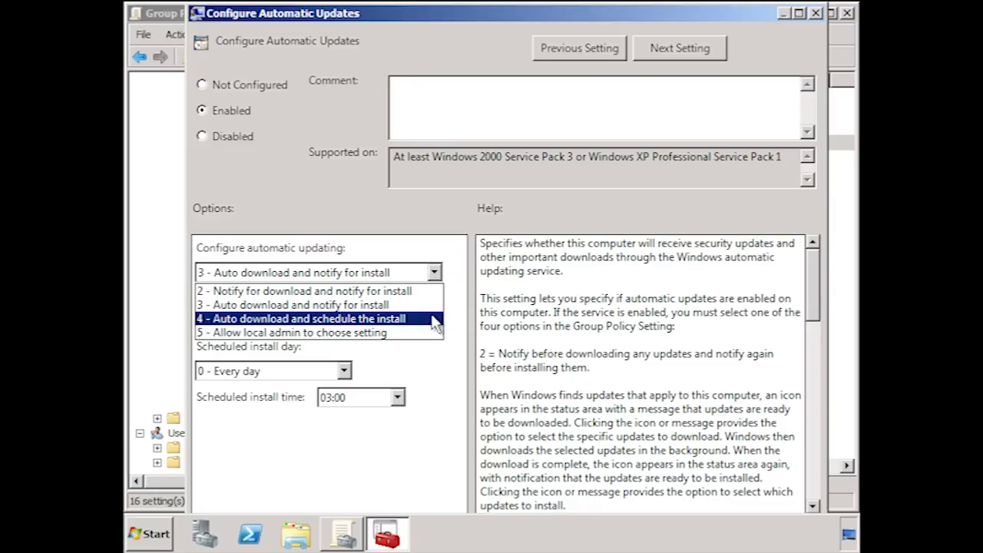
{"action": "left_click", "coordinate": [435, 319]}
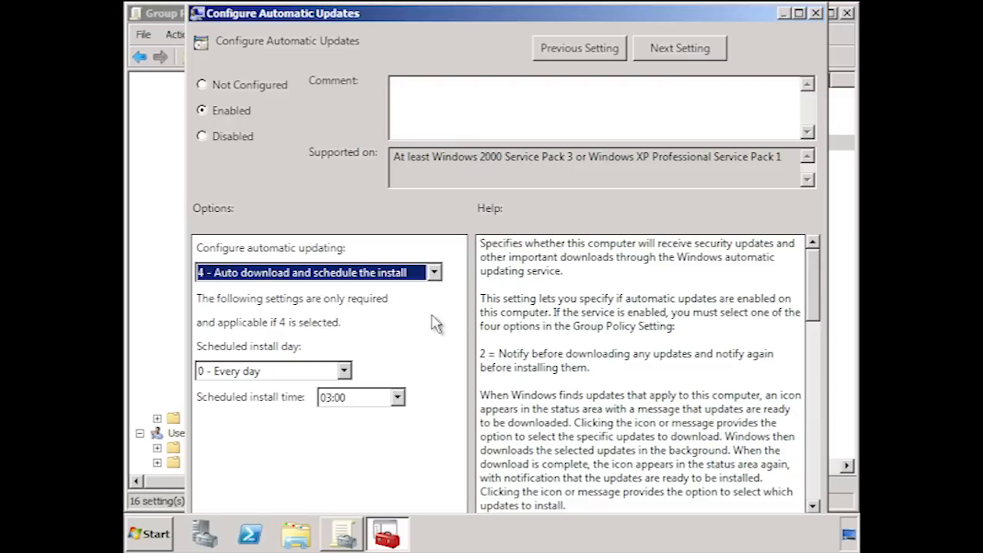
Schedule the automatic update installation for every day at 03:00, keeping the auto download and schedule option selected.
{"action": "left_click", "coordinate": [343, 371]}
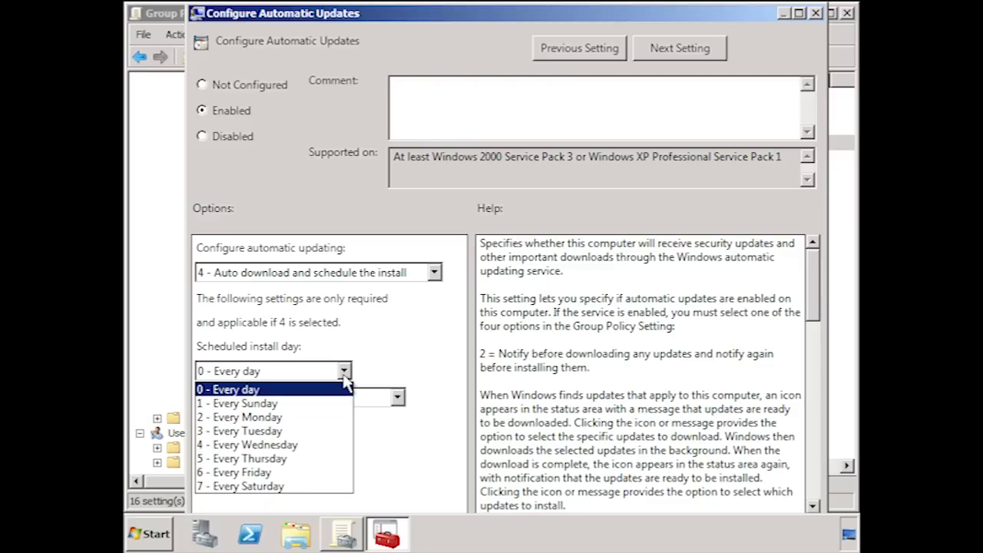
{"action": "left_click", "coordinate": [344, 376]}
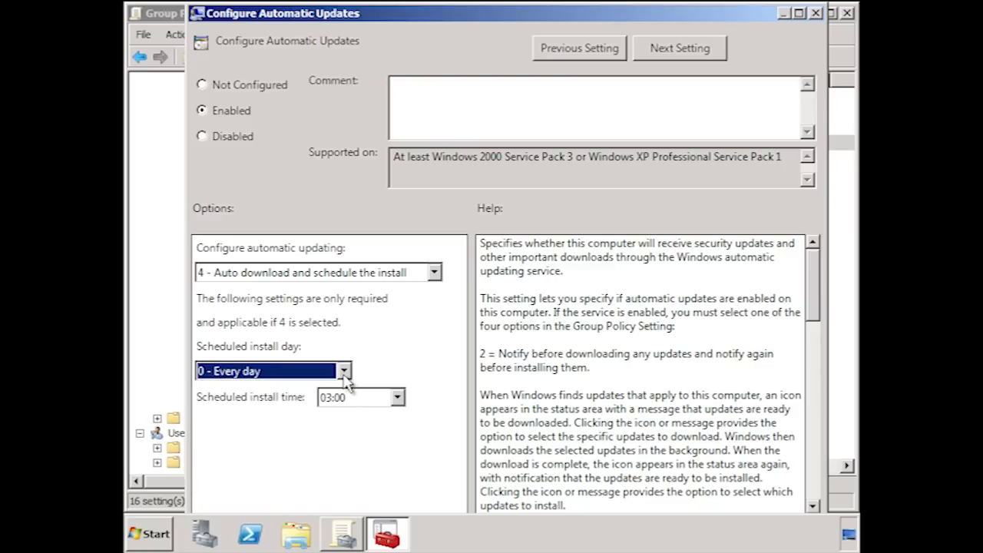
{"action": "left_click", "coordinate": [398, 398]}
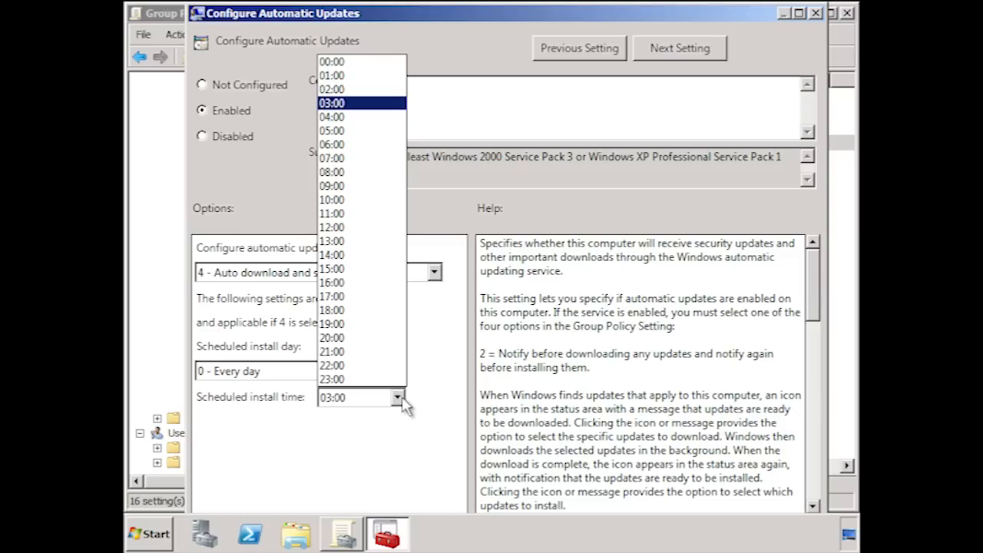
{"action": "left_click", "coordinate": [400, 398]}
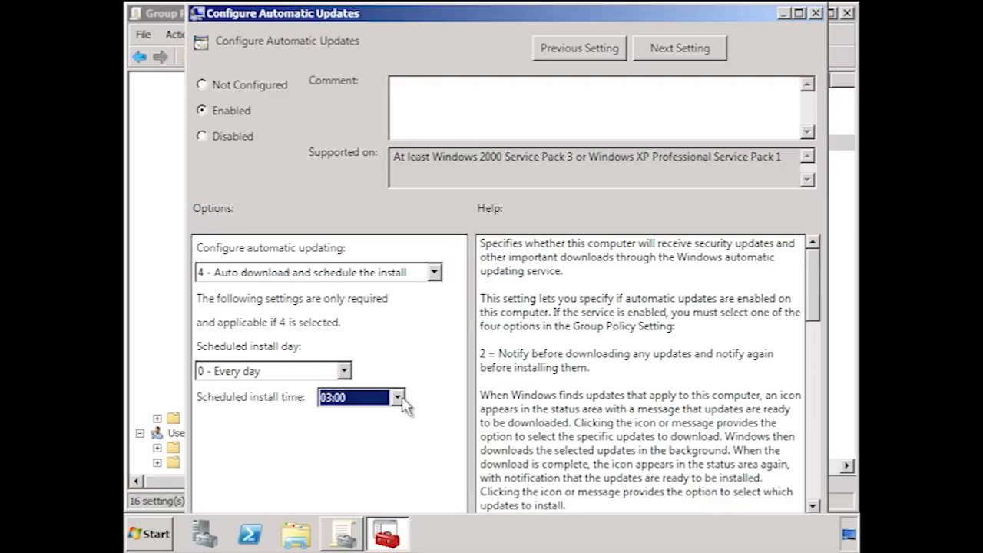
{"action": "left_click", "coordinate": [434, 272]}
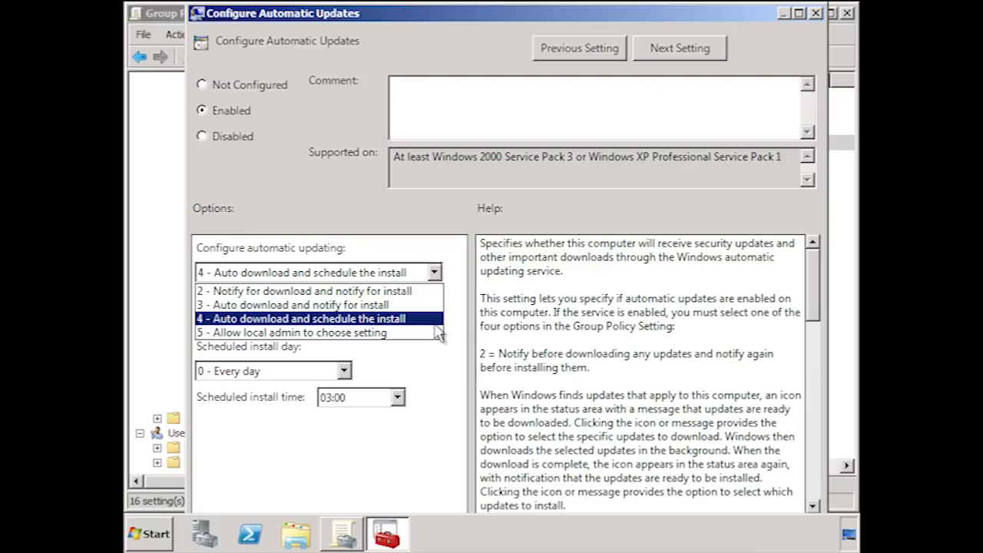
{"action": "left_click", "coordinate": [435, 323]}
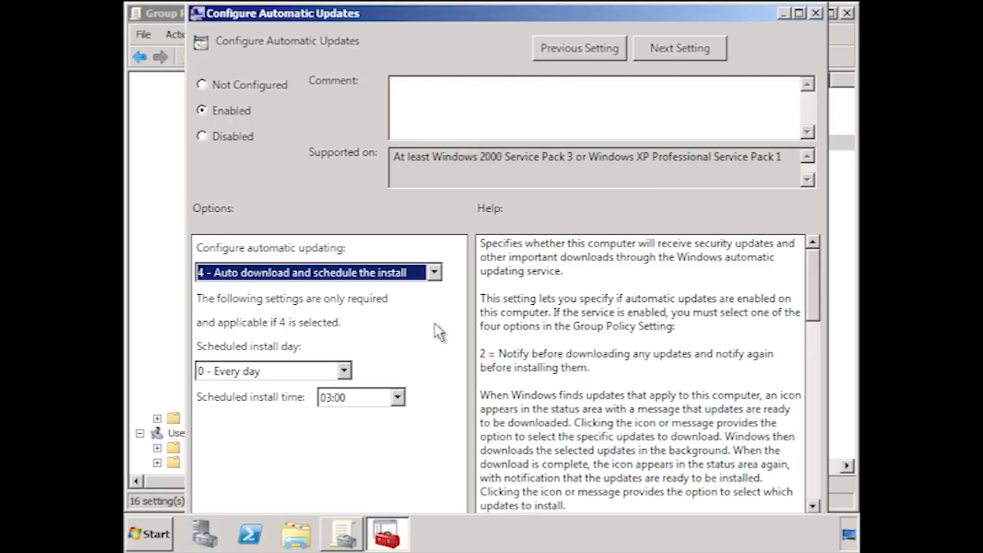
Enable the Automatic Updates detection frequency policy and shorten its interval for checking for updates.
{"action": "left_click", "coordinate": [699, 54]}
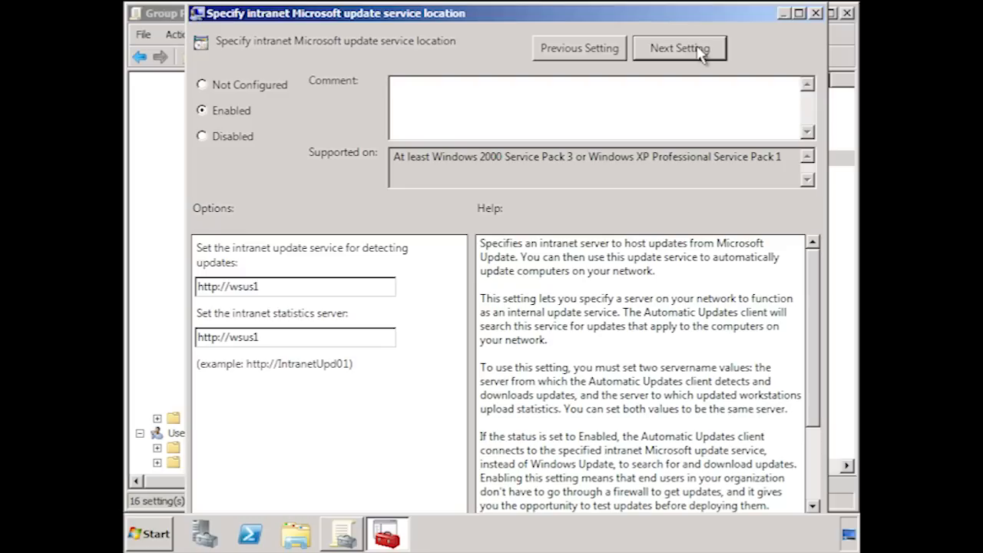
{"action": "left_click", "coordinate": [700, 50]}
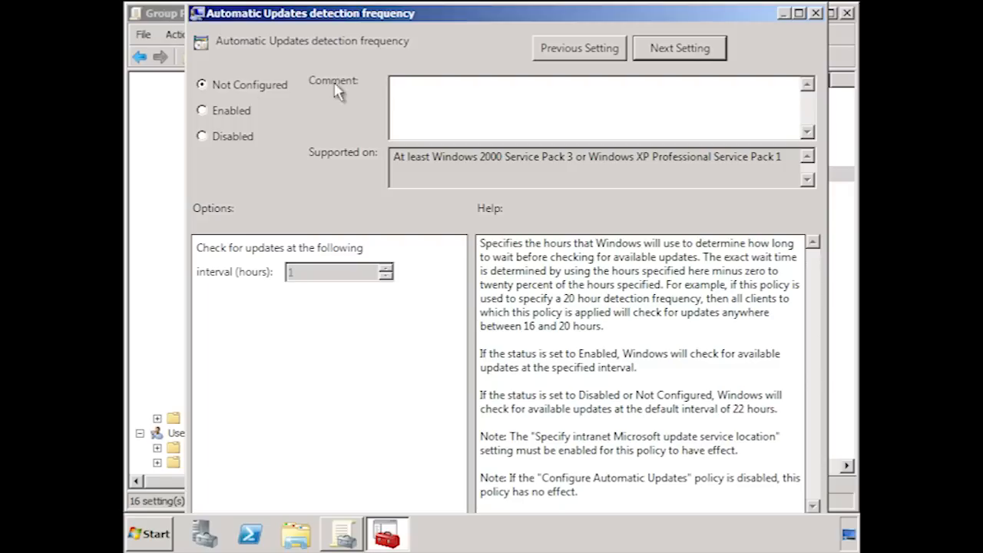
{"action": "left_click", "coordinate": [202, 112]}
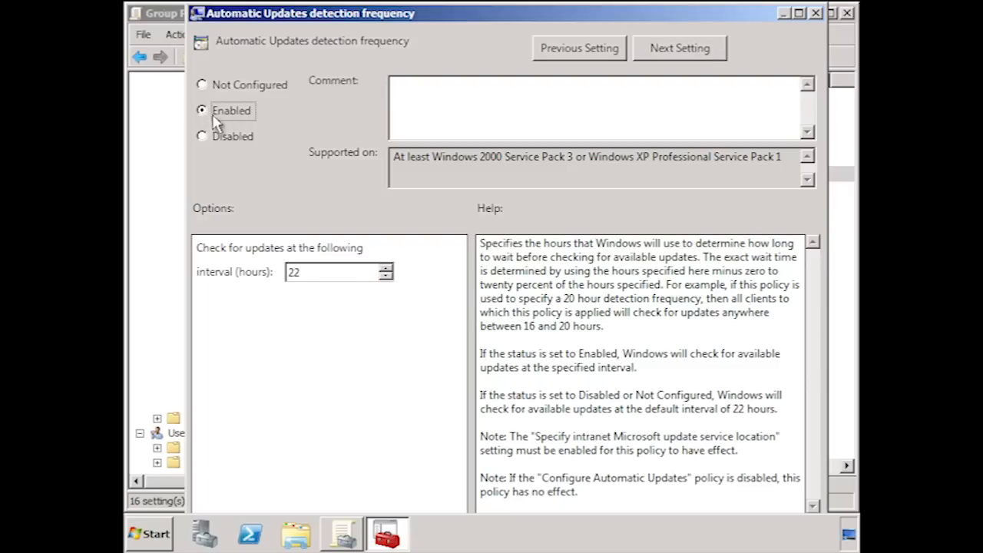
{"action": "left_click", "coordinate": [389, 277]}
{"action": "left_click", "coordinate": [726, 53]}
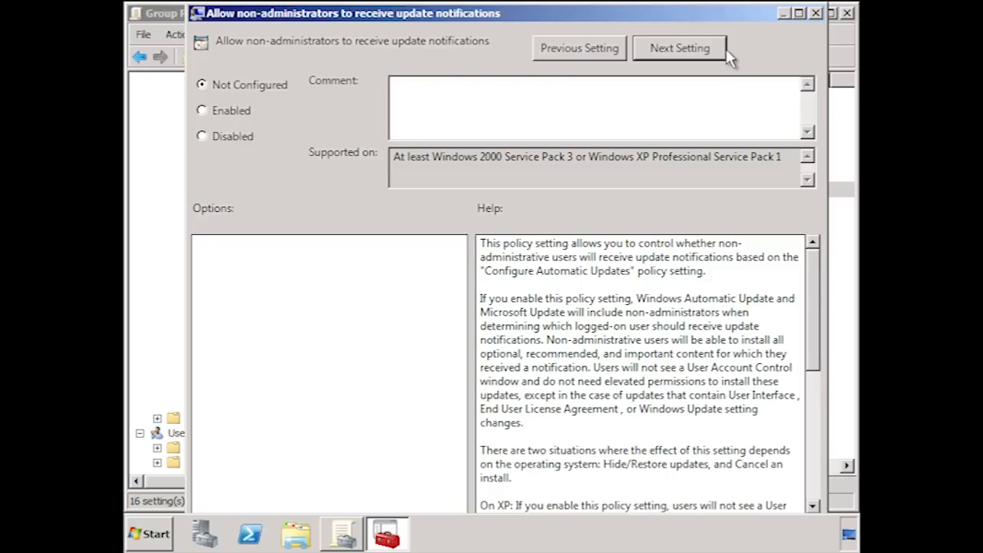
Enable the policies for no auto-restart with logged on users and for re-prompting for restart, with a 454-minute re-prompt wait.
{"action": "left_click", "coordinate": [726, 53]}
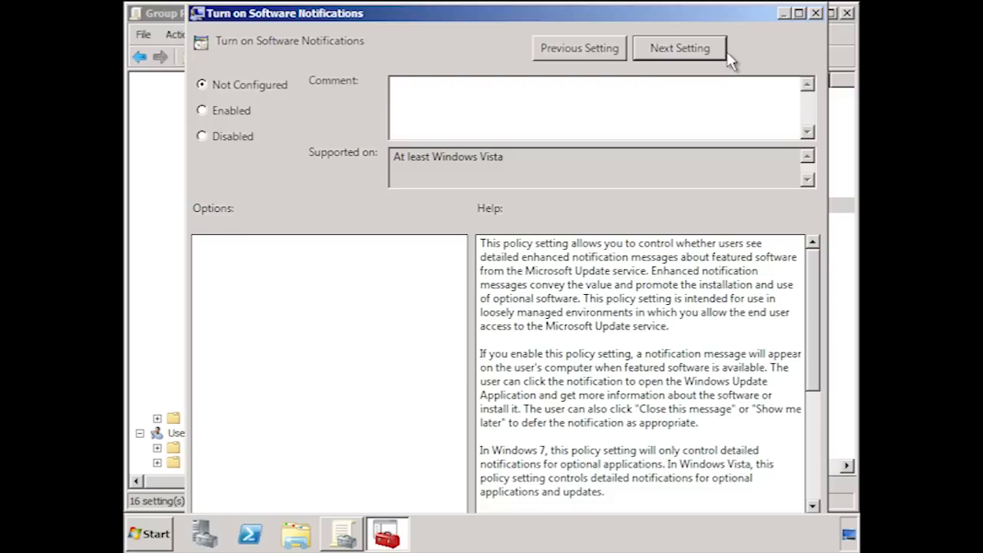
{"action": "left_click", "coordinate": [727, 60]}
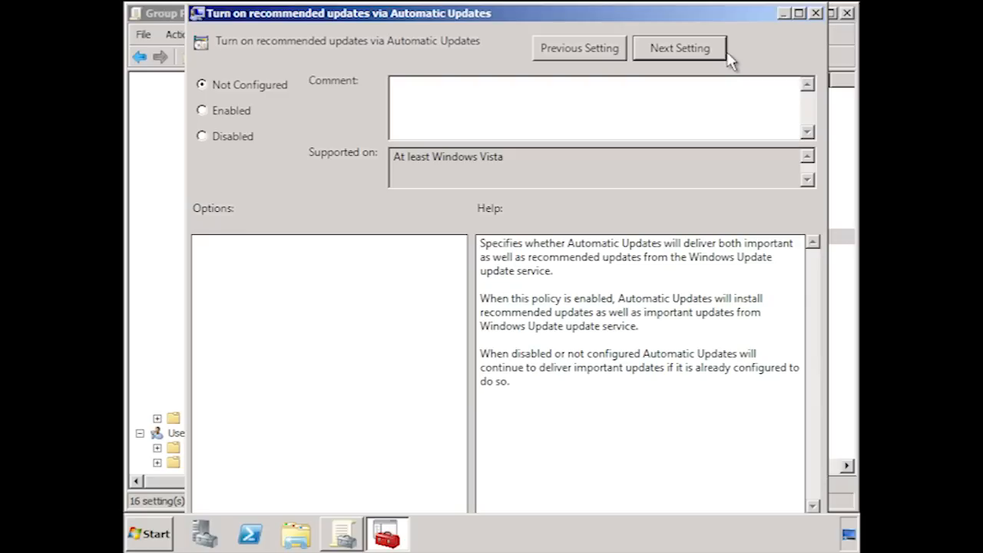
{"action": "left_click", "coordinate": [725, 54]}
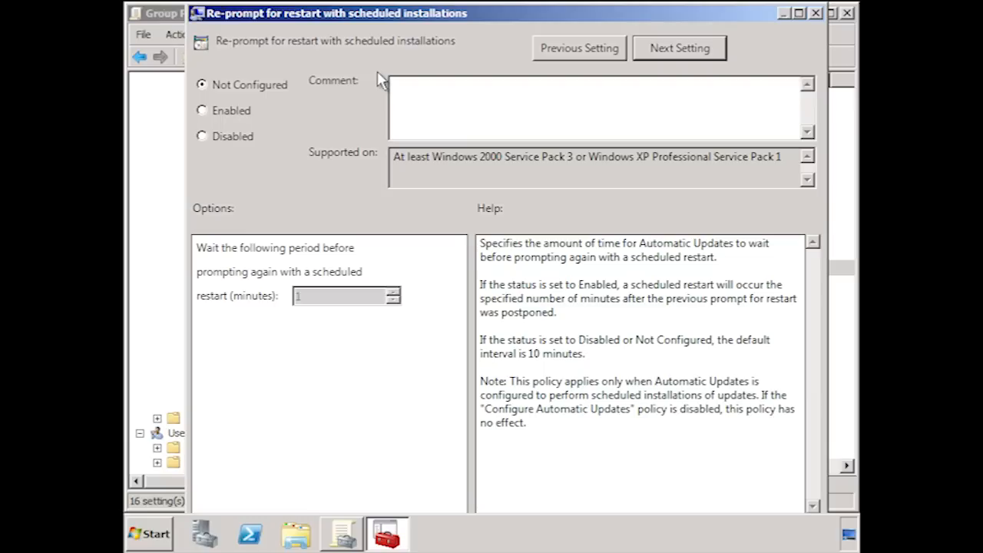
{"action": "left_click", "coordinate": [253, 111]}
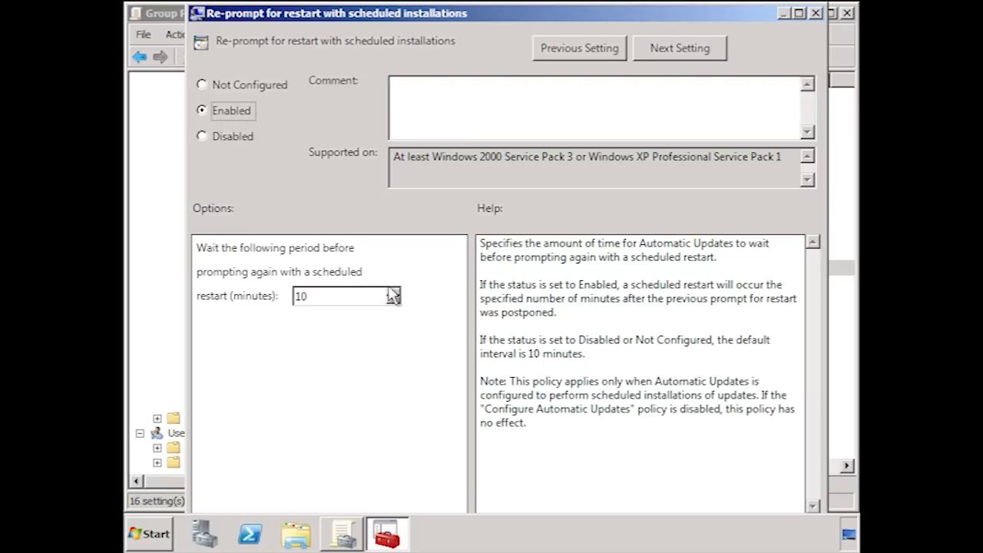
{"action": "left_click_drag", "start_coordinate": [394, 293], "coordinate": [394, 293]}
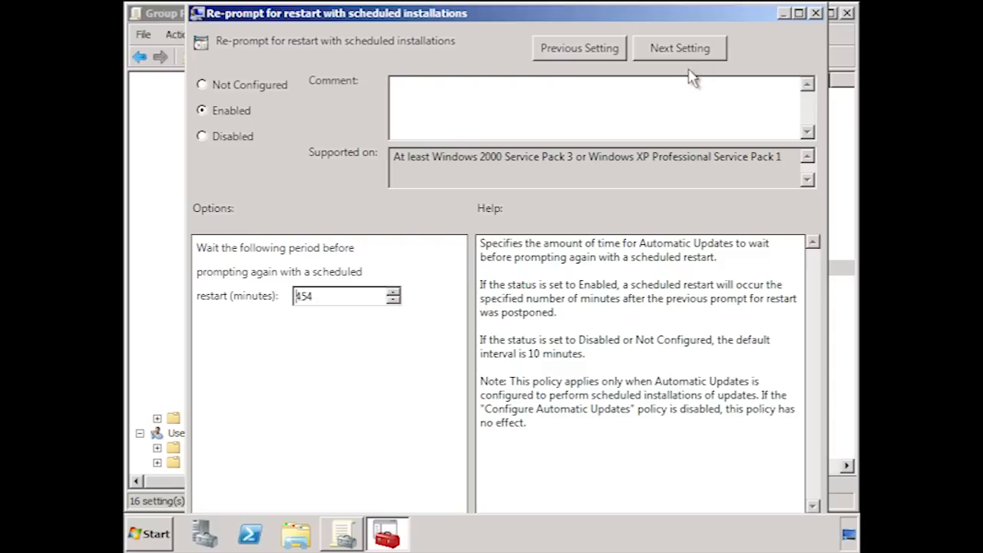
{"action": "left_click", "coordinate": [713, 56]}
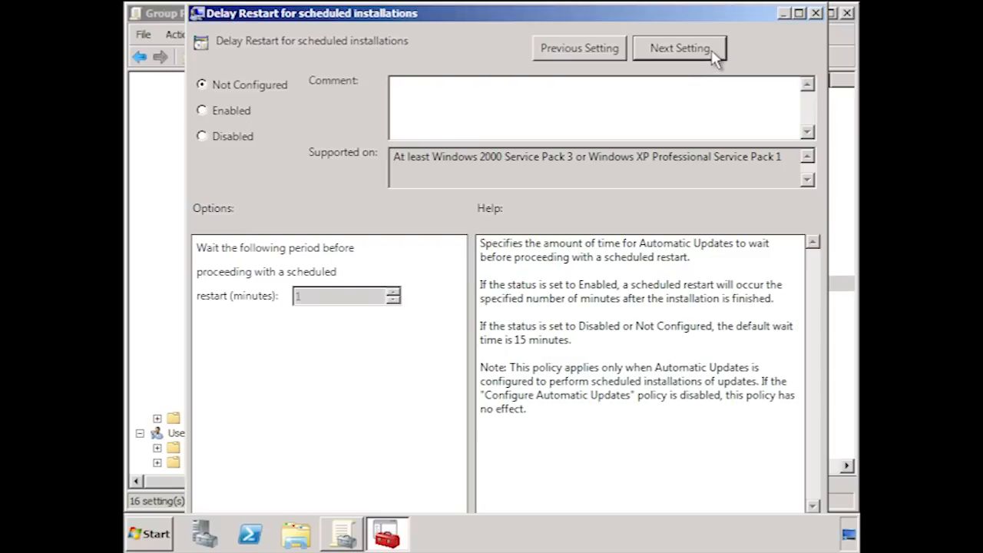
Enable the Delay Restart for scheduled installations policy with a wait of 30 minutes.
{"action": "left_click", "coordinate": [220, 125]}
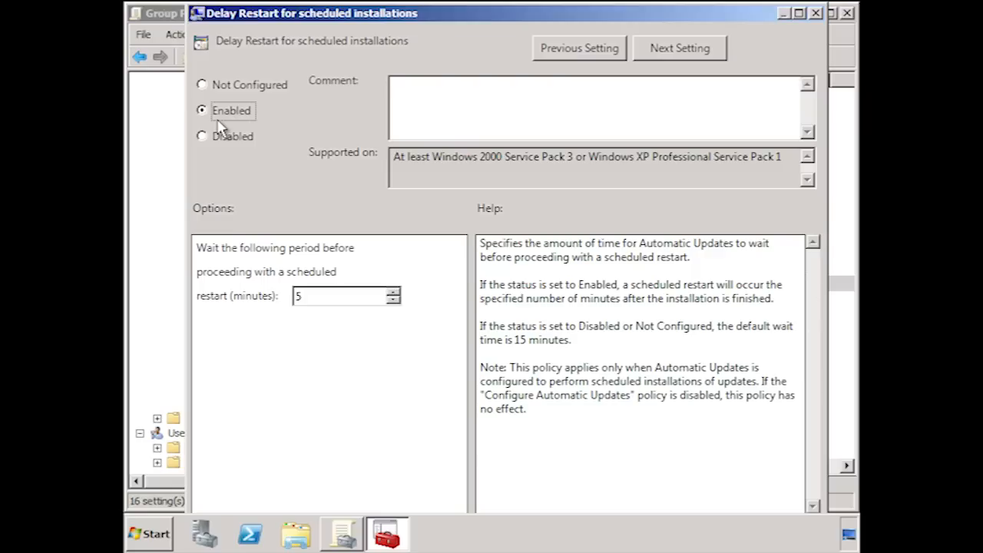
{"action": "left_click_drag", "start_coordinate": [319, 295], "coordinate": [282, 301]}
{"action": "type", "text": "30"}
{"action": "left_click", "coordinate": [702, 50]}
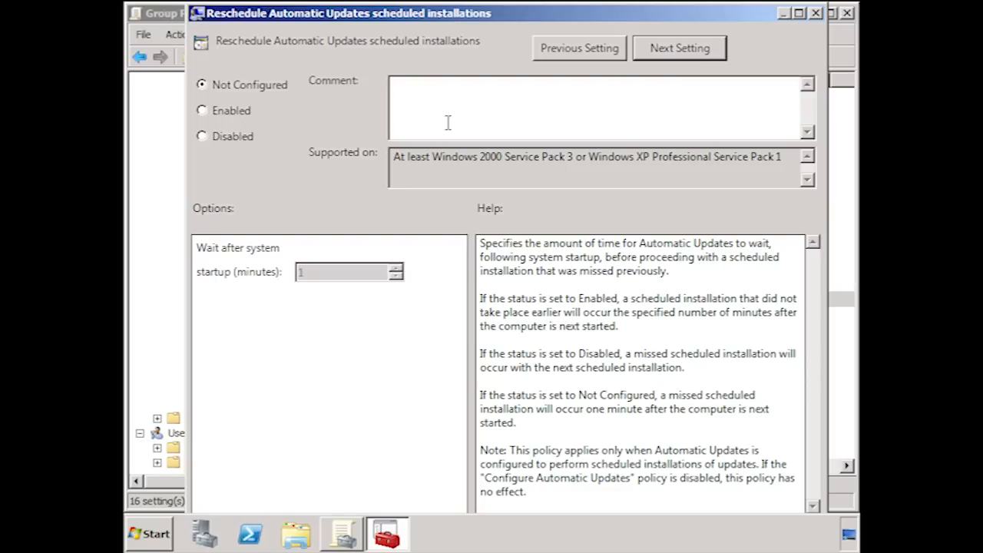
Enable the Reschedule Automatic Updates scheduled installations policy with a wait of 60 minutes after system startup.
{"action": "left_click", "coordinate": [233, 112]}
{"action": "double_click", "coordinate": [315, 274]}
{"action": "type", "text": "60"}
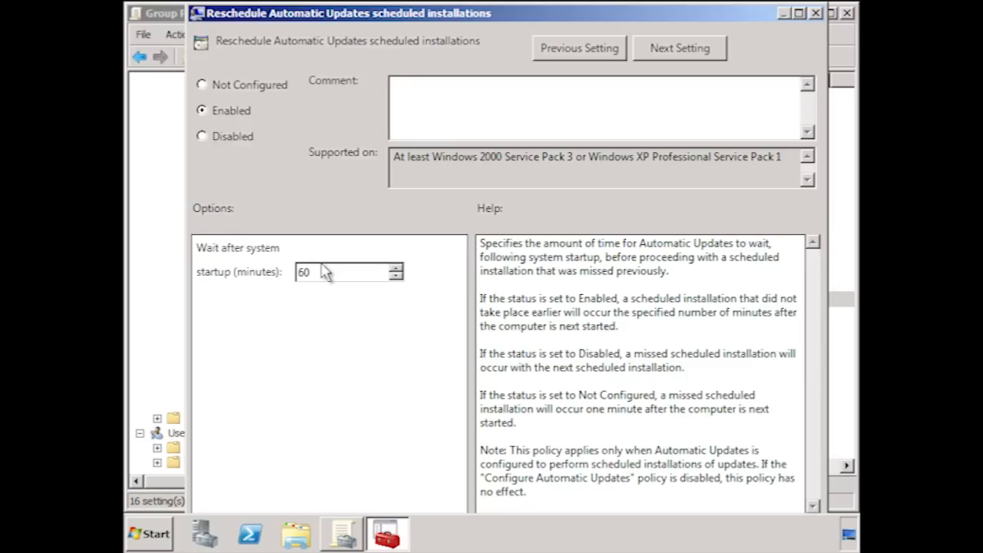
{"action": "left_click", "coordinate": [707, 52]}
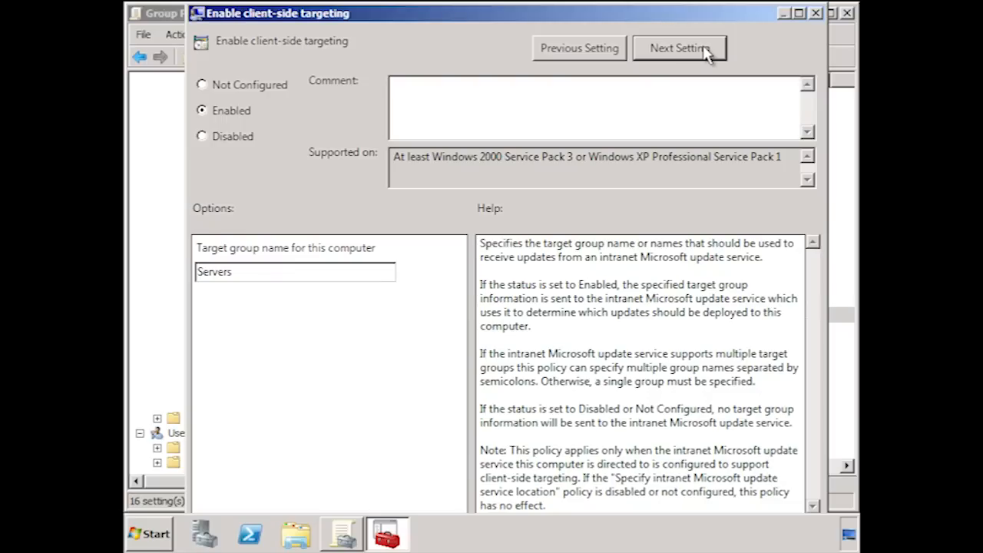
Leave the signed intranet updates policy unconfigured, and close the policy editor and Group Policy Management.
{"action": "left_click", "coordinate": [706, 52]}
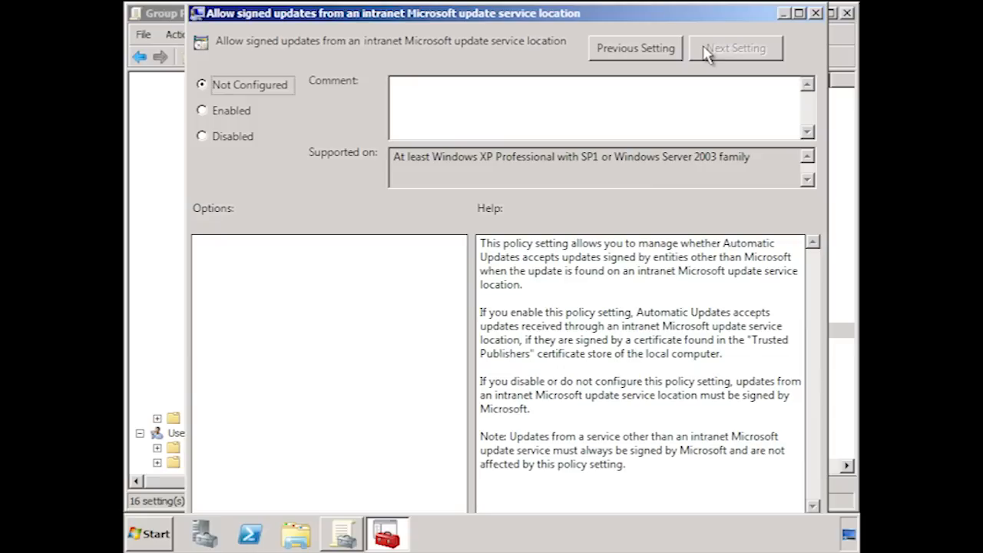
{"action": "left_click", "coordinate": [816, 13]}
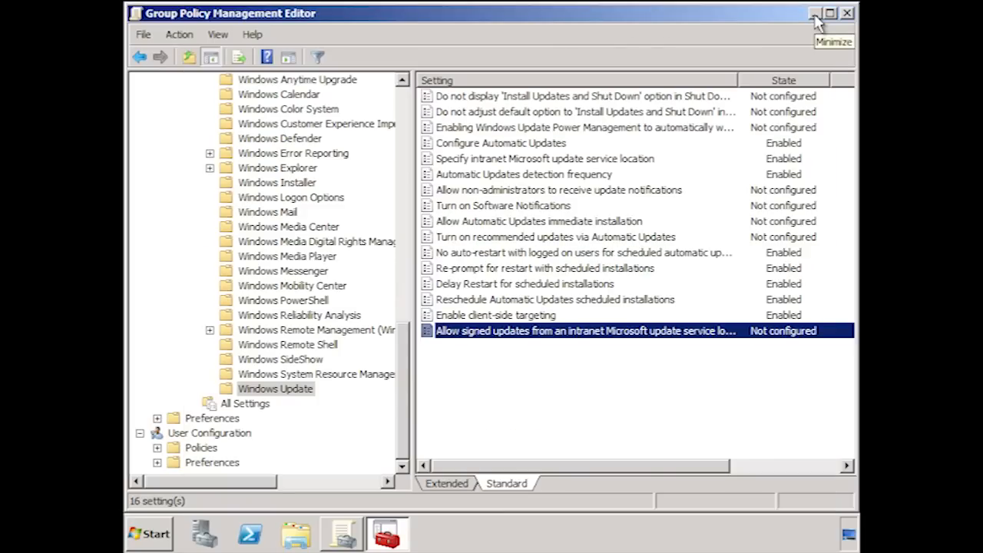
{"action": "left_click", "coordinate": [848, 13]}
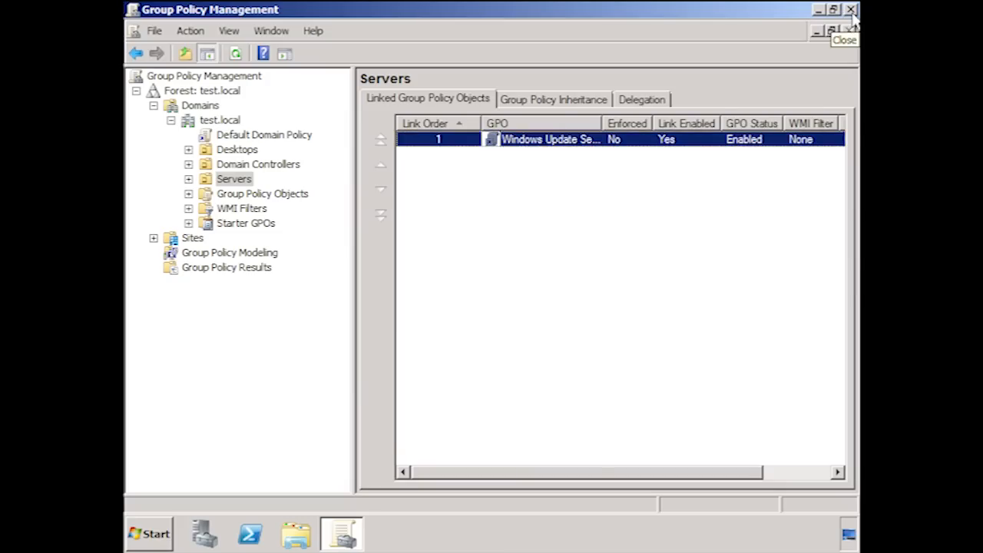
{"action": "left_click", "coordinate": [851, 11]}
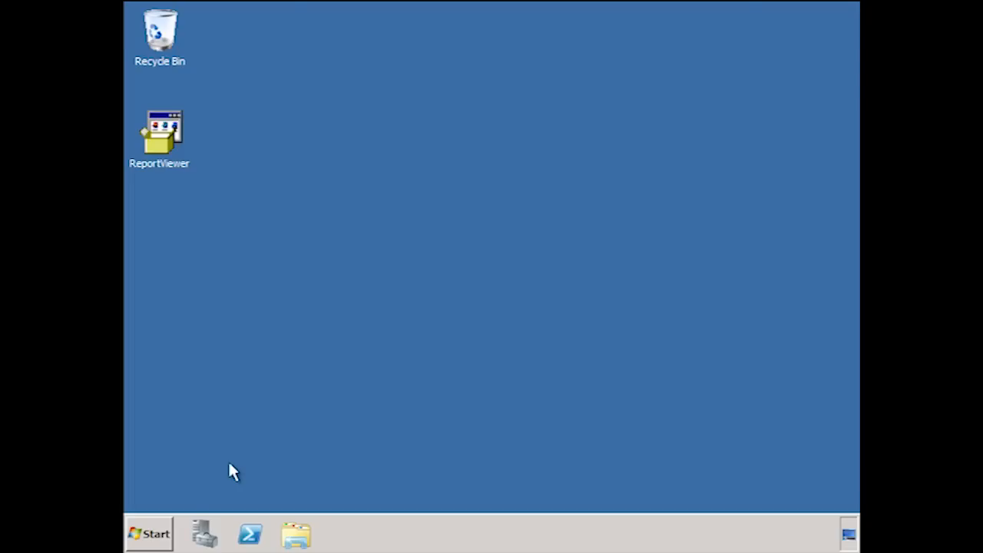
Open the Update Services console and expand WSUS1 down to the groups under All Computers.
{"action": "left_click", "coordinate": [157, 534]}
{"action": "left_click", "coordinate": [325, 146]}
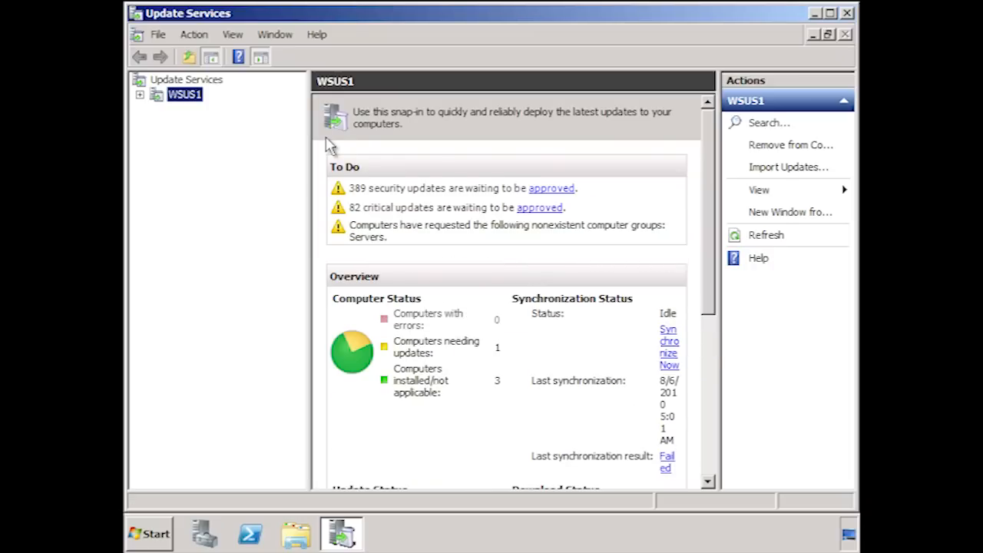
{"action": "left_click", "coordinate": [139, 95]}
{"action": "left_click", "coordinate": [156, 124]}
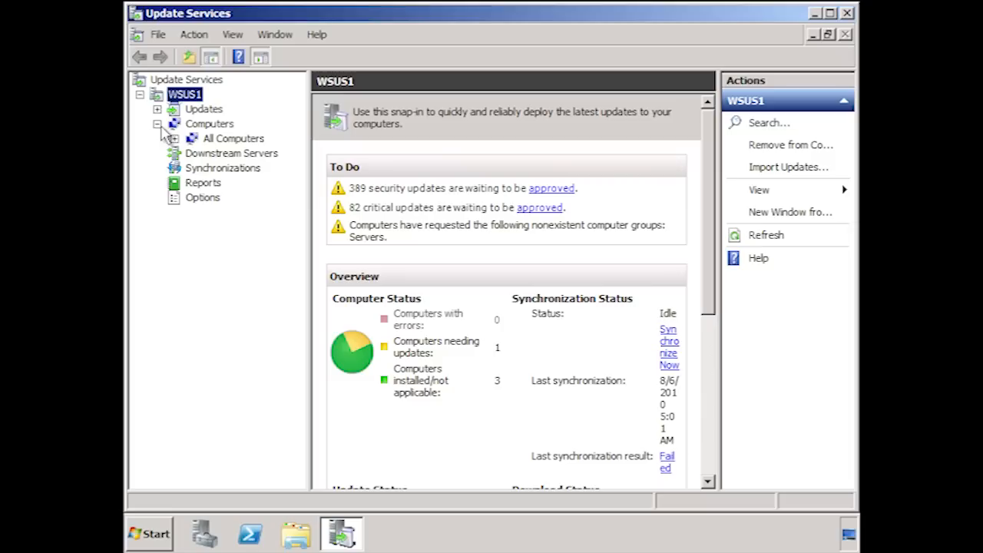
{"action": "left_click", "coordinate": [174, 138]}
Add a computer group named Servers under All Computers.
{"action": "left_click", "coordinate": [238, 141]}
{"action": "right_click", "coordinate": [243, 140]}
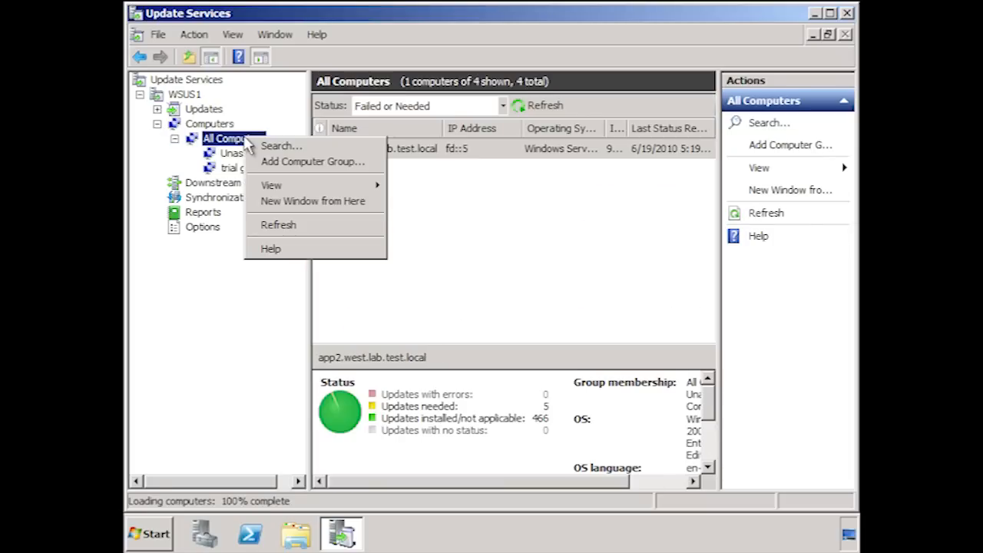
{"action": "left_click", "coordinate": [375, 163]}
{"action": "type", "text": "Servers"}
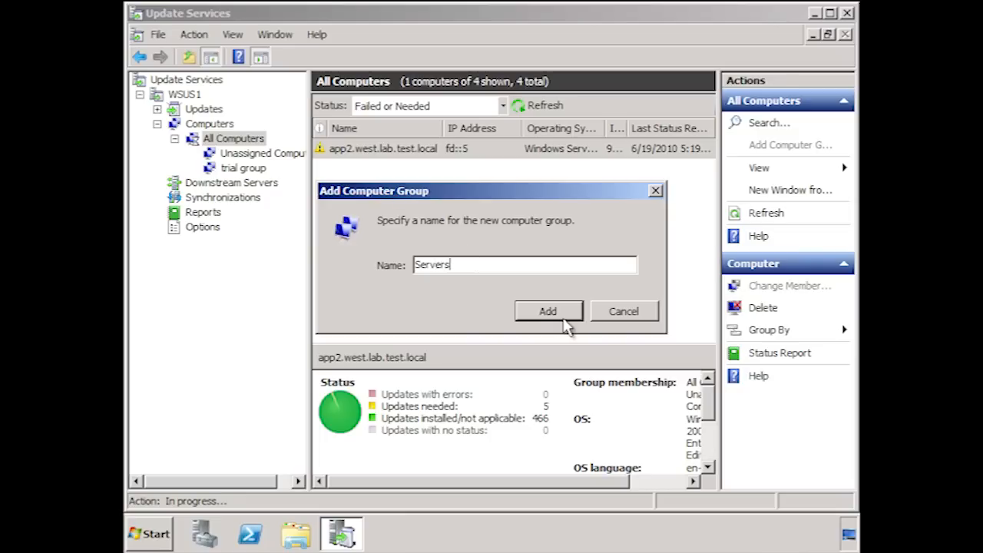
{"action": "left_click", "coordinate": [565, 320]}
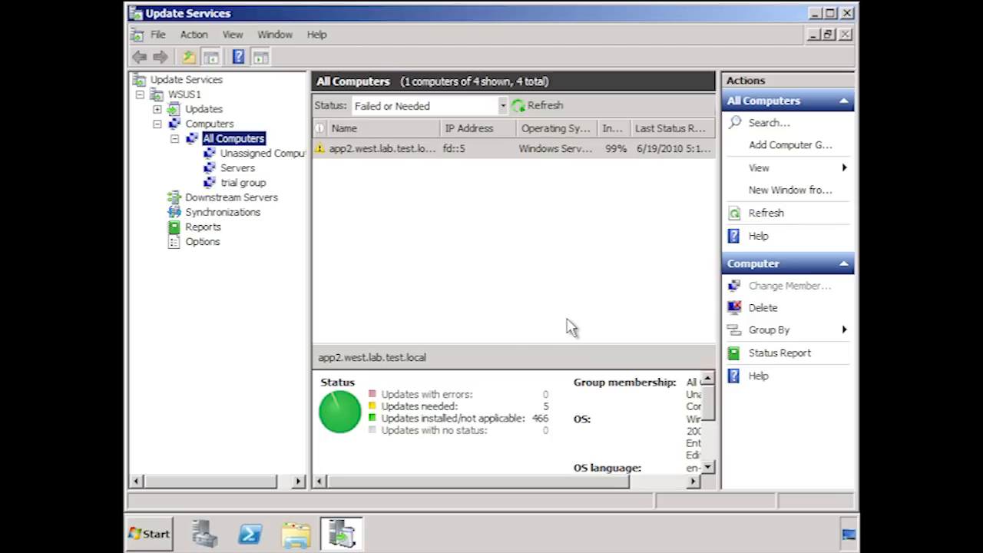
Run wuauclt /resetauthorization /detectnow in a Command Prompt, and exit the prompt.
{"action": "left_click", "coordinate": [153, 530]}
{"action": "left_click", "coordinate": [318, 127]}
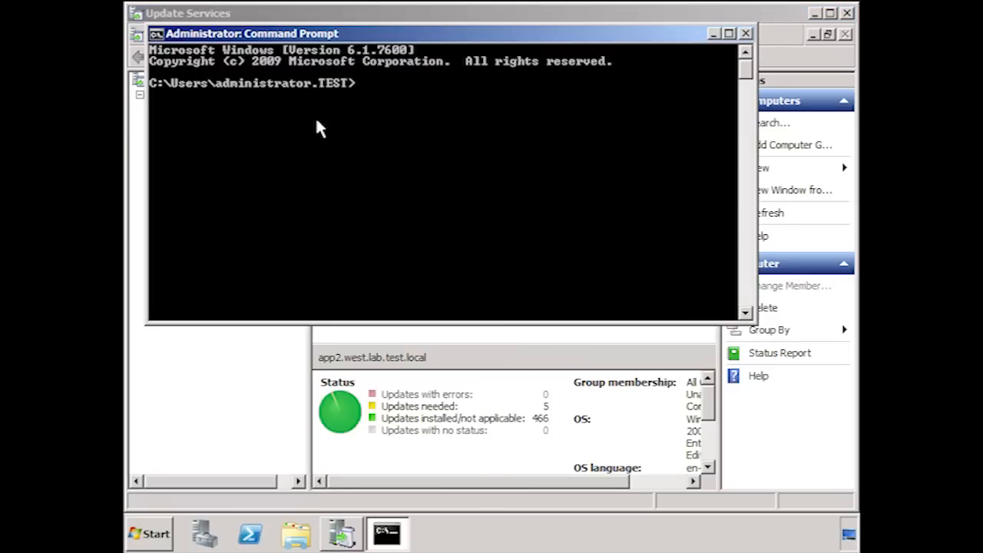
{"action": "type", "text": "wuauclt /resetauthorization /detectnow"}
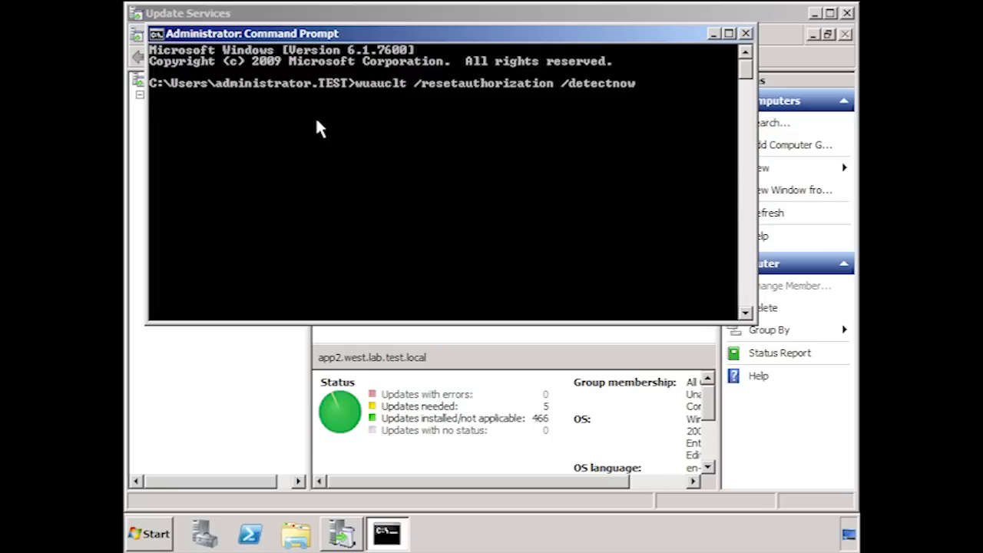
{"action": "key", "text": "Return"}
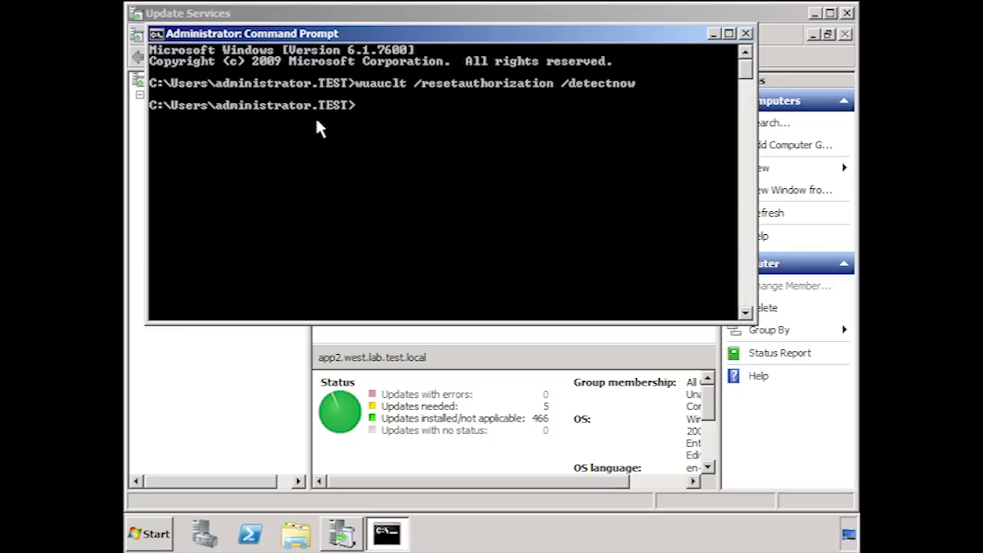
{"action": "type", "text": "exit"}
{"action": "key", "text": "Return"}
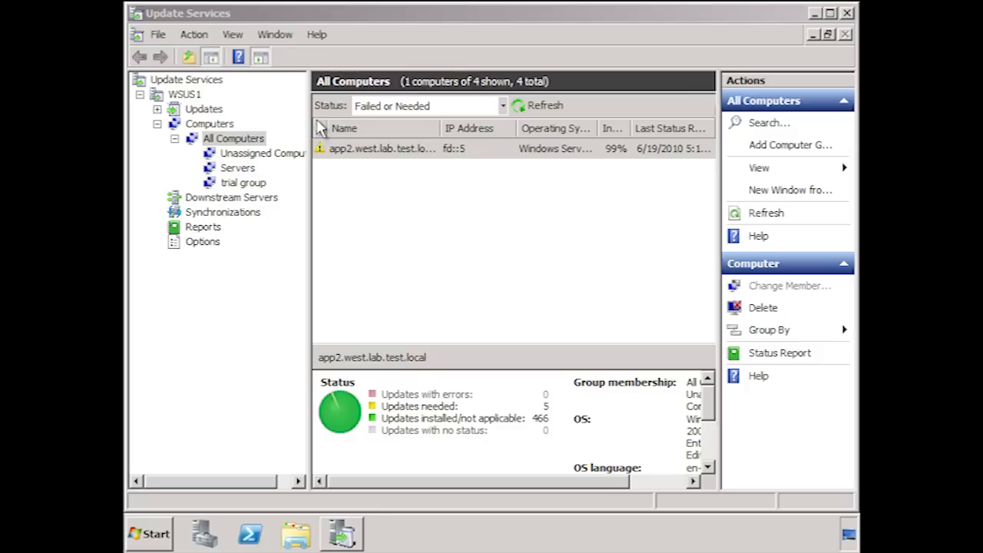
List the Servers group's computers with Any status and view the details of wsus1.test.local.
{"action": "left_click", "coordinate": [244, 168]}
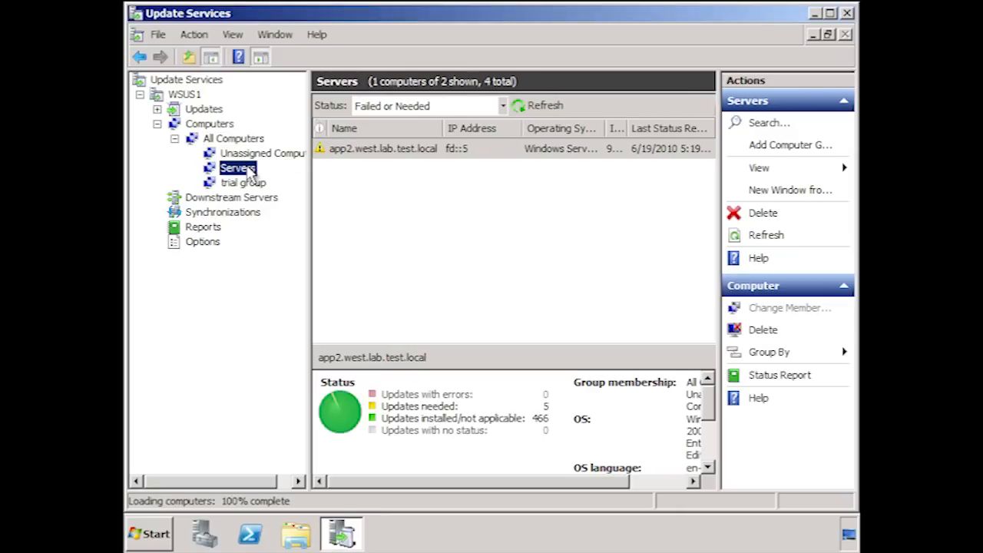
{"action": "left_click", "coordinate": [504, 106]}
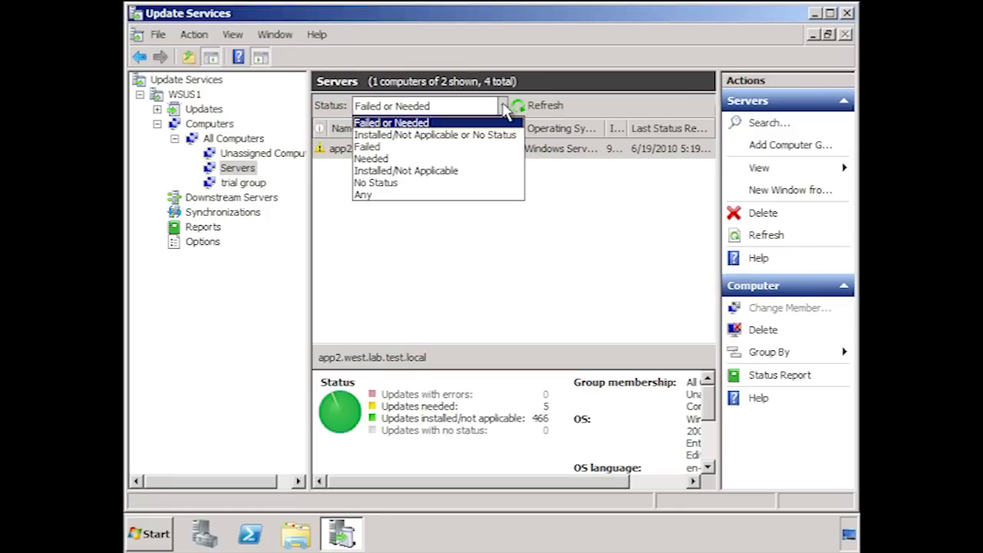
{"action": "left_click", "coordinate": [405, 195]}
{"action": "left_click", "coordinate": [544, 106]}
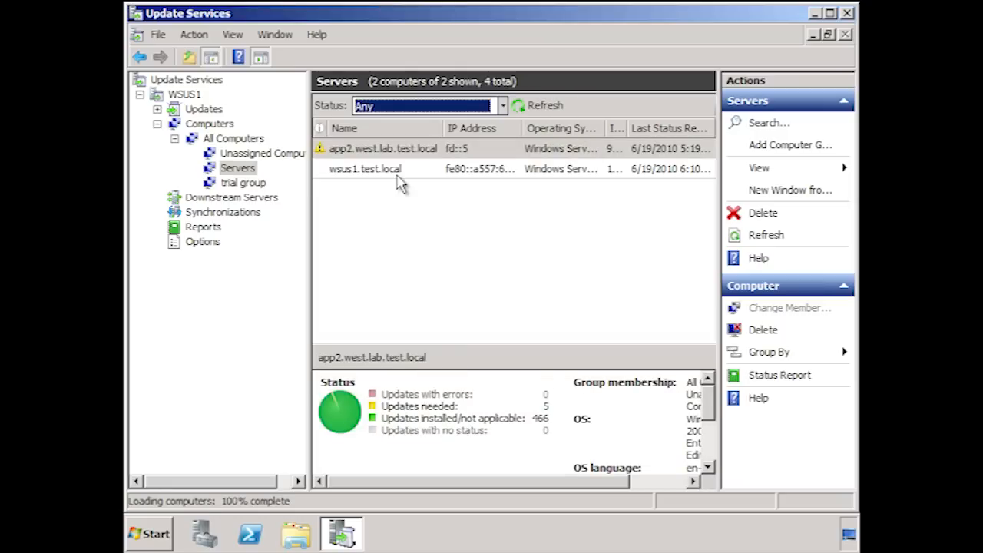
{"action": "left_click", "coordinate": [399, 170]}
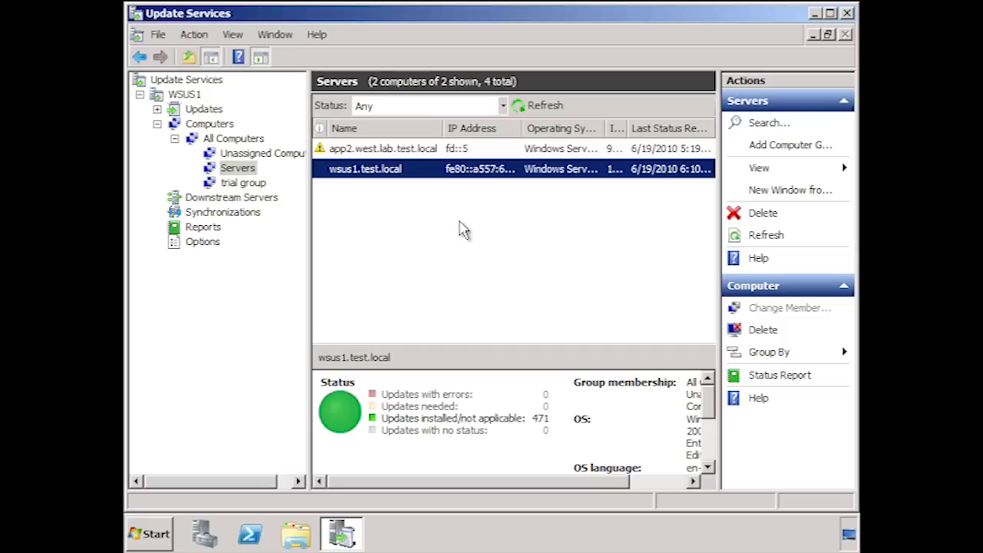
From WSUS1's pending security updates, approve the Windows Server 2008 R2 x64 update KB980232 for installation on the trial group.
{"action": "left_click", "coordinate": [177, 95]}
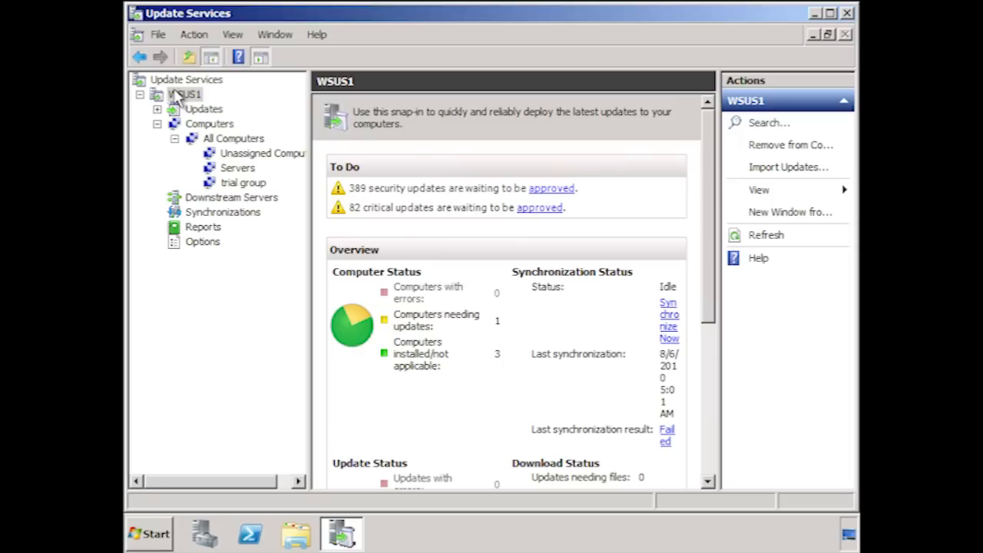
{"action": "left_click", "coordinate": [558, 191]}
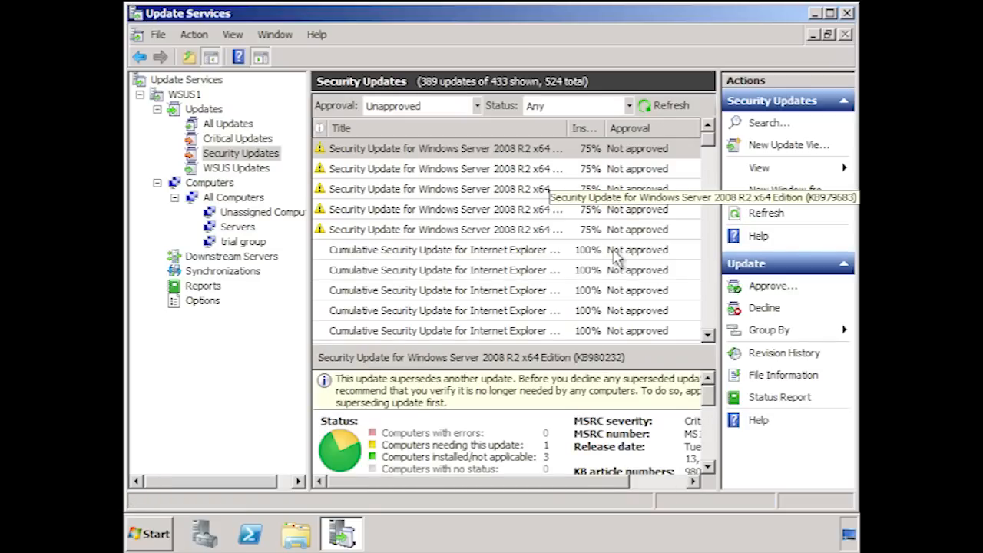
{"action": "right_click", "coordinate": [377, 149]}
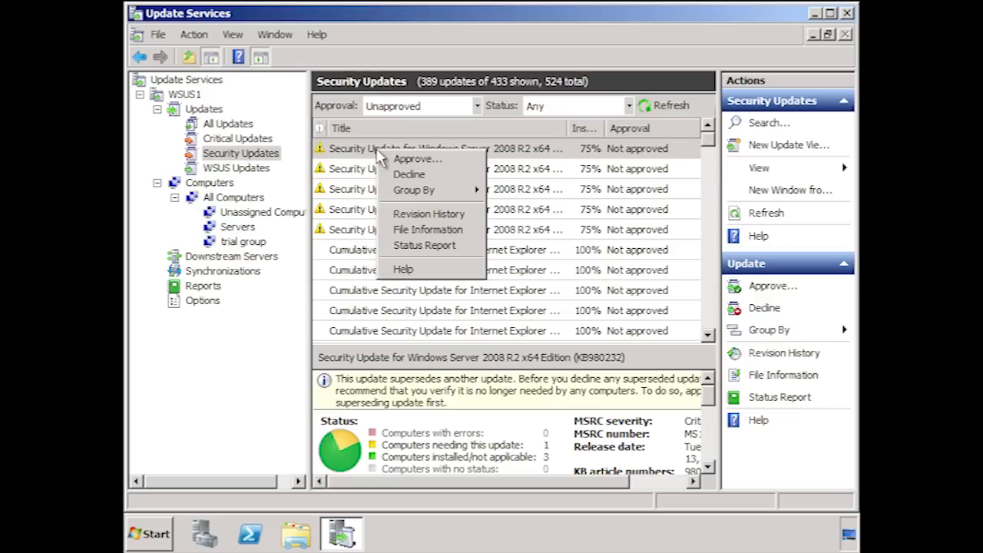
{"action": "left_click", "coordinate": [473, 162]}
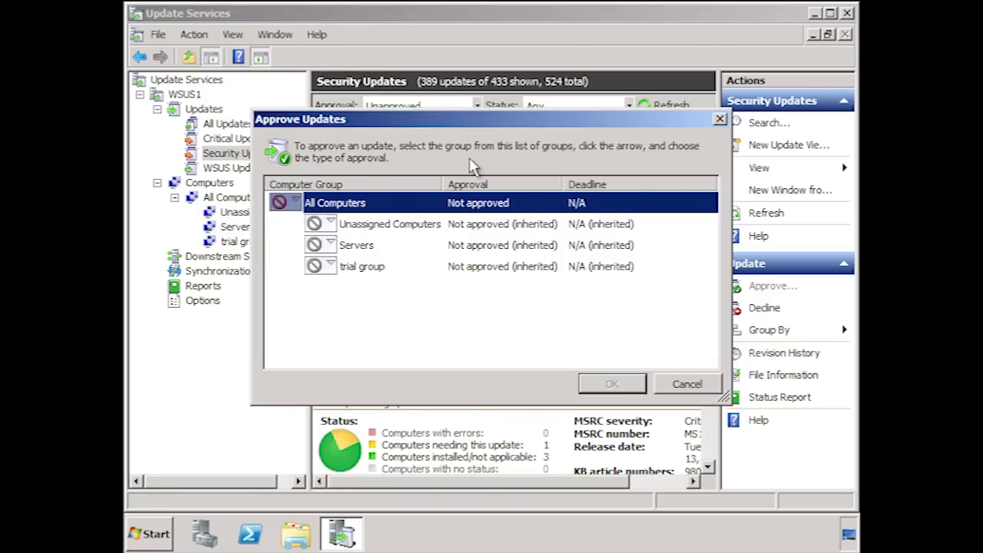
{"action": "left_click", "coordinate": [330, 267]}
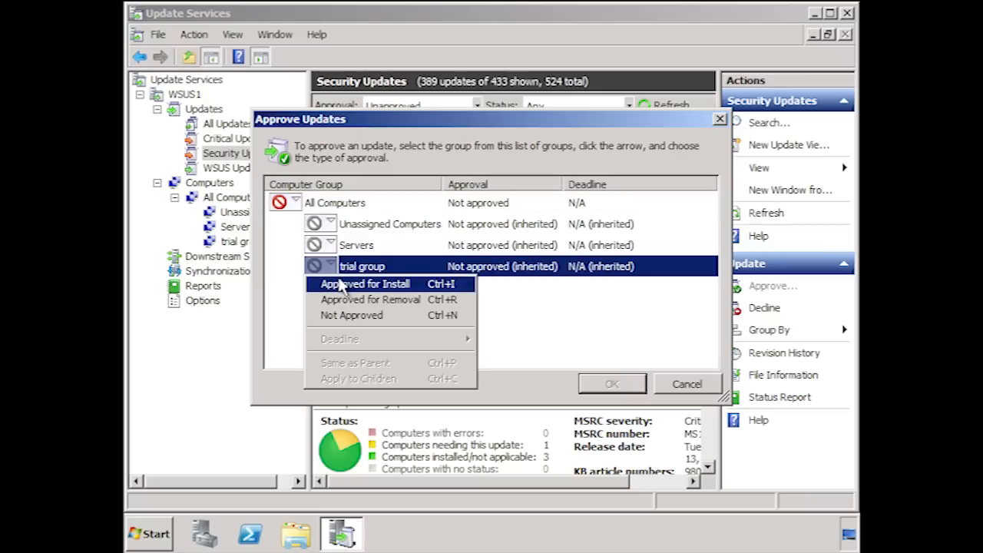
{"action": "left_click", "coordinate": [344, 282]}
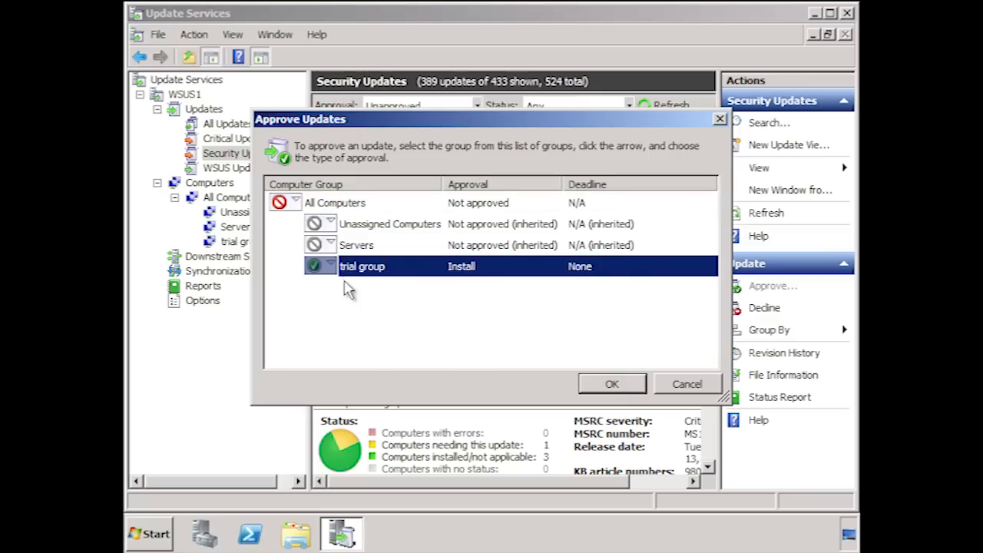
{"action": "left_click", "coordinate": [612, 385]}
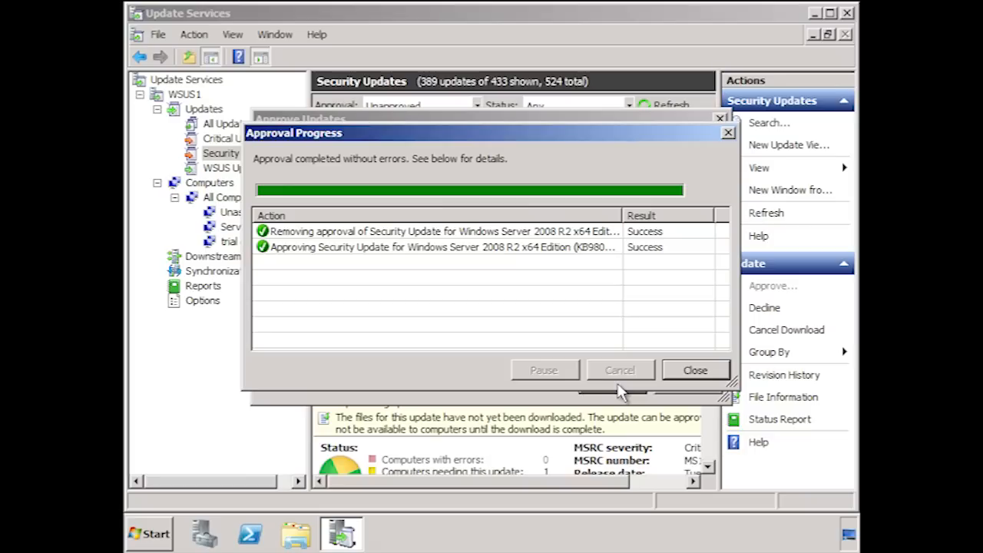
{"action": "left_click", "coordinate": [708, 372]}
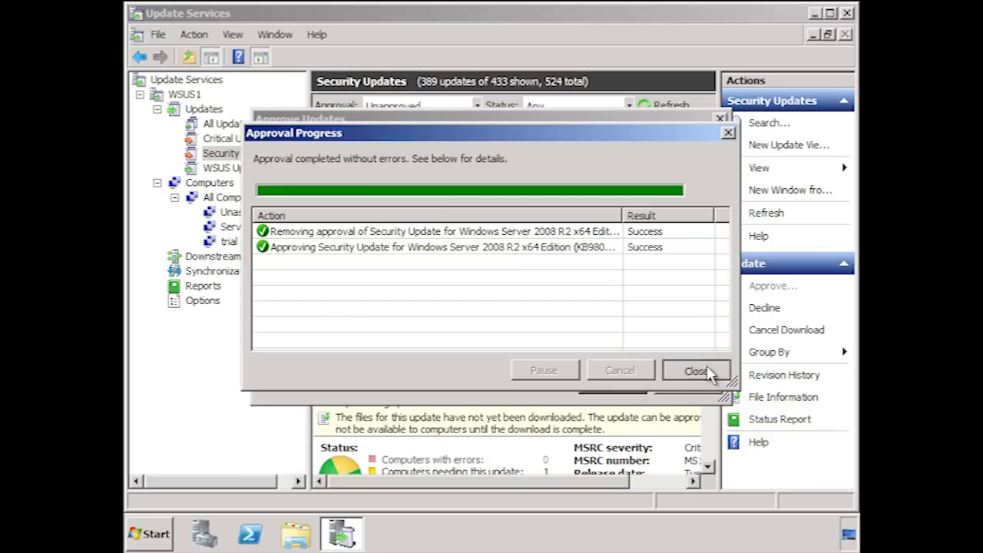
Try to open the Update Status Summary report from WSUS1's reports.
{"action": "left_click", "coordinate": [209, 292]}
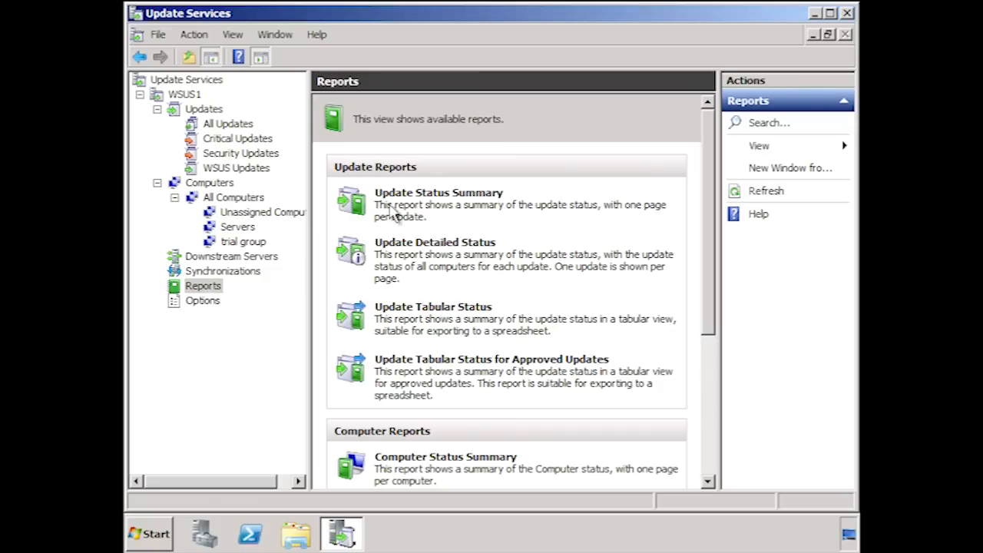
{"action": "left_click", "coordinate": [492, 198]}
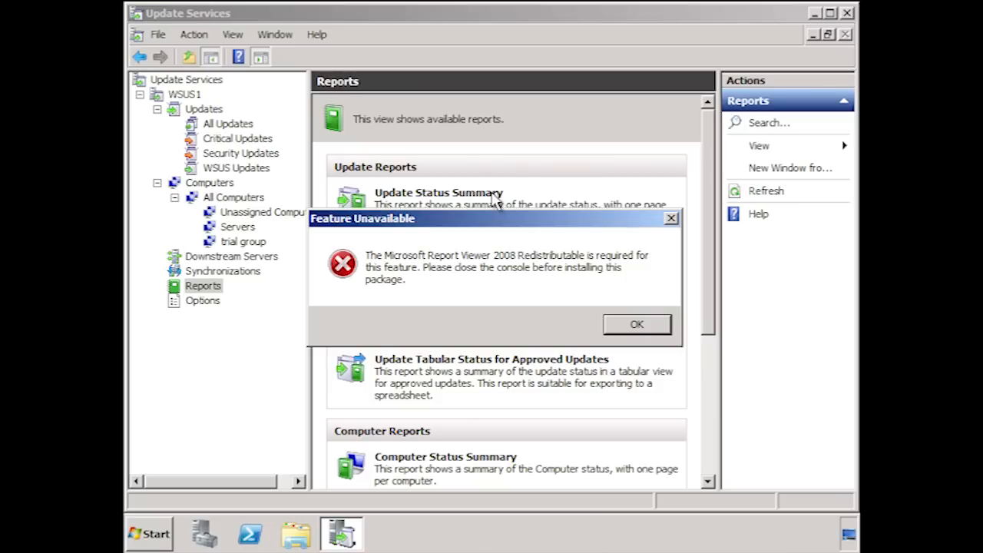
{"action": "left_click", "coordinate": [639, 326]}
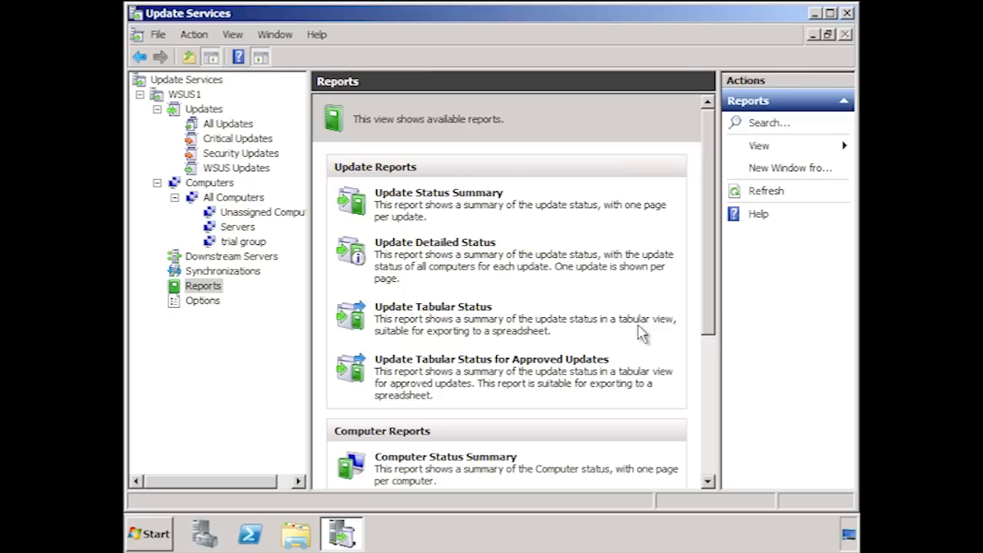
Close the Update Services console and install Microsoft Report Viewer Redistributable 2008 from the desktop, accepting the license terms.
{"action": "left_click", "coordinate": [848, 14]}
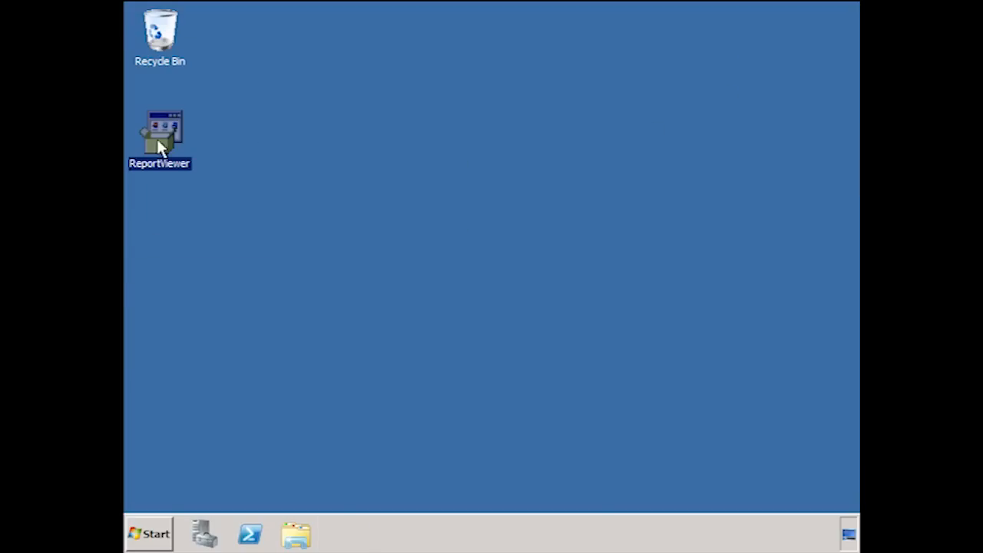
{"action": "double_click", "coordinate": [158, 141]}
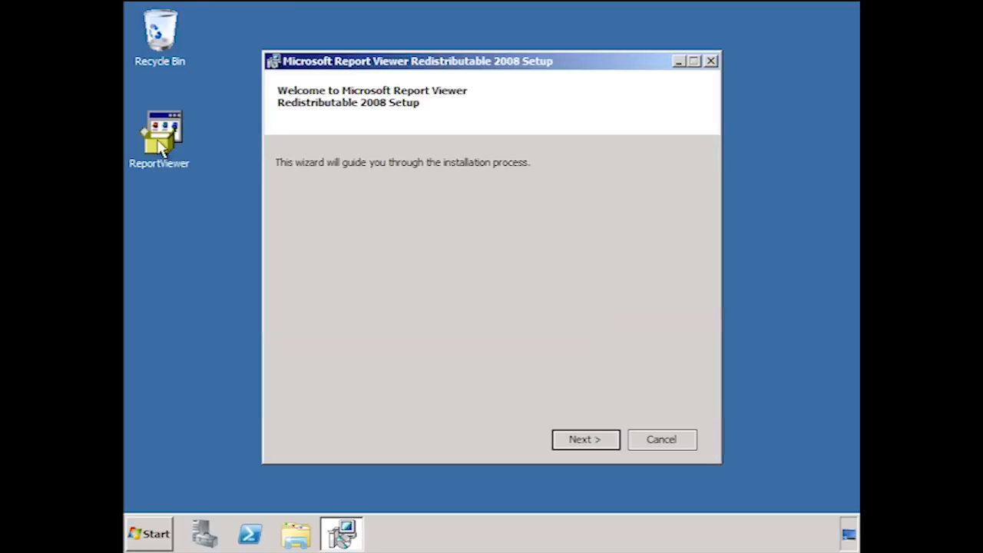
{"action": "left_click", "coordinate": [591, 436]}
{"action": "left_click", "coordinate": [460, 403]}
{"action": "left_click", "coordinate": [606, 441]}
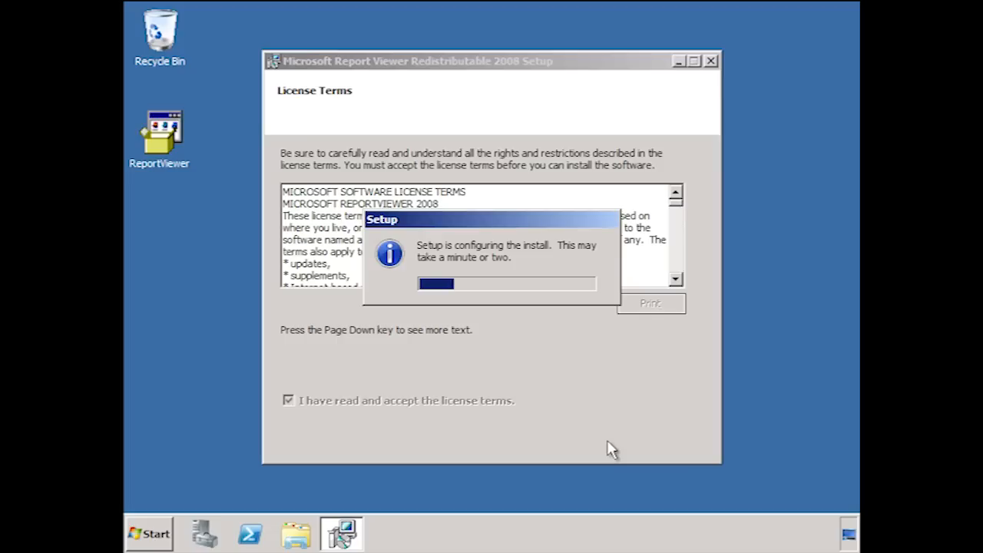
{"action": "left_click", "coordinate": [662, 441]}
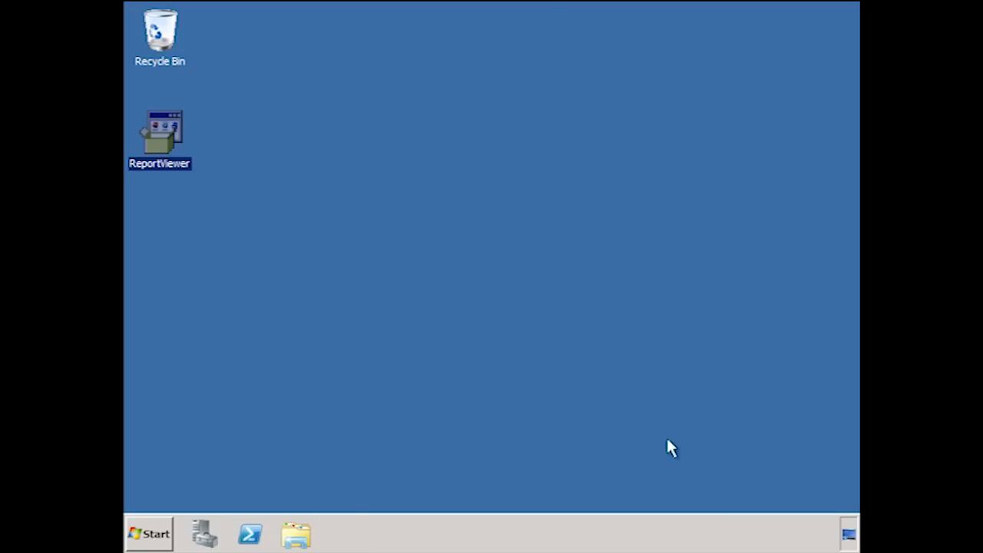
Reopen Windows Server Update Services and run the Update Status Summary report with its default options.
{"action": "left_click", "coordinate": [150, 533]}
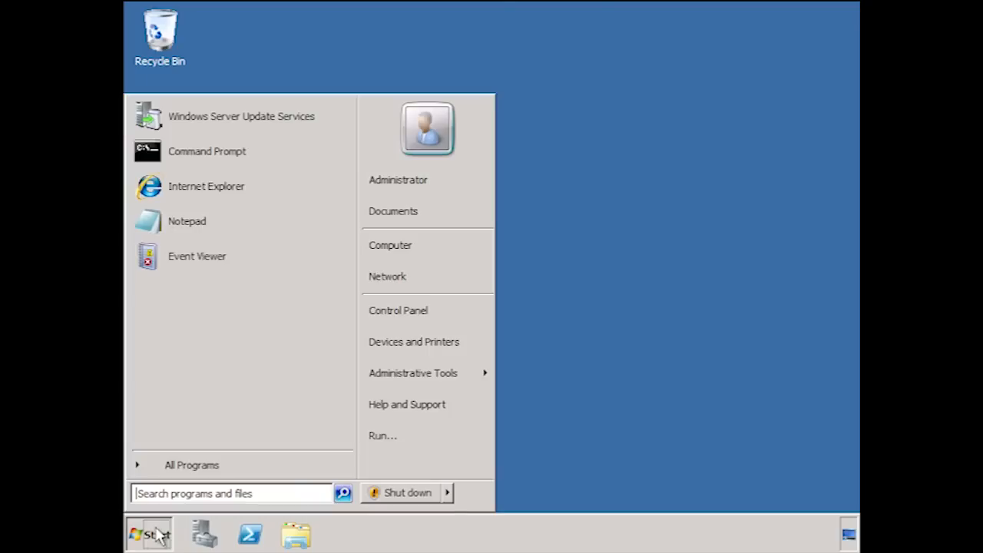
{"action": "left_click", "coordinate": [292, 127]}
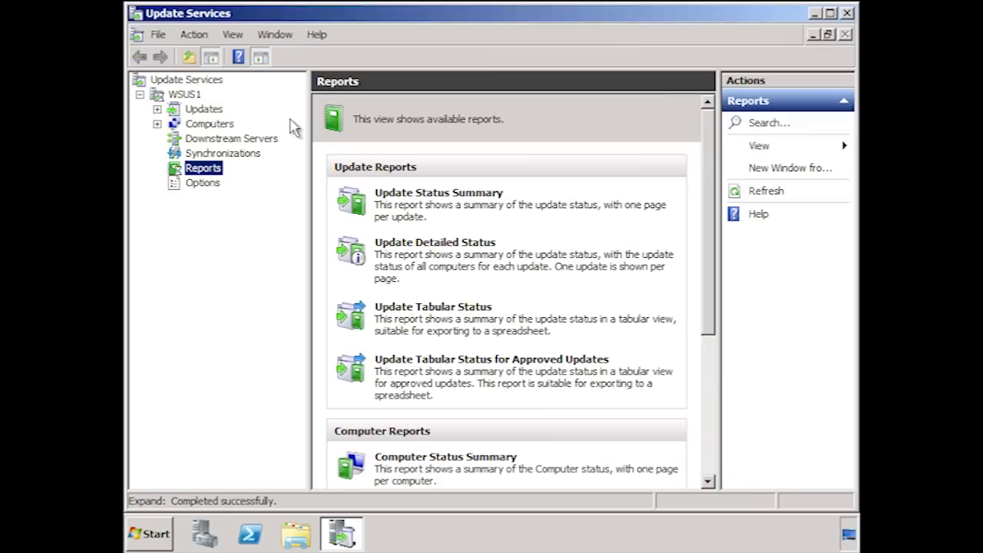
{"action": "left_click", "coordinate": [459, 192]}
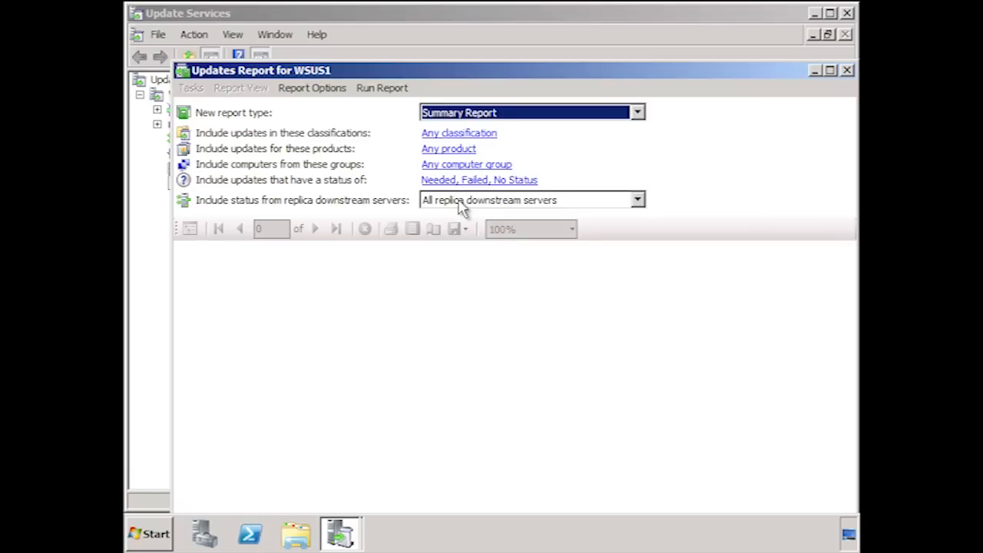
{"action": "left_click", "coordinate": [376, 89]}
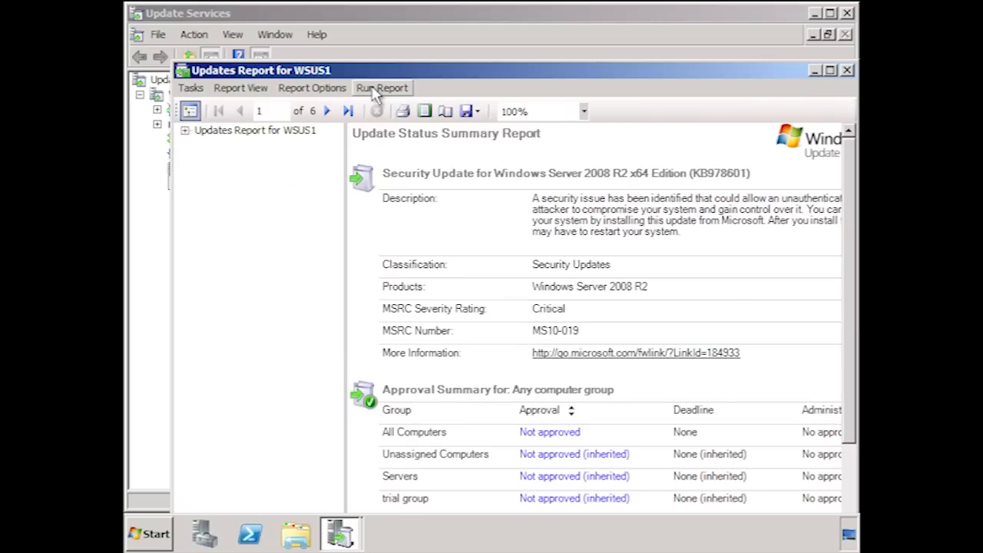